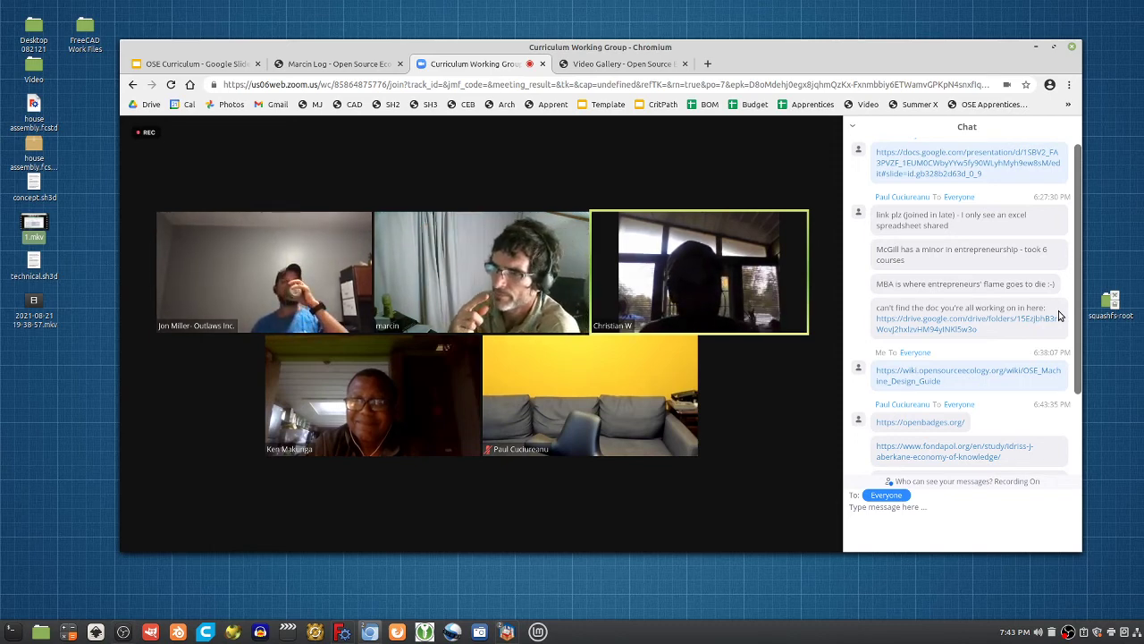
# Search Google for "trade crosswalk" in a new browser tab and look through the results
pyautogui.hotkey('ctrl', 't')
pyautogui.write('tra')
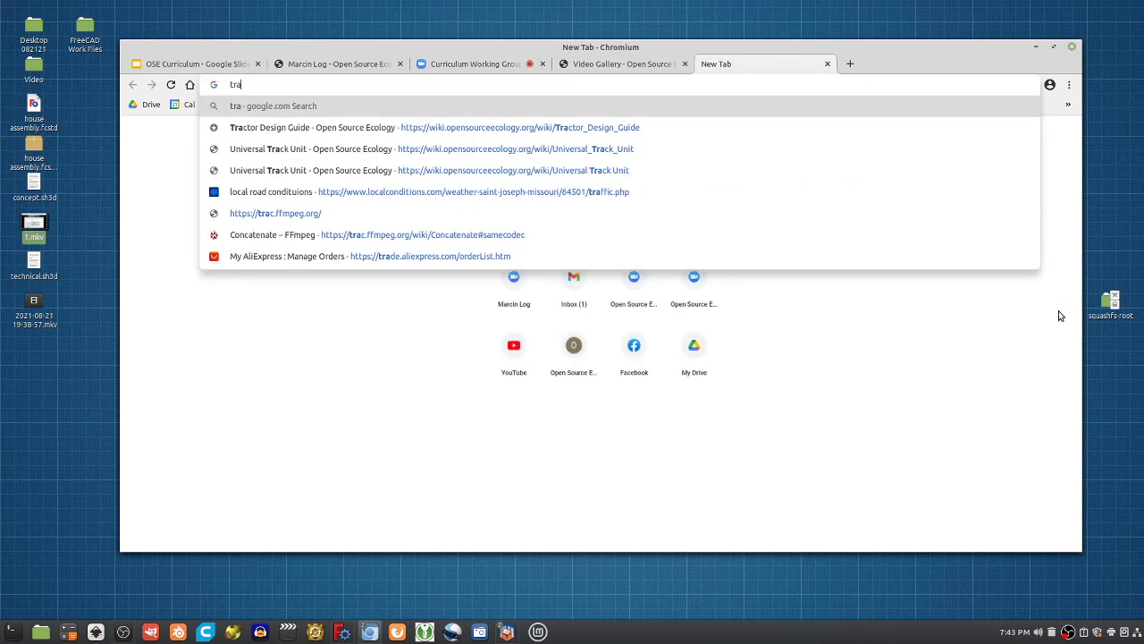
pyautogui.write('de crpss')
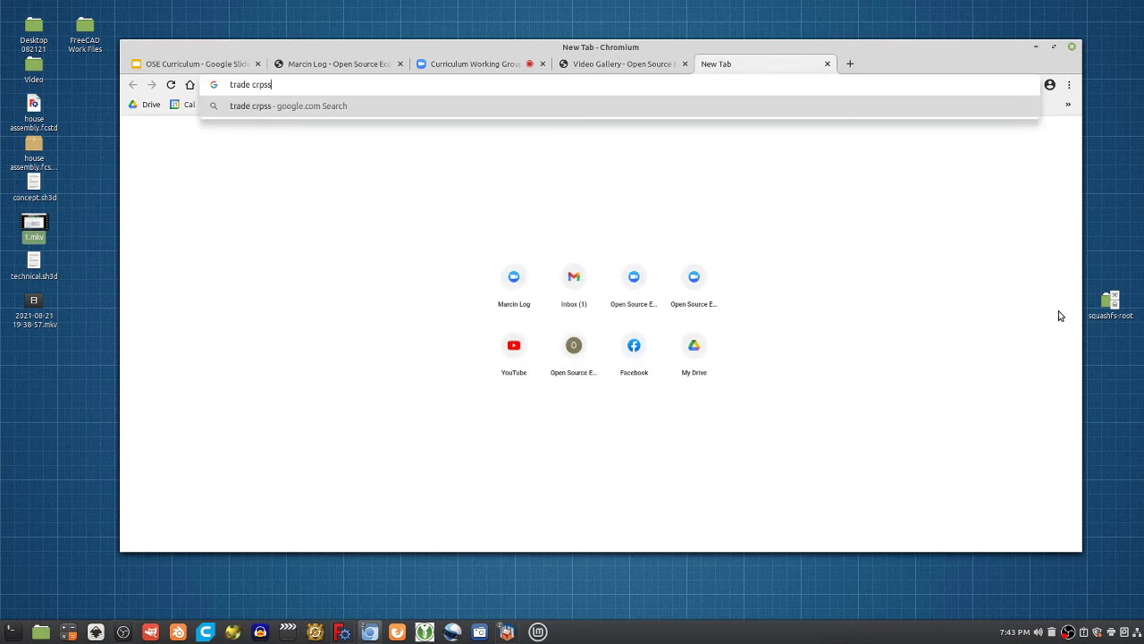
pyautogui.press('BackSpace')
pyautogui.press('BackSpace')
pyautogui.press('BackSpace')
pyautogui.write('osswarl')
pyautogui.press('BackSpace')
pyautogui.write('lk')
pyautogui.press('Return')
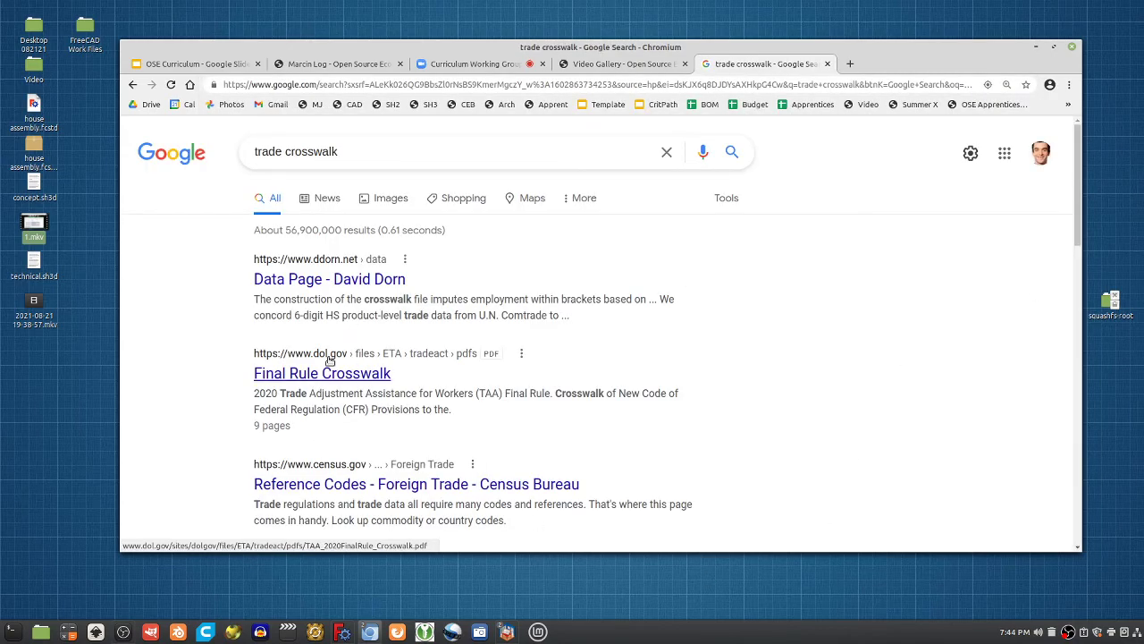
pyautogui.scroll(-5, 338, 362)
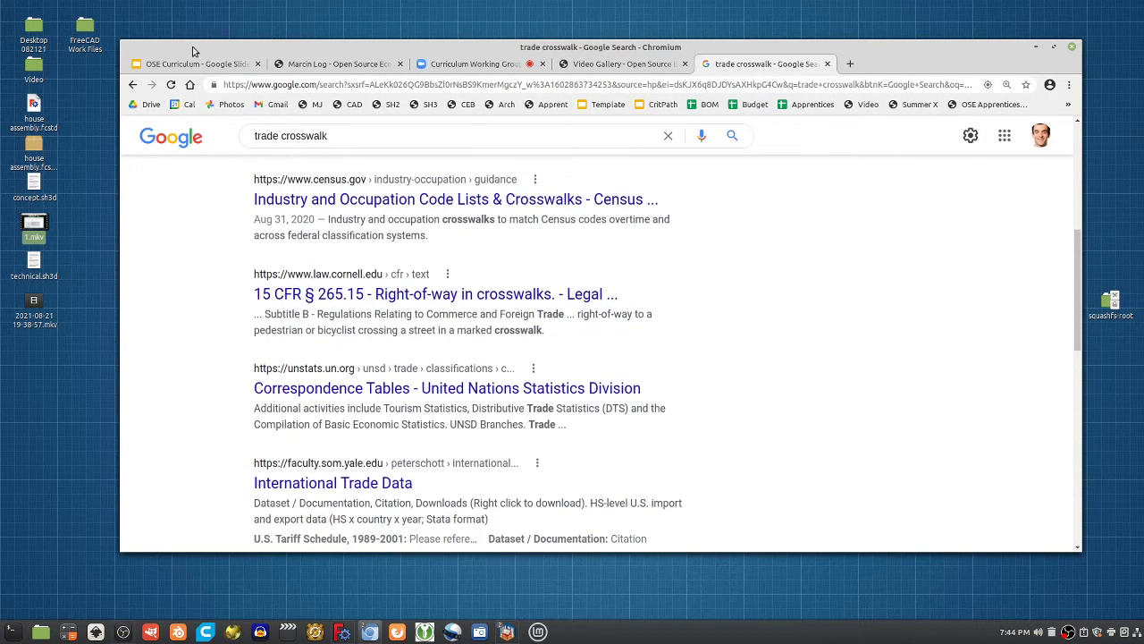
# Return to the Curriculum Working Group meeting, maximize the browser window, and place the cursor in the chat message field
pyautogui.click(198, 64)
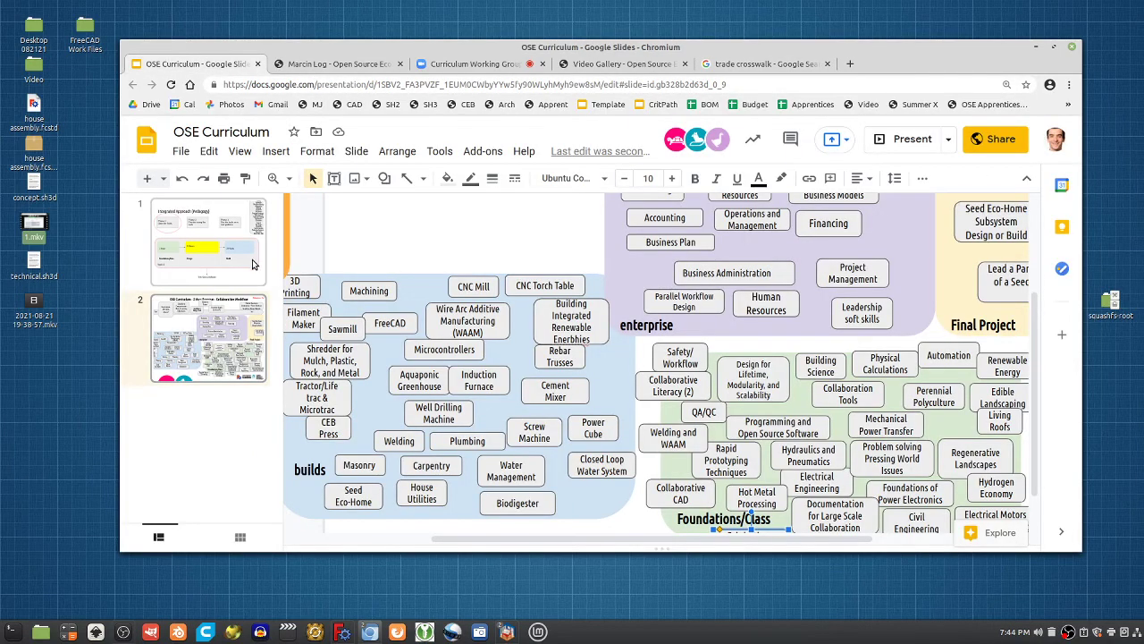
pyautogui.click(340, 64)
pyautogui.click(478, 63)
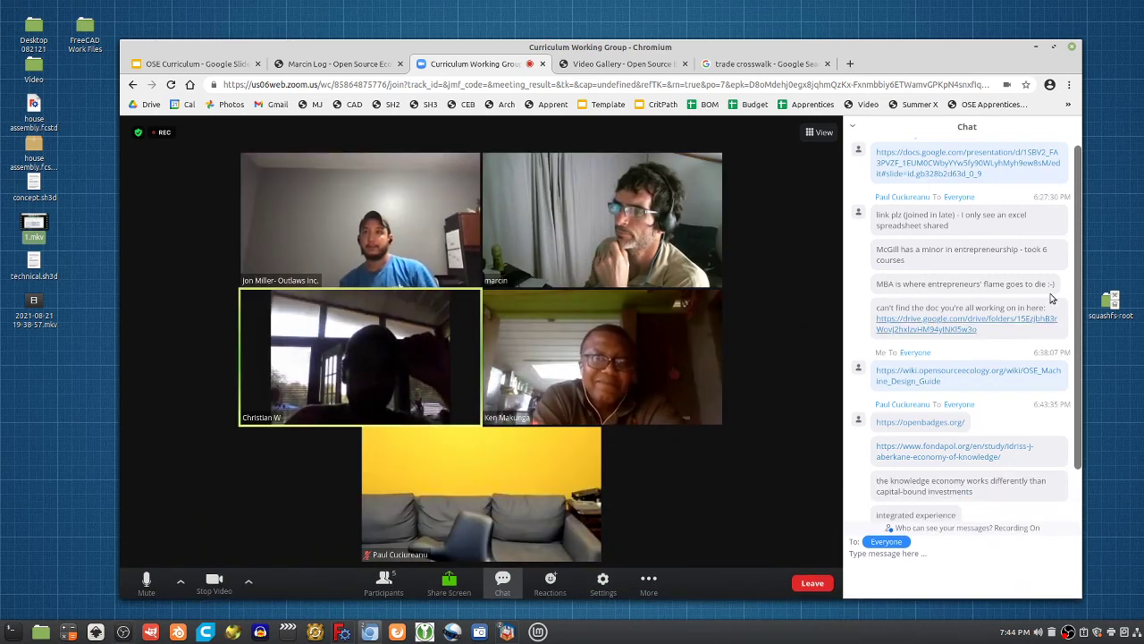
pyautogui.press('super+Up')
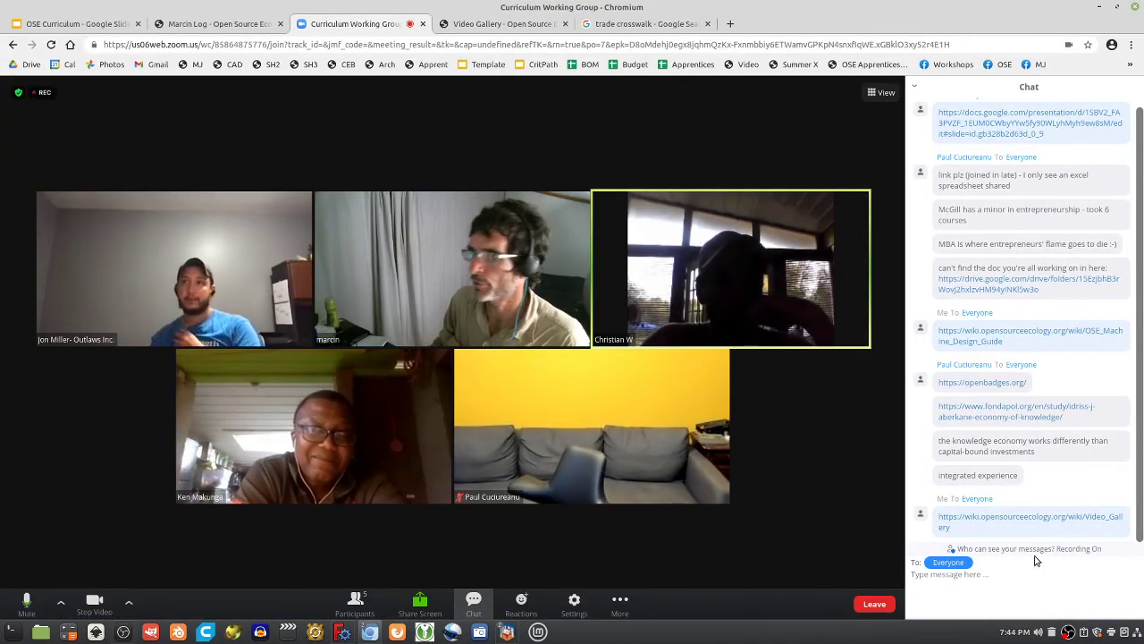
pyautogui.click(1019, 577)
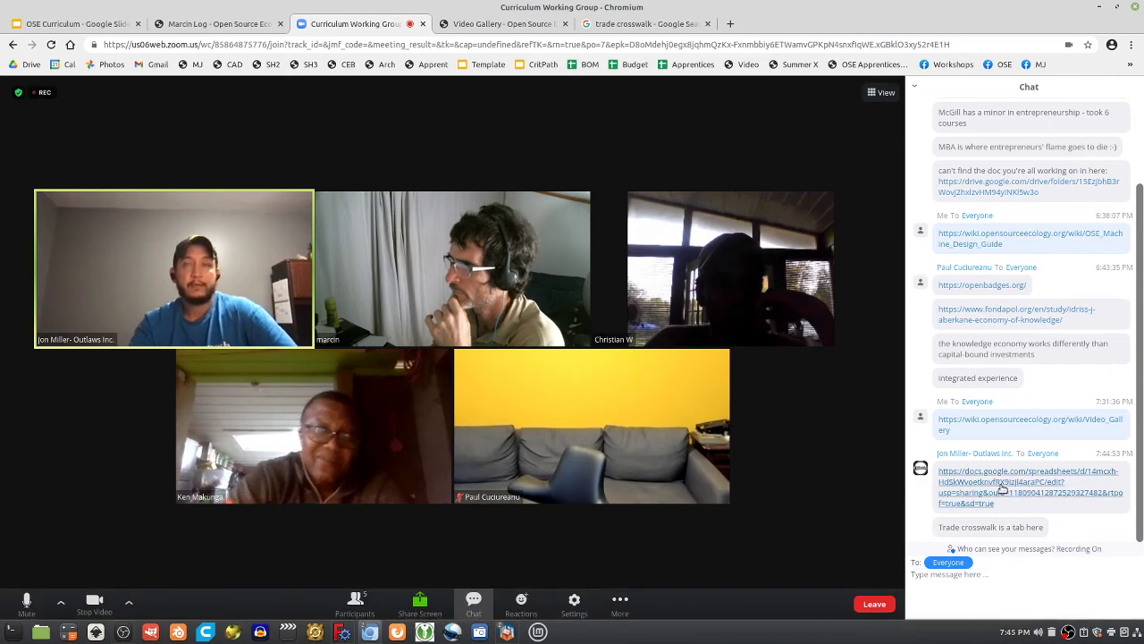
# Open the spreadsheet link shared in the meeting chat, proceed past the external link warning, and skim the Summary sheet
pyautogui.click(996, 502)
pyautogui.click(575, 277)
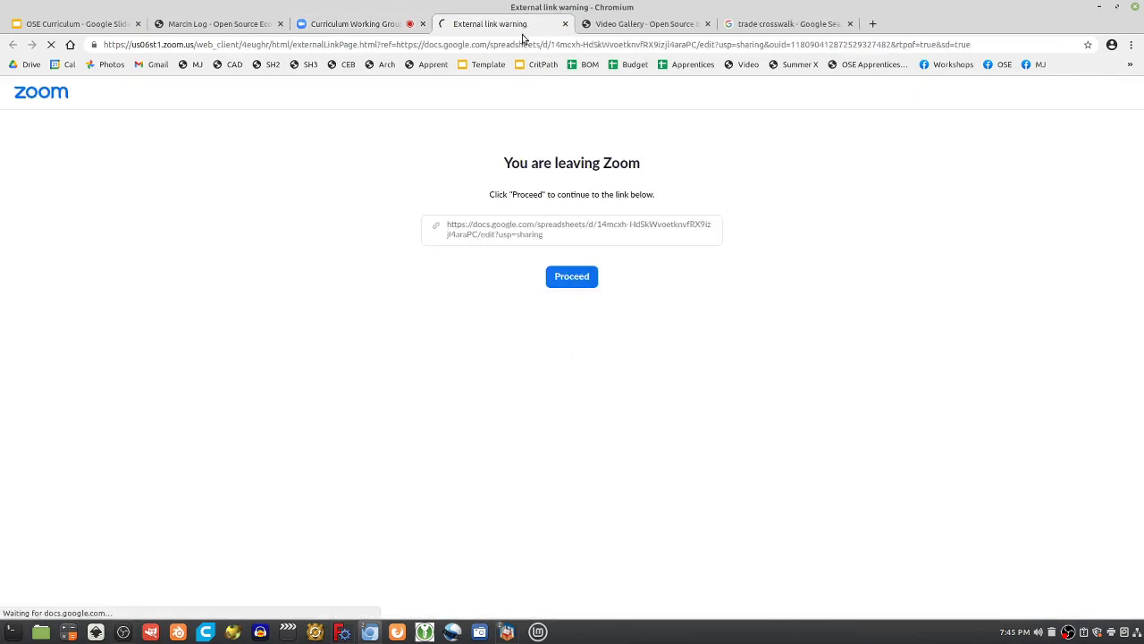
pyautogui.scroll(-5, 468, 338)
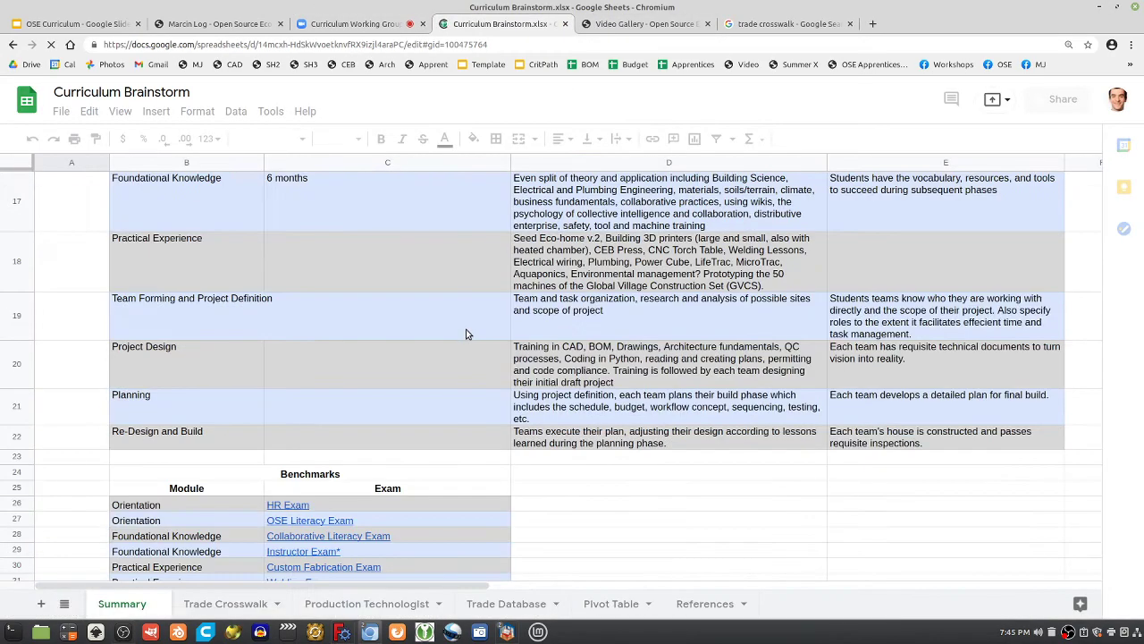
pyautogui.scroll(-5, 465, 333)
pyautogui.scroll(-20, 465, 334)
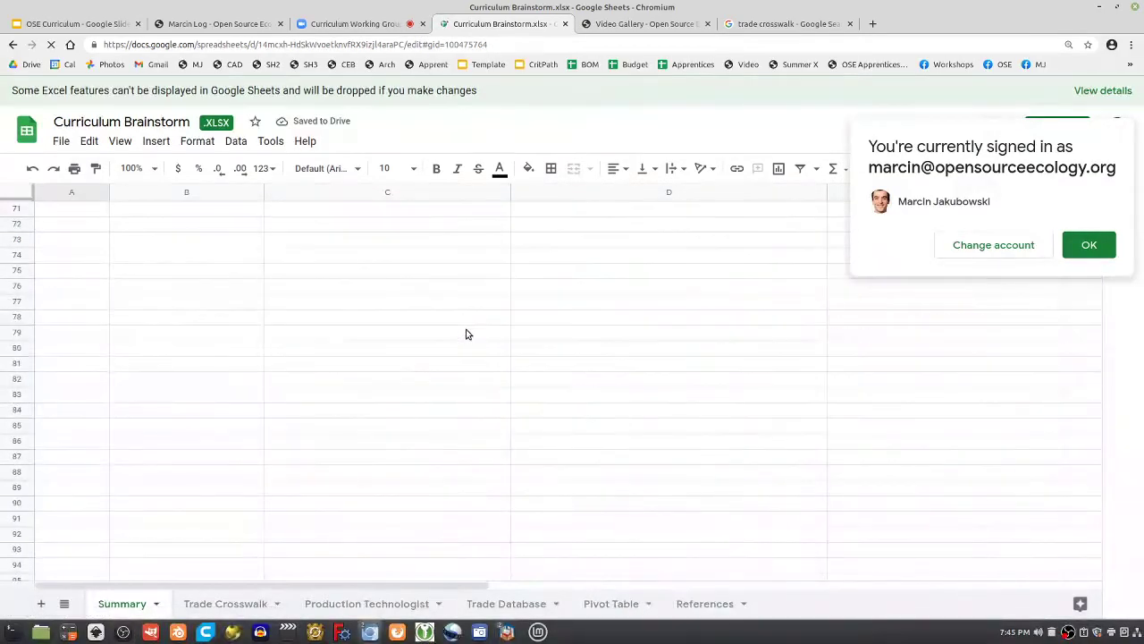
# Open the Trade Crosswalk sheet and examine its course lists from 3D Printing through Welding
pyautogui.click(193, 604)
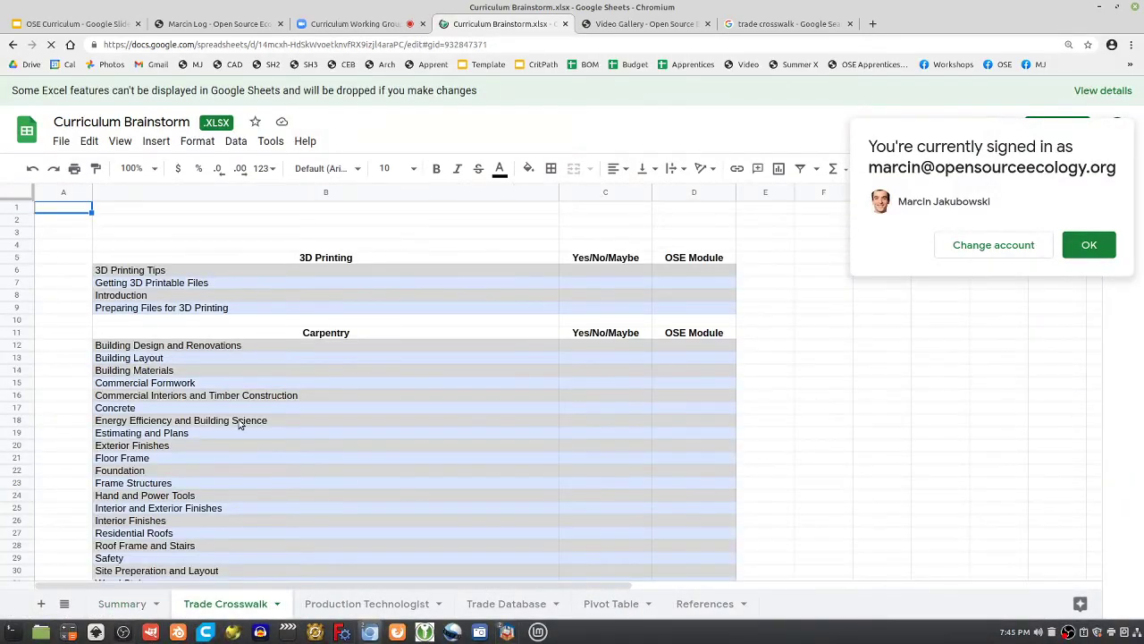
pyautogui.scroll(-15, 239, 424)
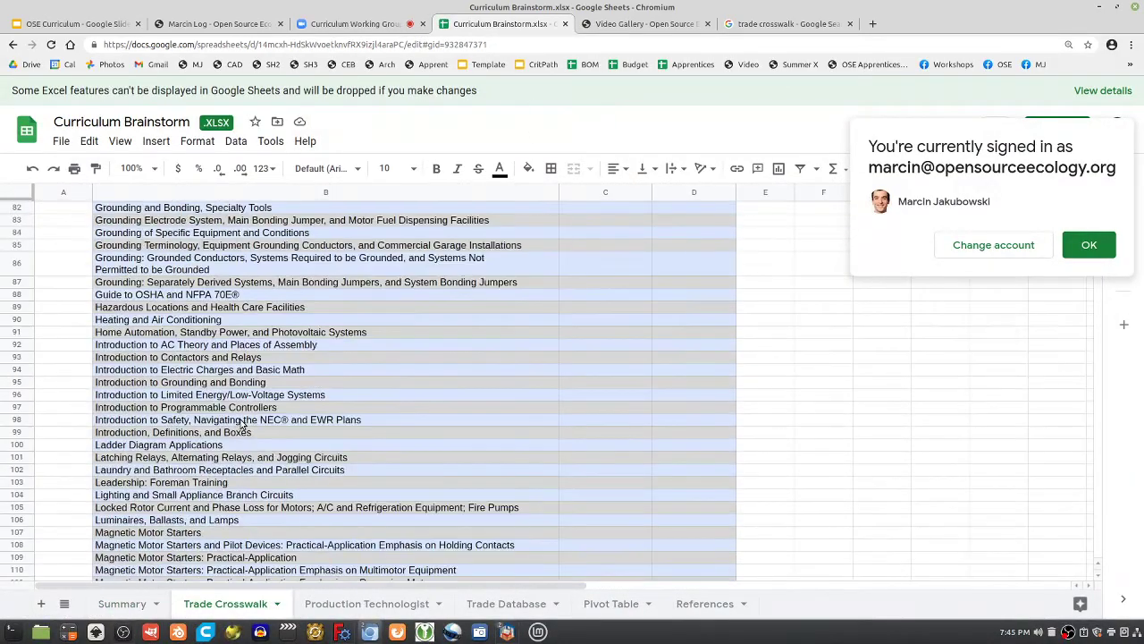
pyautogui.scroll(-20, 240, 423)
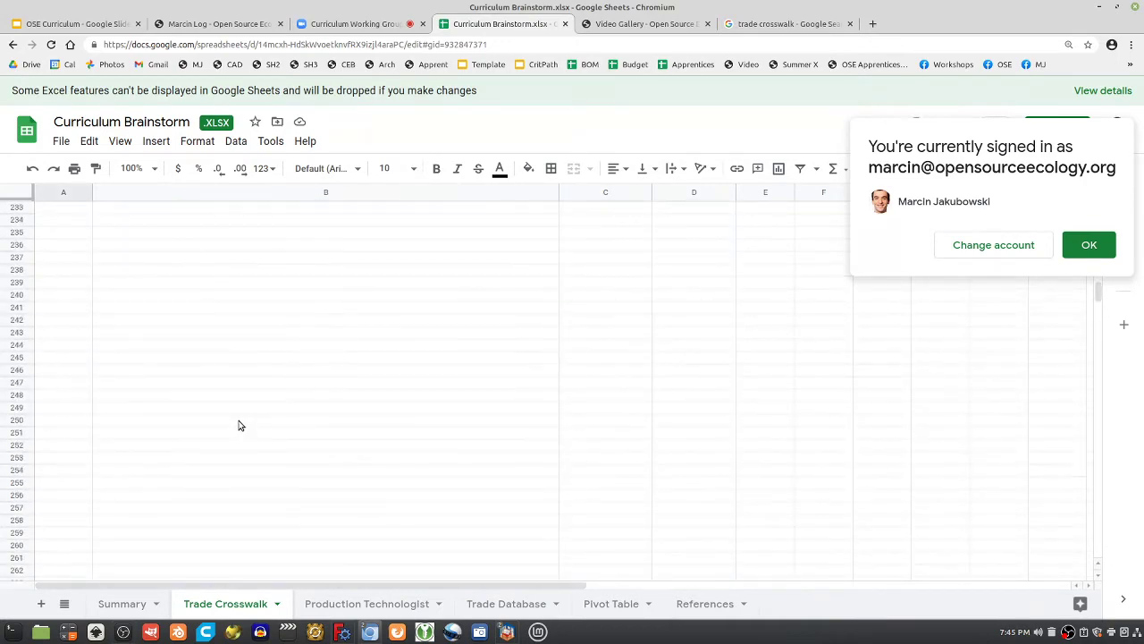
pyautogui.scroll(10, 240, 426)
pyautogui.scroll(2, 239, 426)
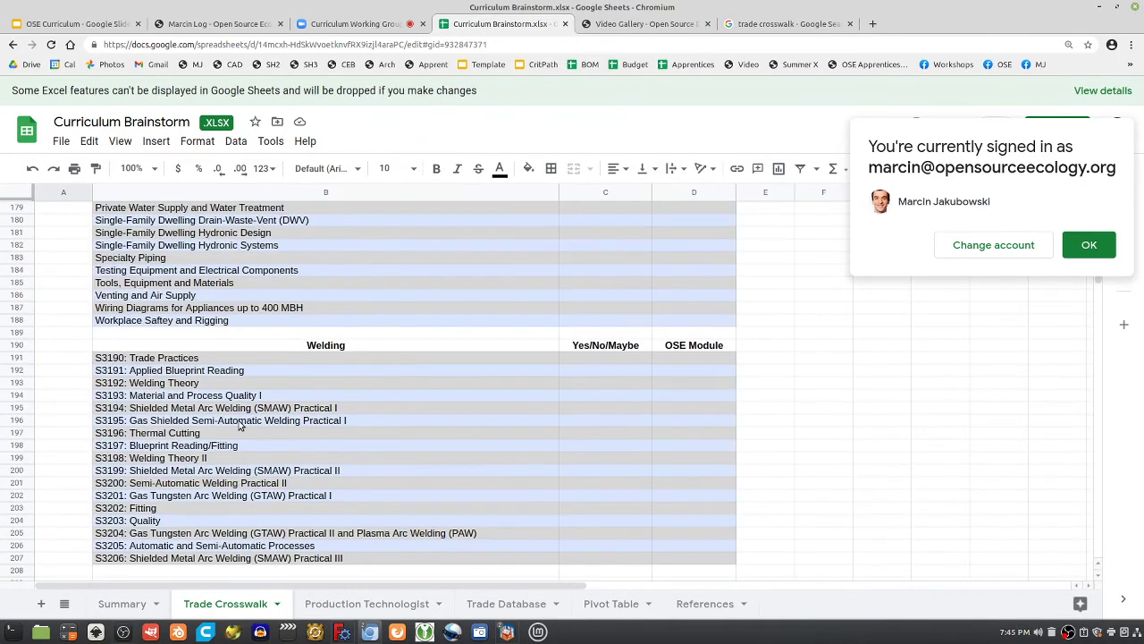
pyautogui.scroll(16, 240, 426)
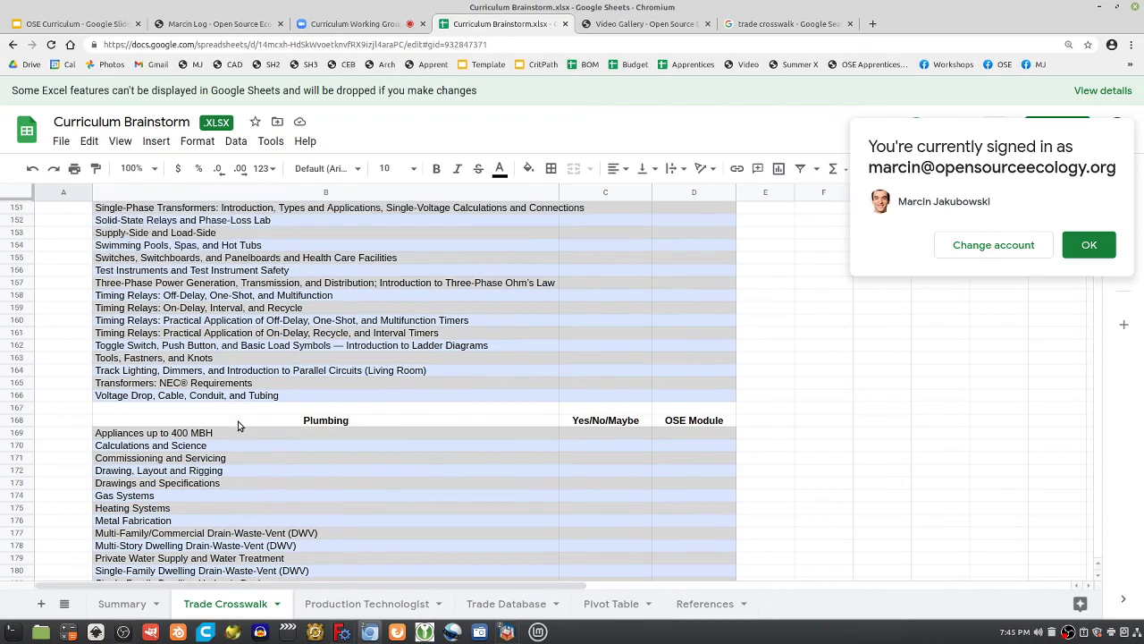
pyautogui.scroll(20, 240, 425)
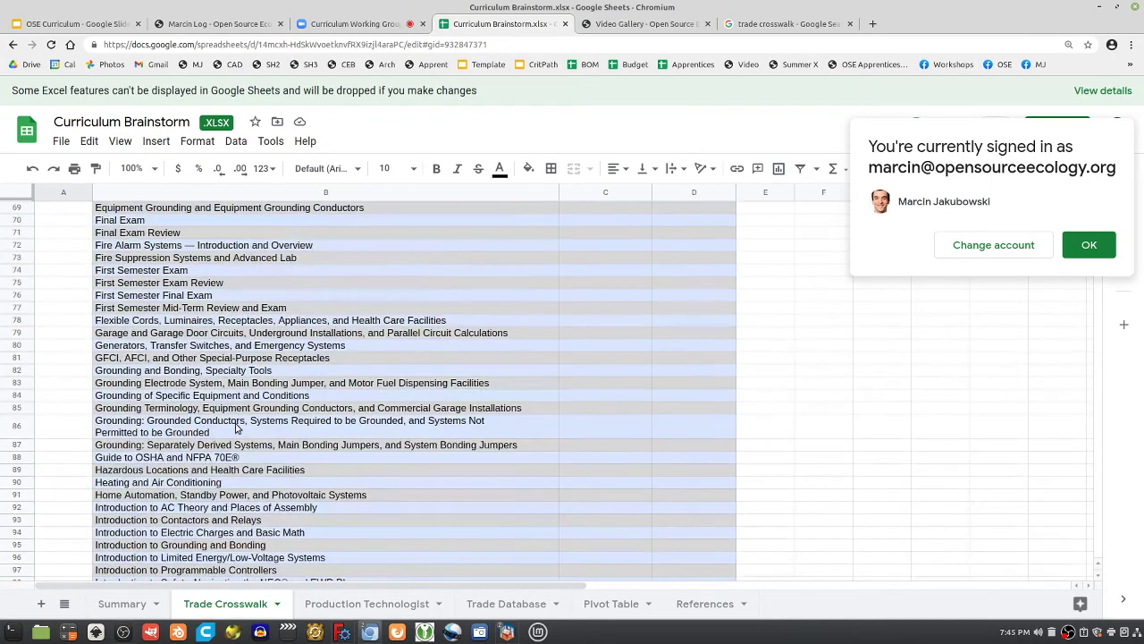
pyautogui.scroll(17, 236, 427)
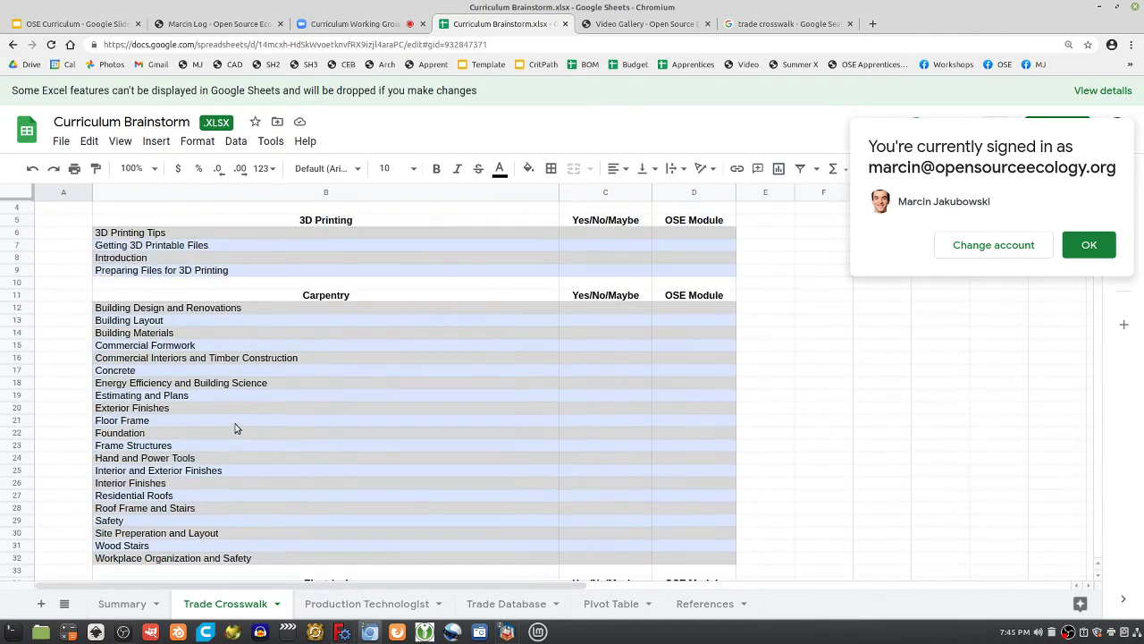
pyautogui.scroll(-20, 236, 428)
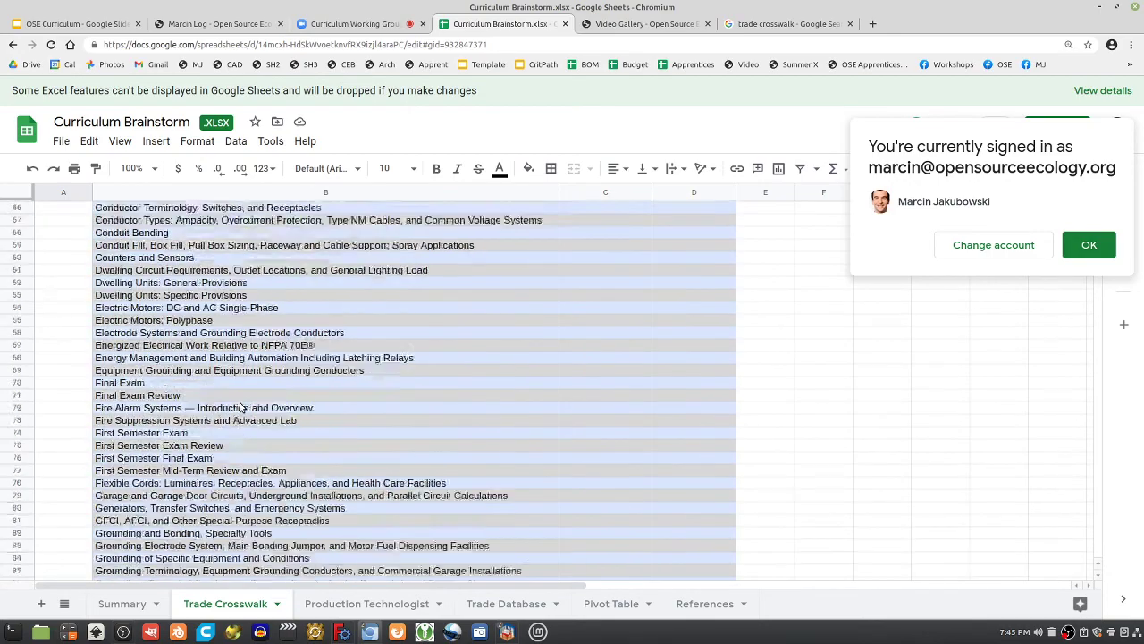
pyautogui.scroll(-20, 240, 406)
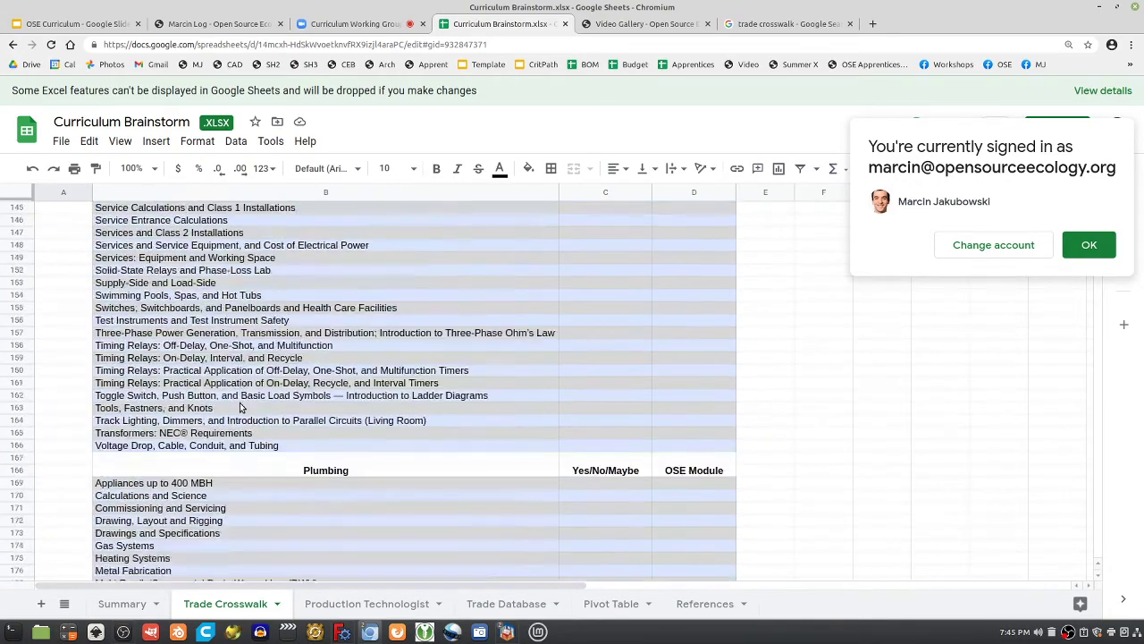
pyautogui.scroll(-5, 307, 434)
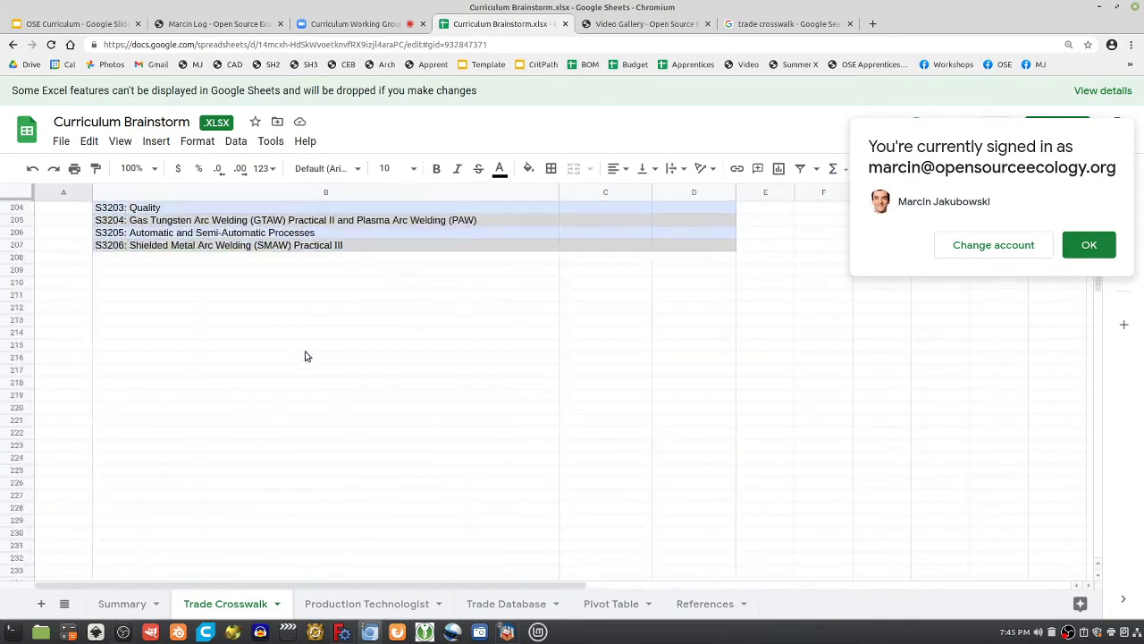
# Switch to the Zoom meeting and select the recent messages in its chat
pyautogui.click(345, 27)
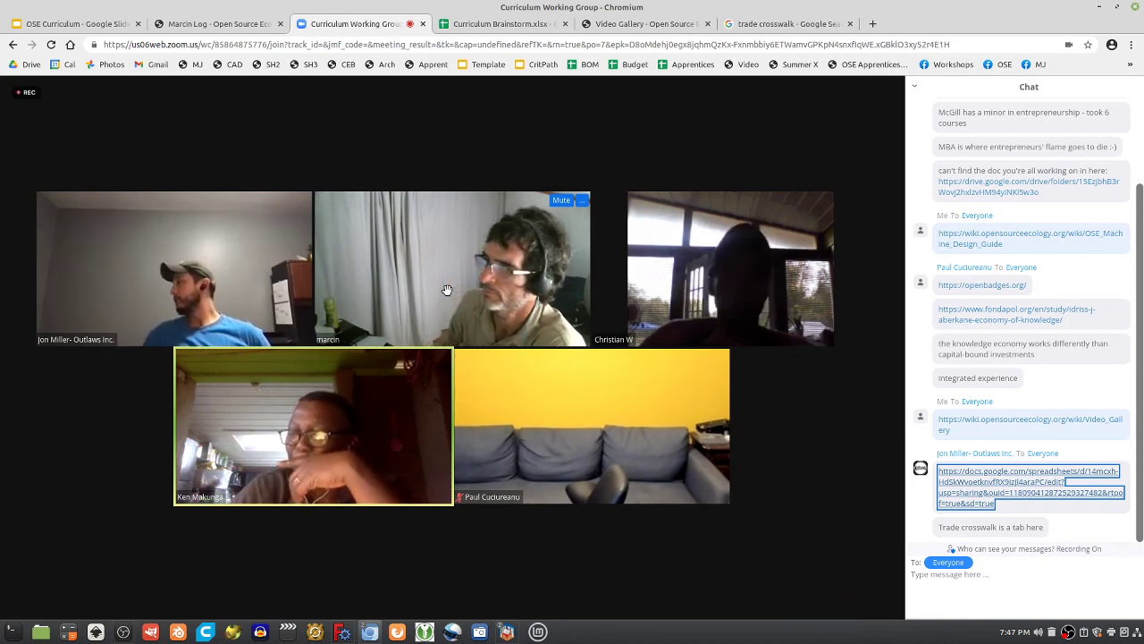
pyautogui.moveTo(534, 365)
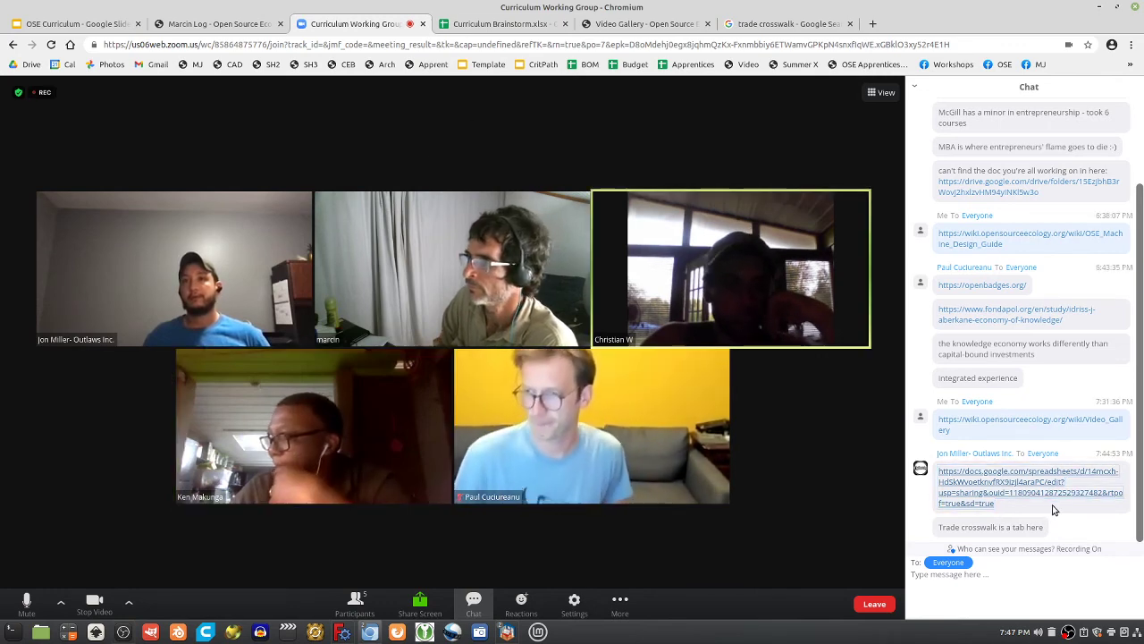
pyautogui.moveTo(1060, 528); pyautogui.dragTo(922, 208)
# Return to the Curriculum Brainstorm spreadsheet and review the Trade Crosswalk lists from the first trade down to Welding
pyautogui.click(465, 26)
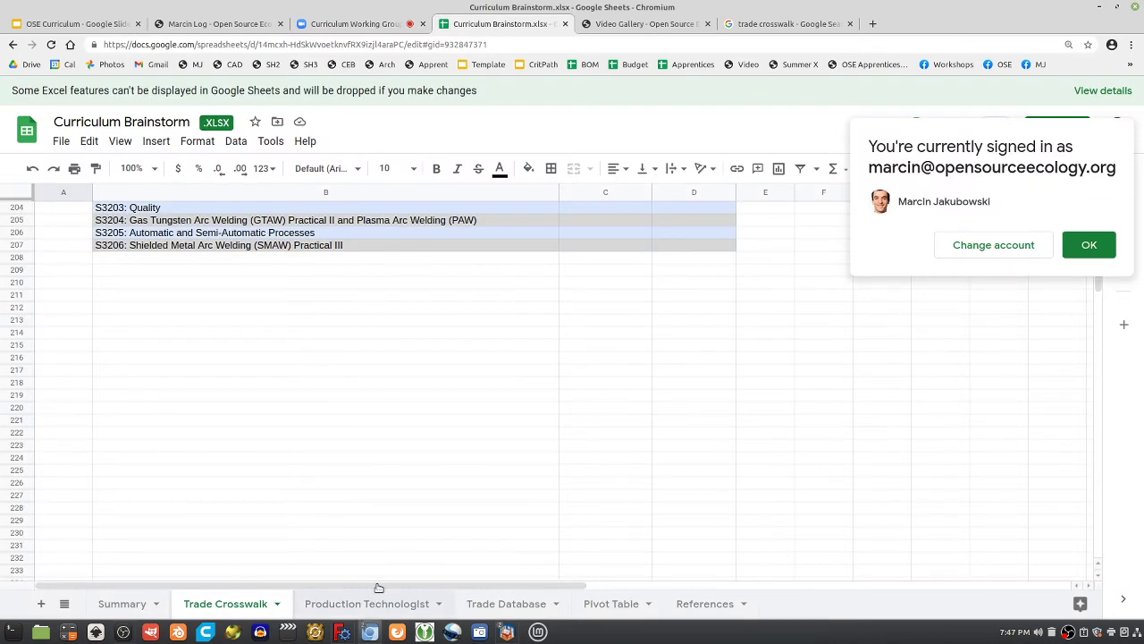
pyautogui.scroll(2, 273, 365)
pyautogui.scroll(8, 272, 364)
pyautogui.scroll(19, 277, 365)
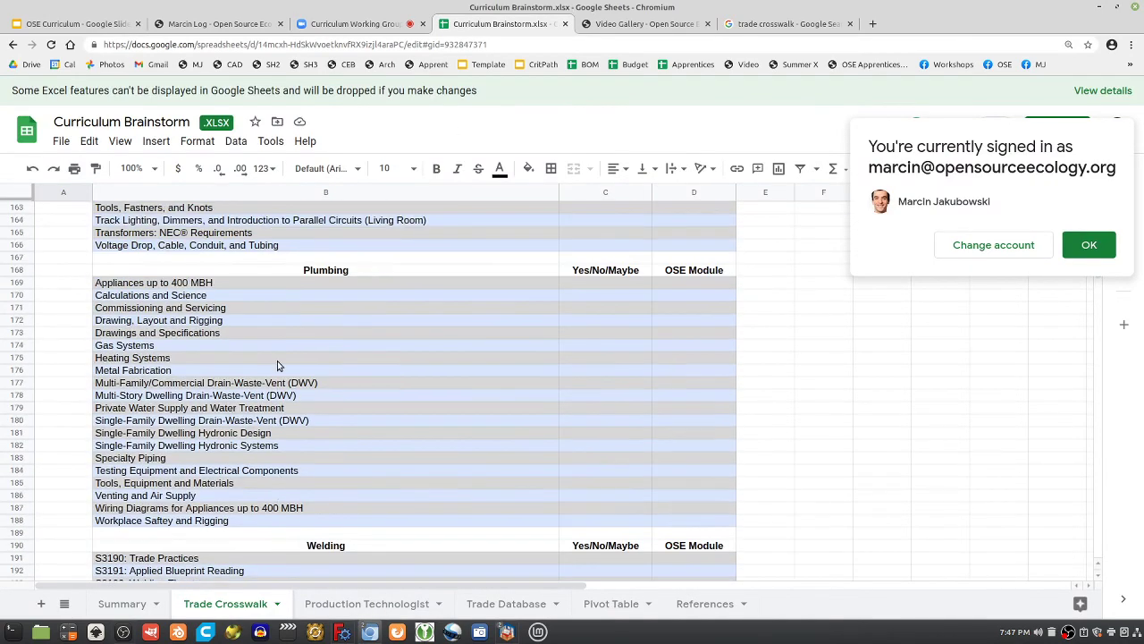
pyautogui.scroll(20, 290, 340)
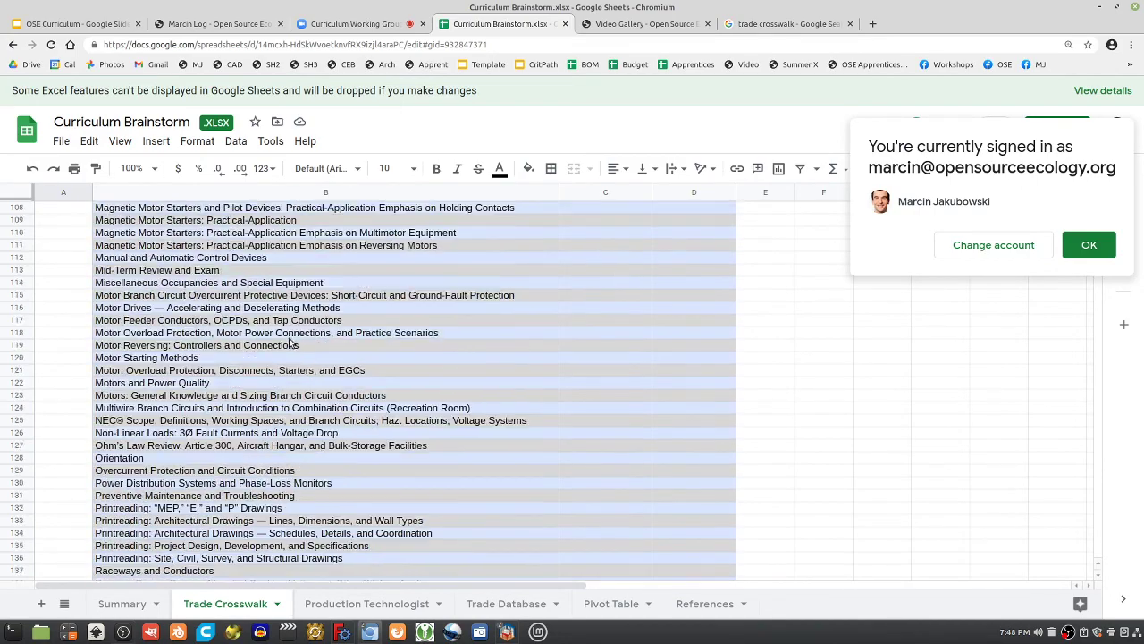
pyautogui.scroll(16, 290, 345)
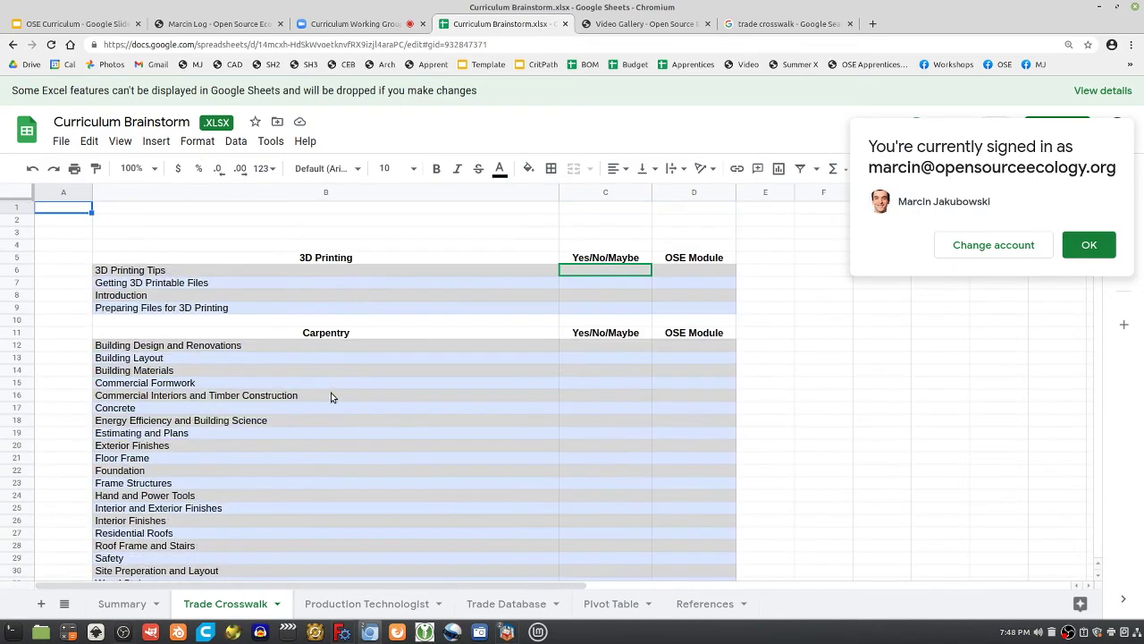
pyautogui.scroll(-20, 336, 378)
pyautogui.scroll(-20, 337, 379)
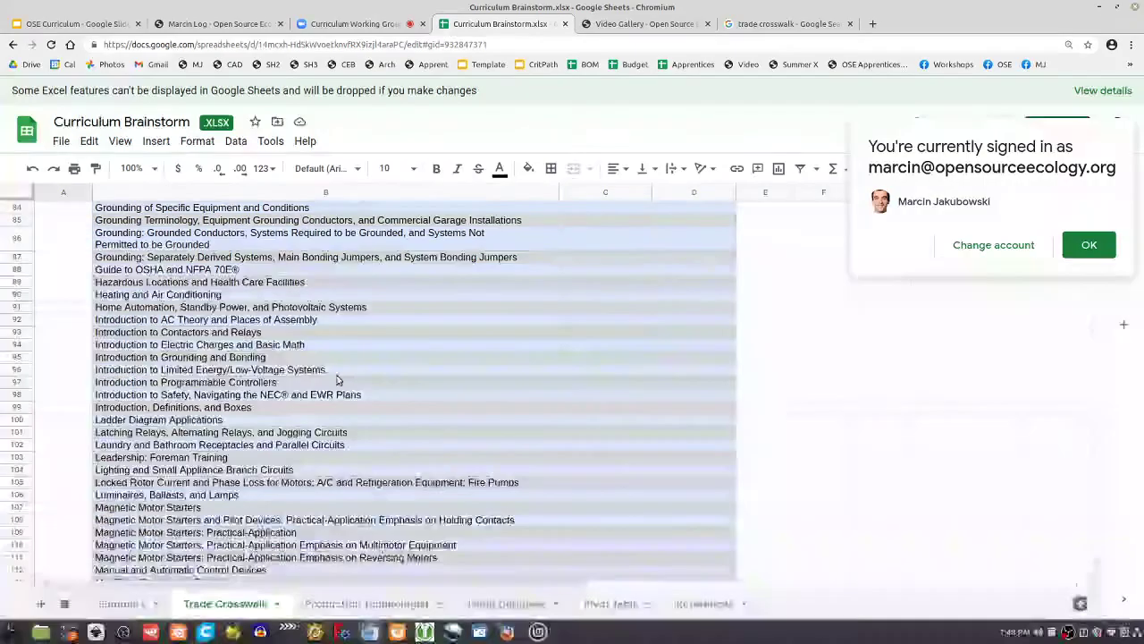
pyautogui.scroll(-14, 337, 379)
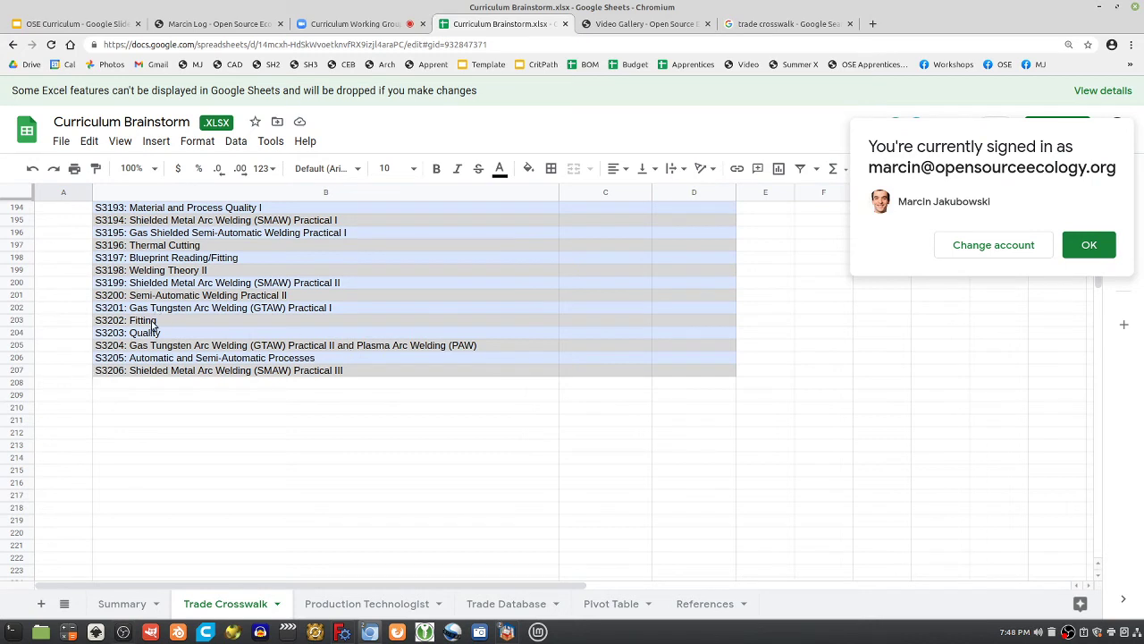
# Select the S3196: Thermal Cutting entry in the Welding list and look over the Plumbing and Electrical courses above it
pyautogui.click(195, 245)
pyautogui.scroll(3, 220, 254)
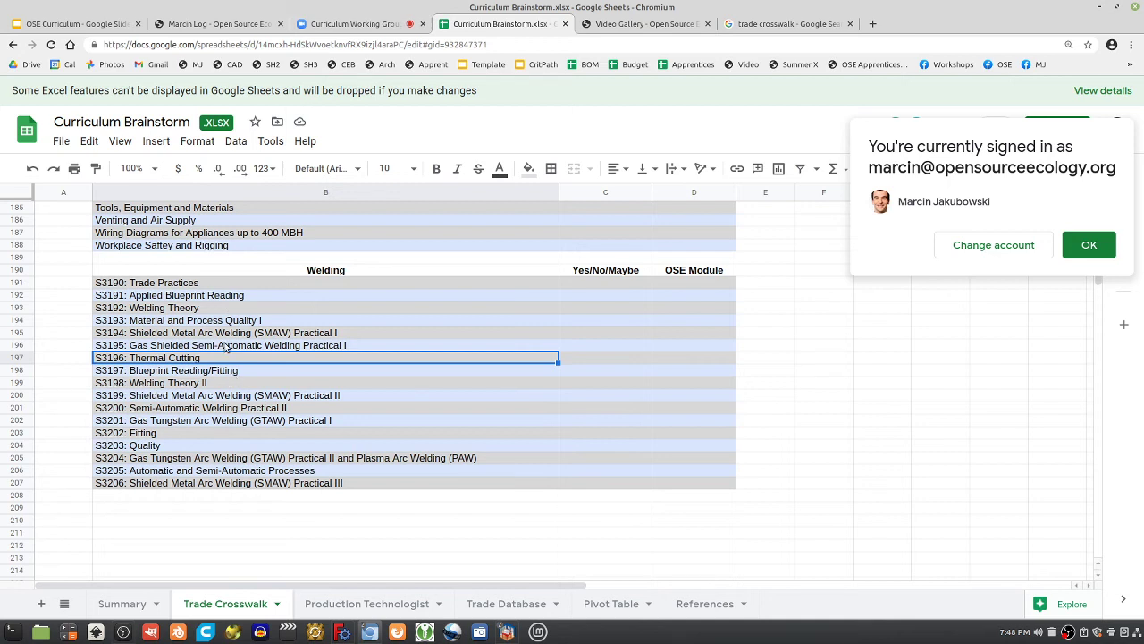
pyautogui.scroll(12, 228, 344)
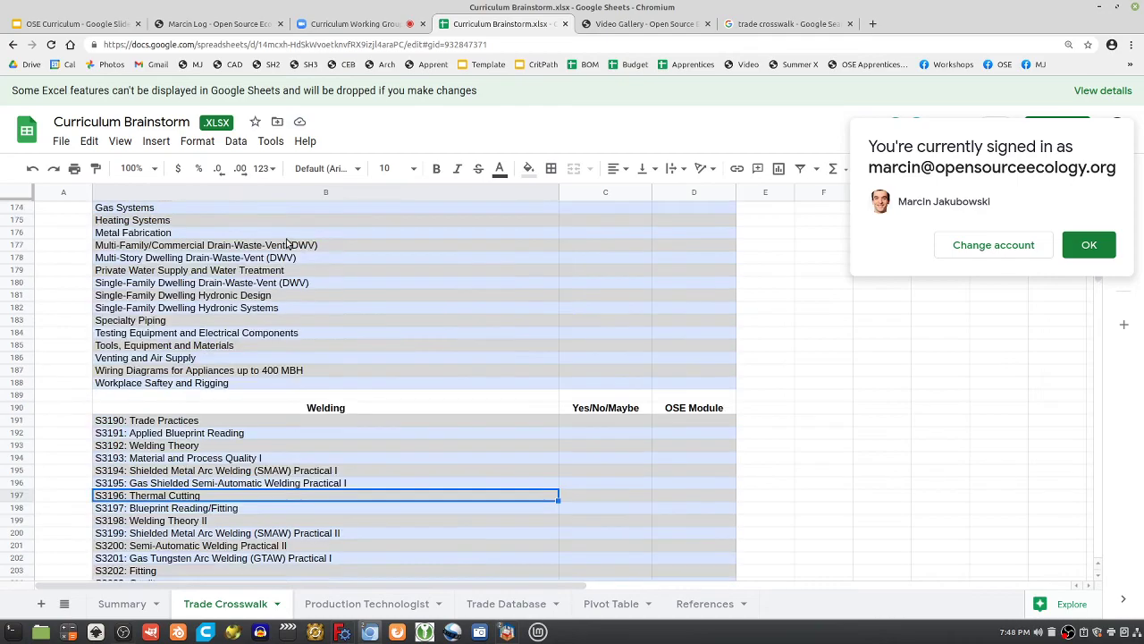
pyautogui.scroll(3, 402, 266)
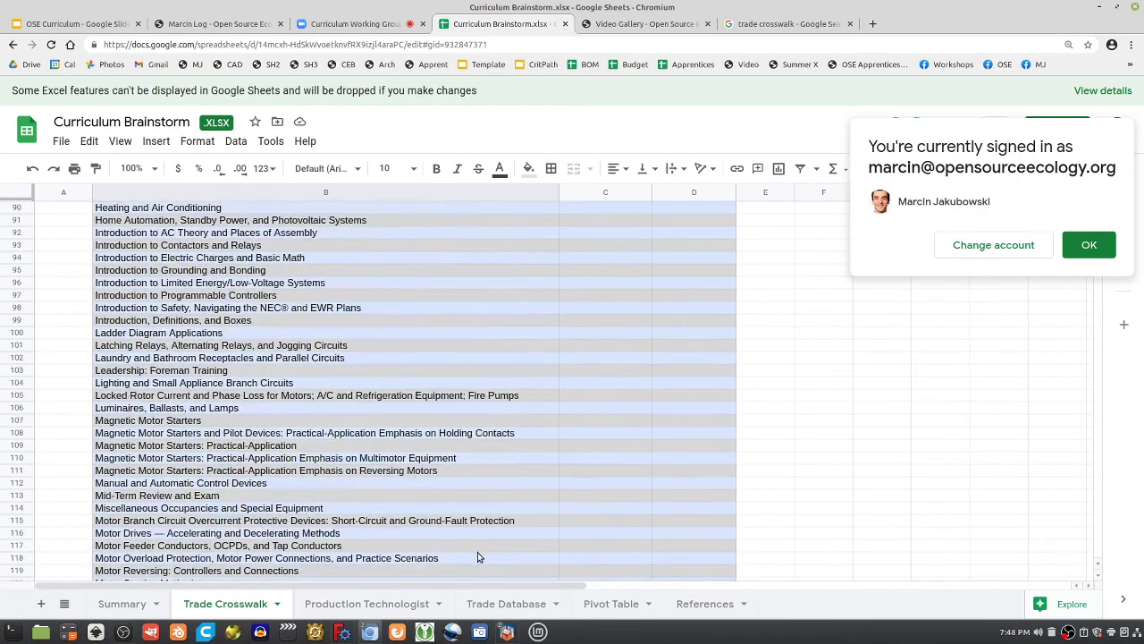
# Open the Production Technologist sheet and examine its numbered courses and their descriptions
pyautogui.click(399, 602)
pyautogui.scroll(-5, 440, 416)
pyautogui.scroll(-20, 440, 416)
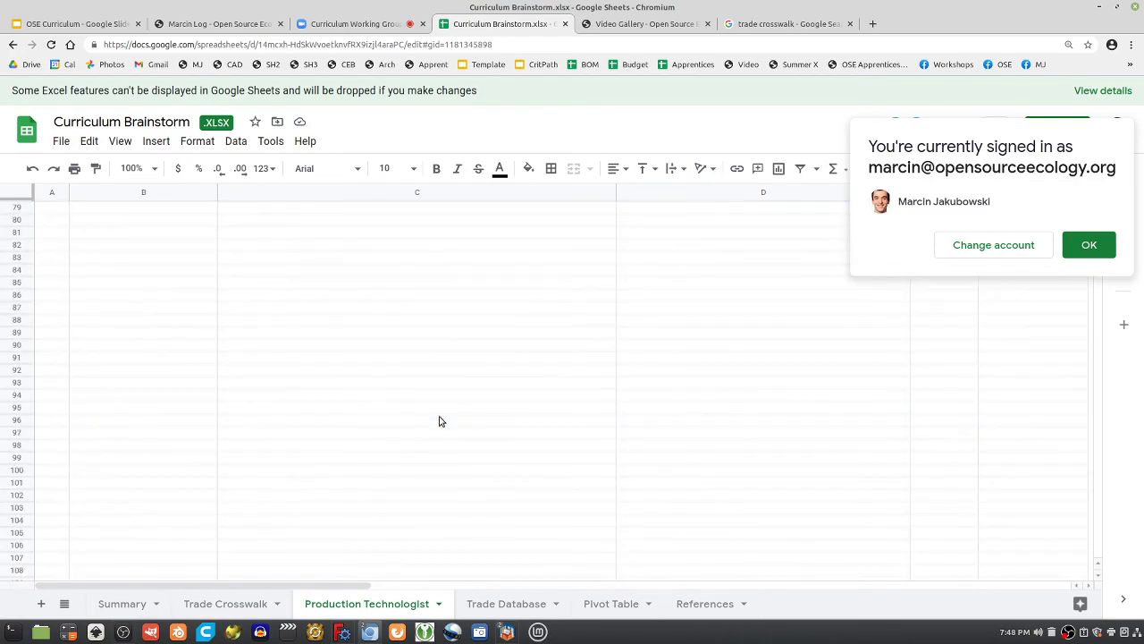
pyautogui.scroll(10, 441, 418)
pyautogui.scroll(10, 440, 420)
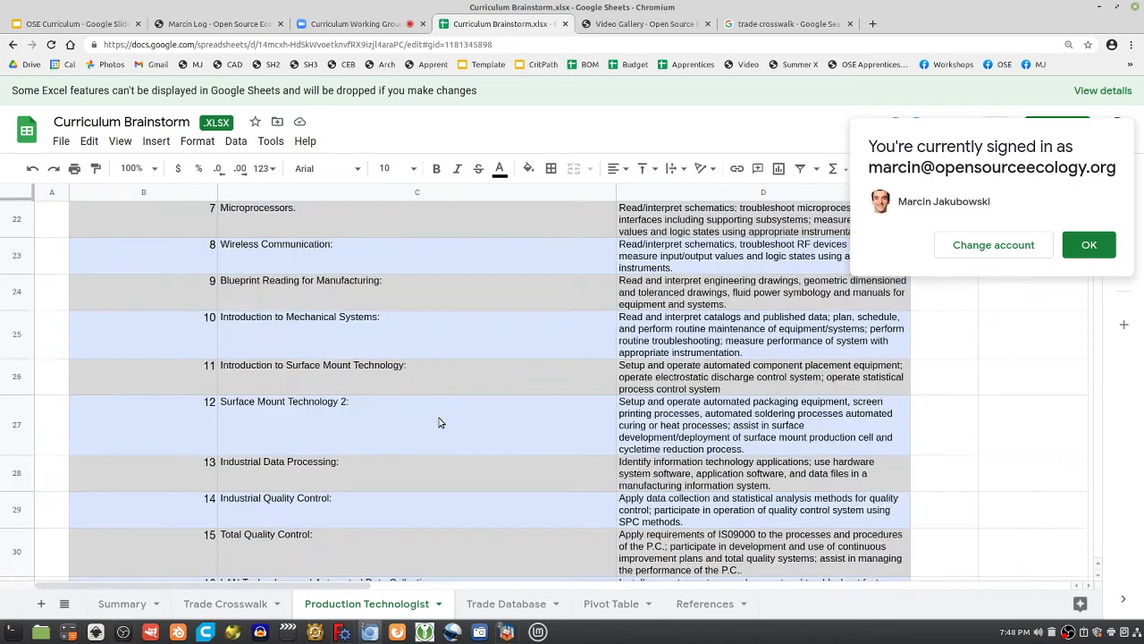
pyautogui.scroll(-10, 437, 426)
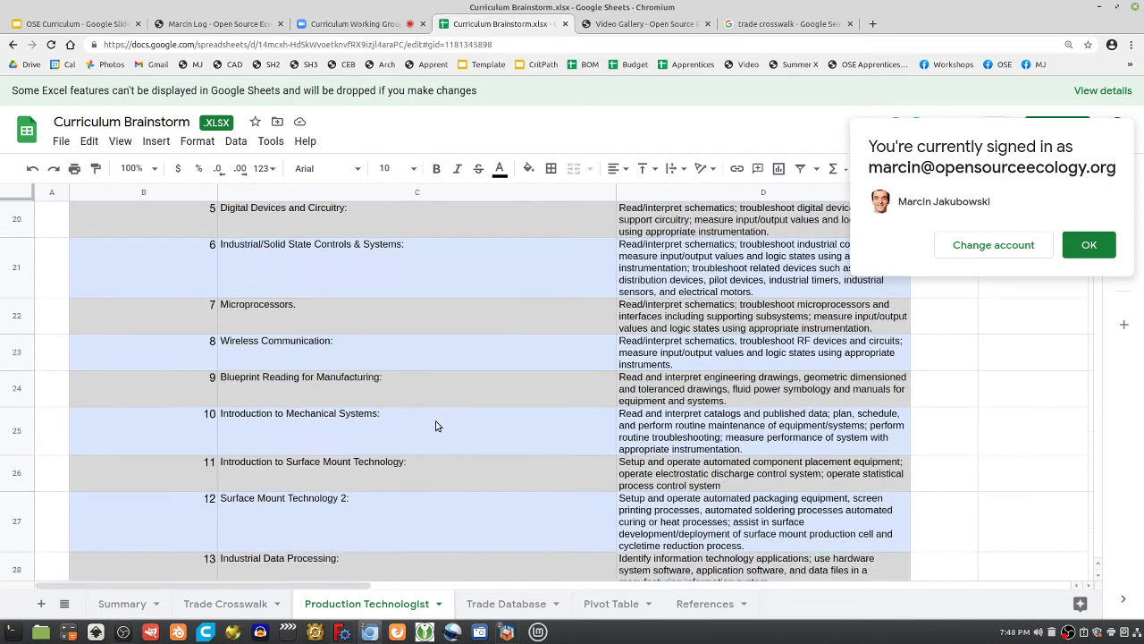
# Examine the remaining numbered courses and the Related Training Instruction table through the last Non-Credit Courses row
pyautogui.scroll(-5, 437, 426)
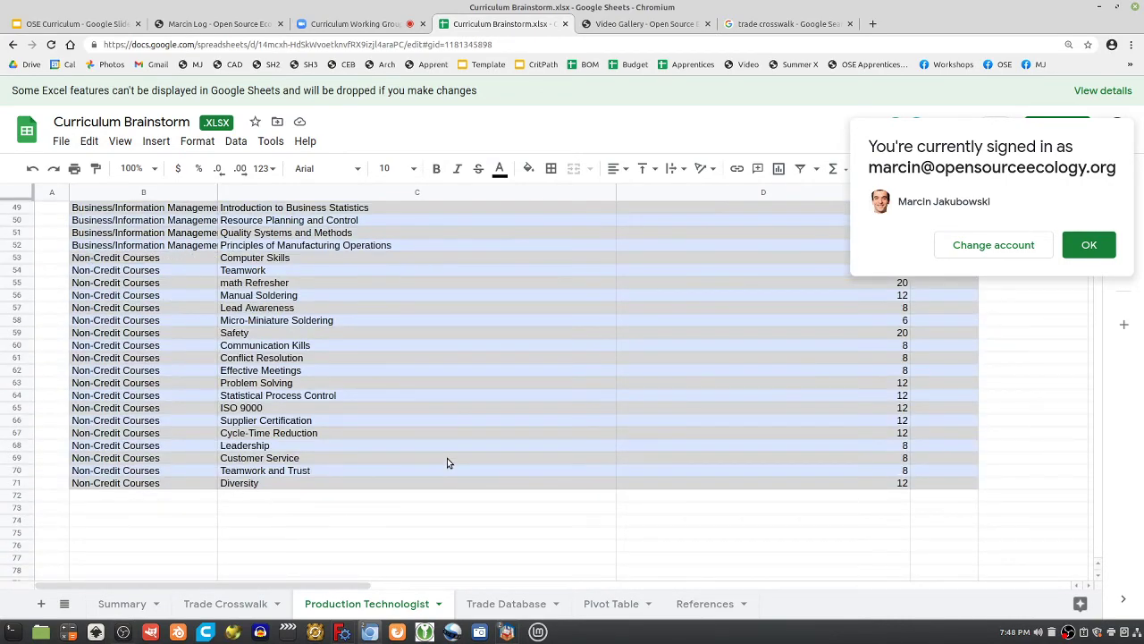
pyautogui.scroll(10, 434, 501)
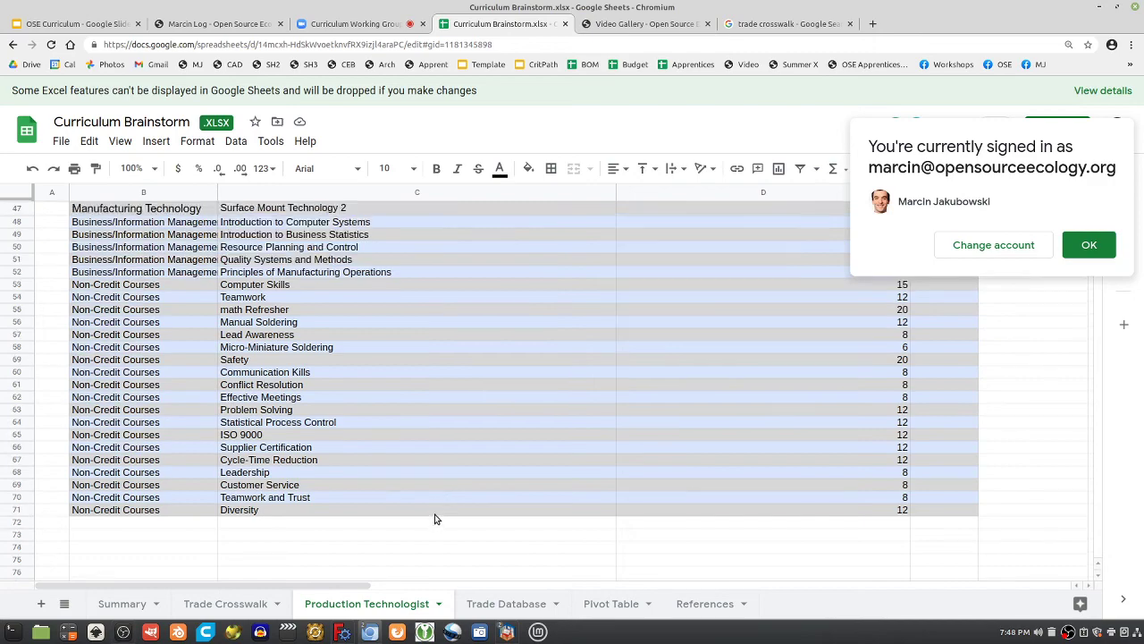
pyautogui.scroll(-5, 434, 514)
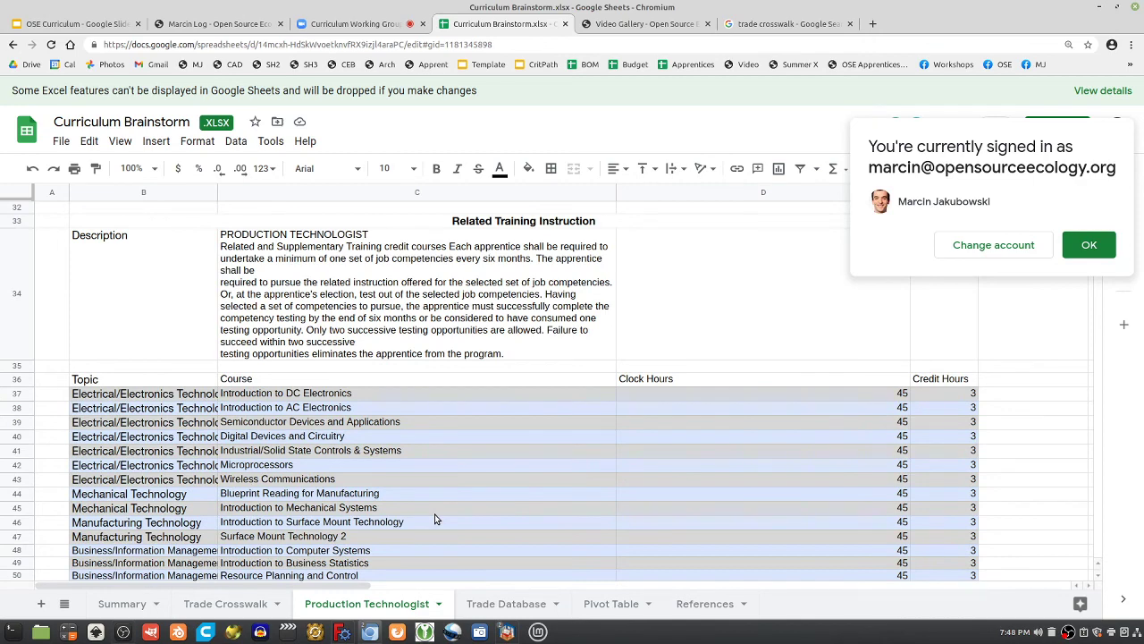
pyautogui.scroll(-5, 434, 514)
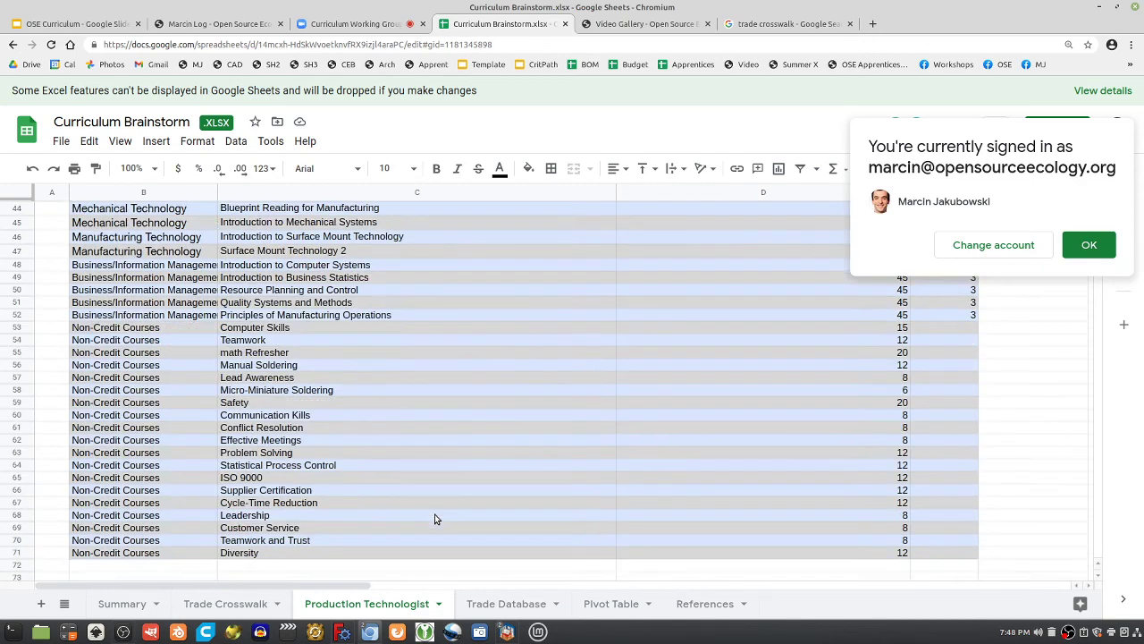
pyautogui.scroll(6, 369, 522)
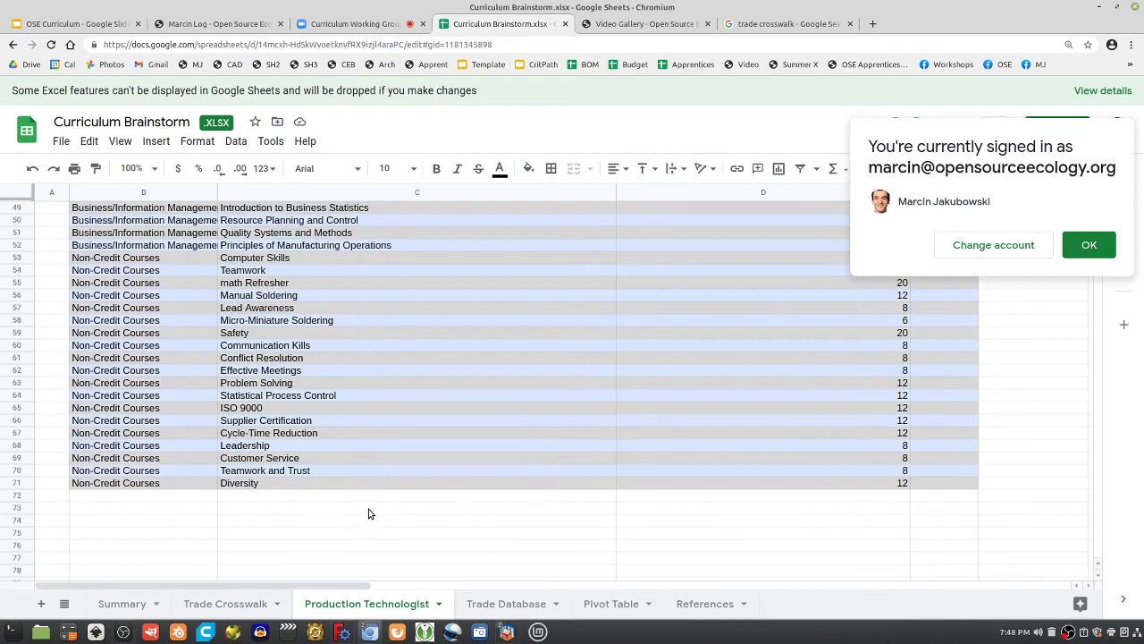
pyautogui.scroll(3, 368, 514)
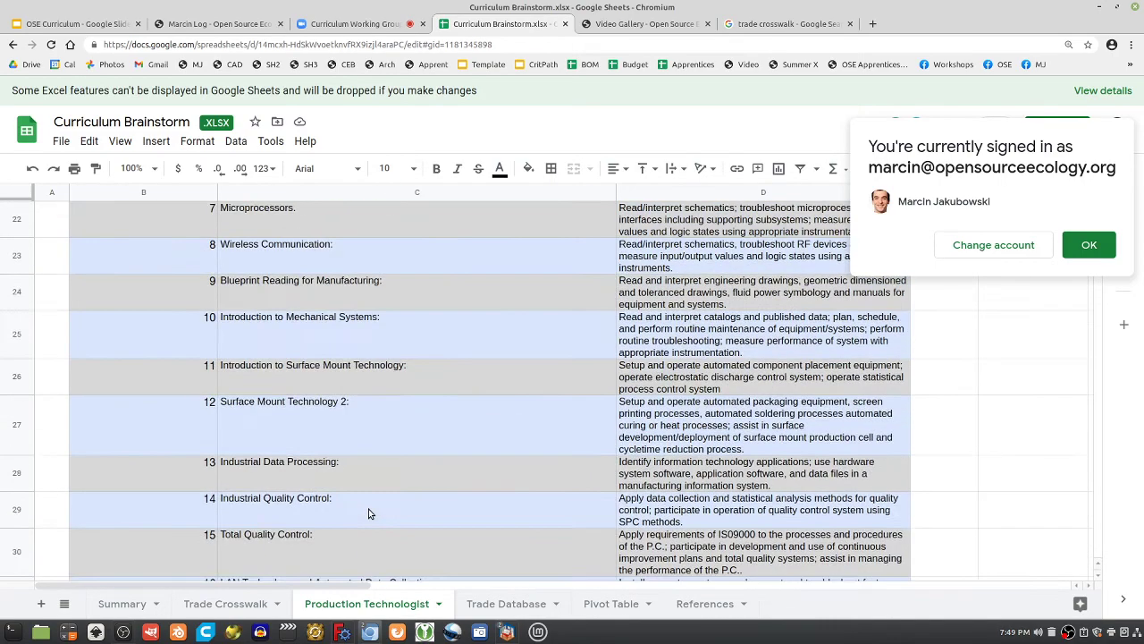
pyautogui.scroll(-8, 368, 514)
pyautogui.scroll(-3, 811, 477)
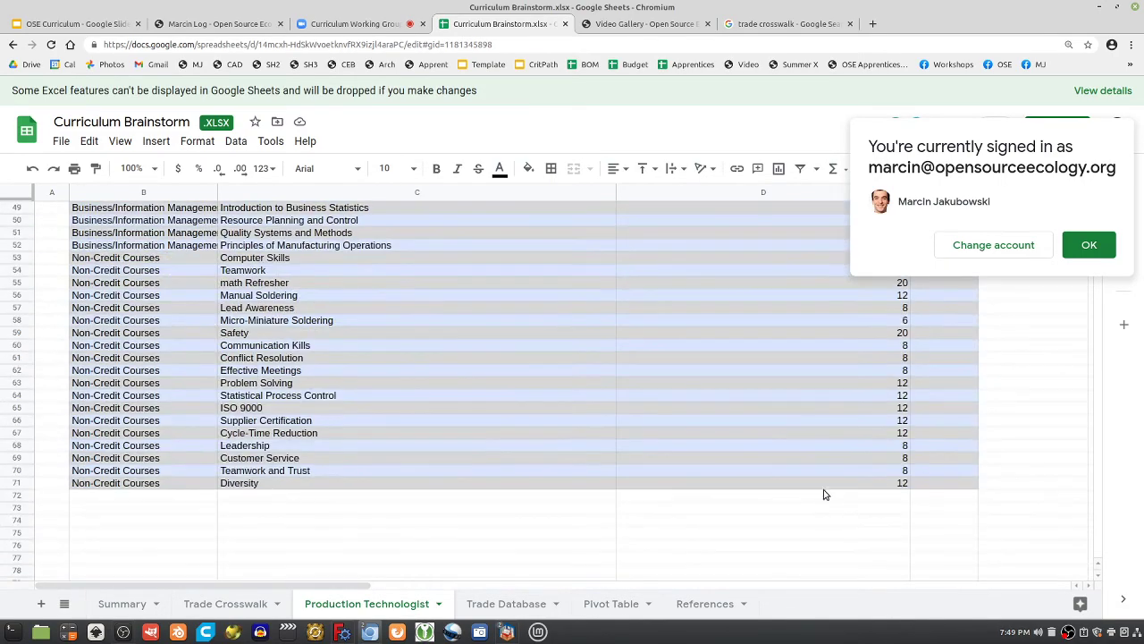
# Total the Clock Hours in cell D72 with a SUM of D37:D71 and continue editing despite the Excel compatibility notice
pyautogui.click(871, 506)
pyautogui.click(871, 496)
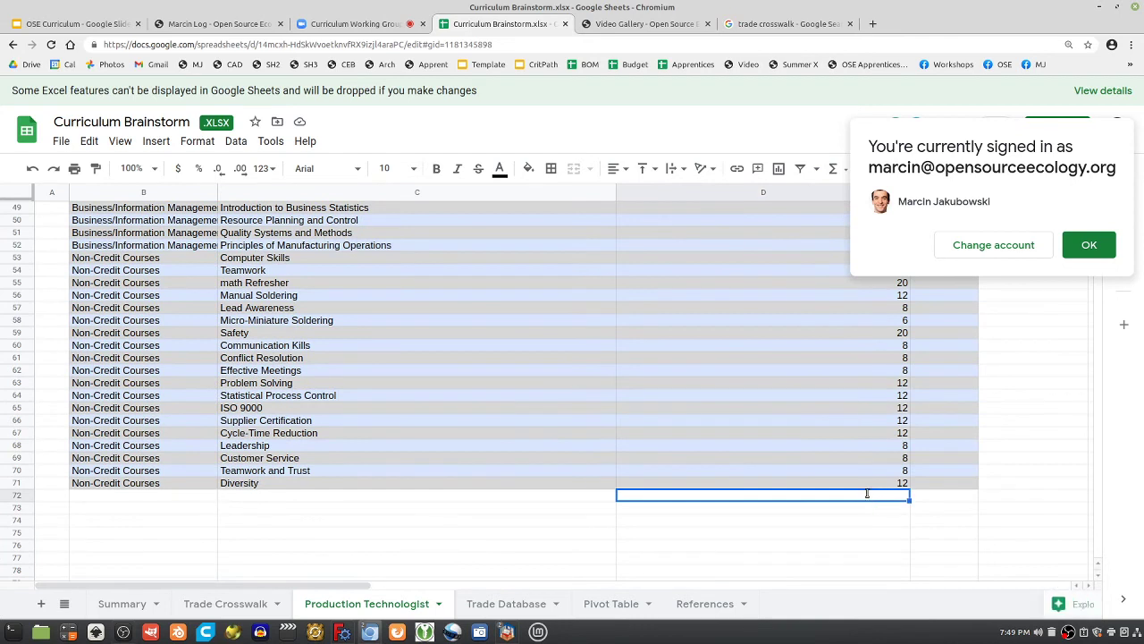
pyautogui.write('=sum(')
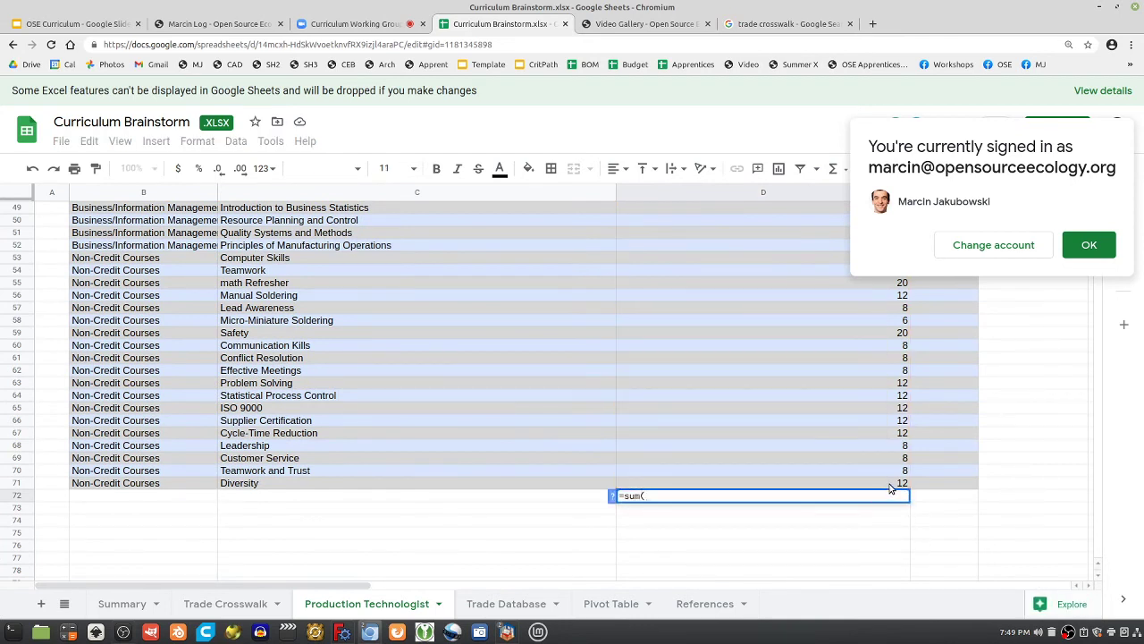
pyautogui.moveTo(889, 488); pyautogui.dragTo(831, 561)
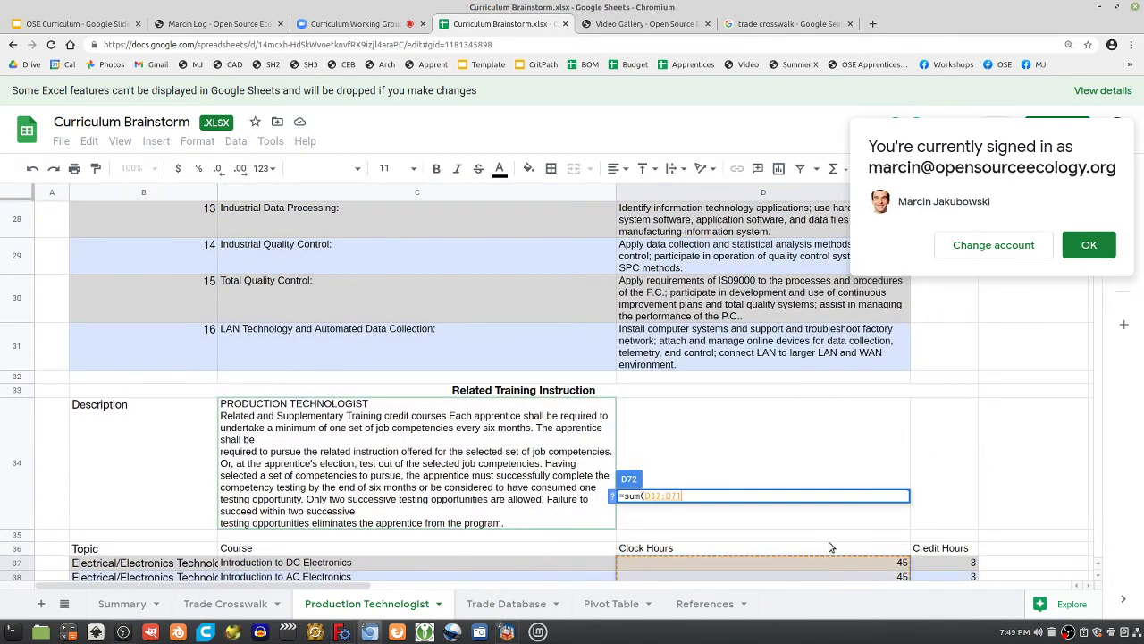
pyautogui.press('Return')
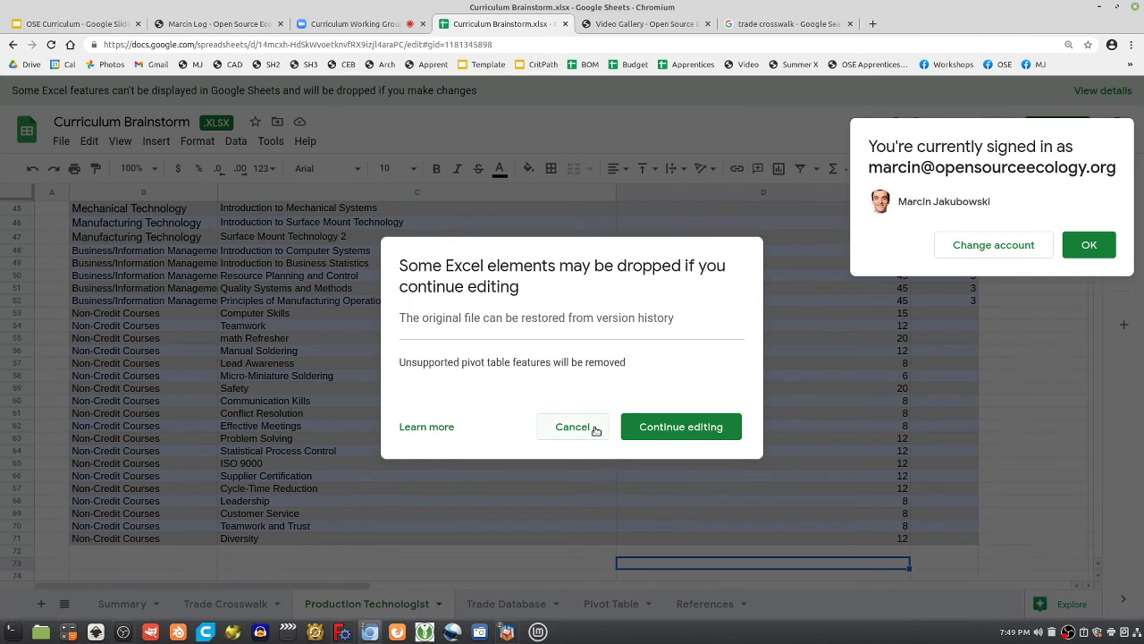
pyautogui.click(666, 431)
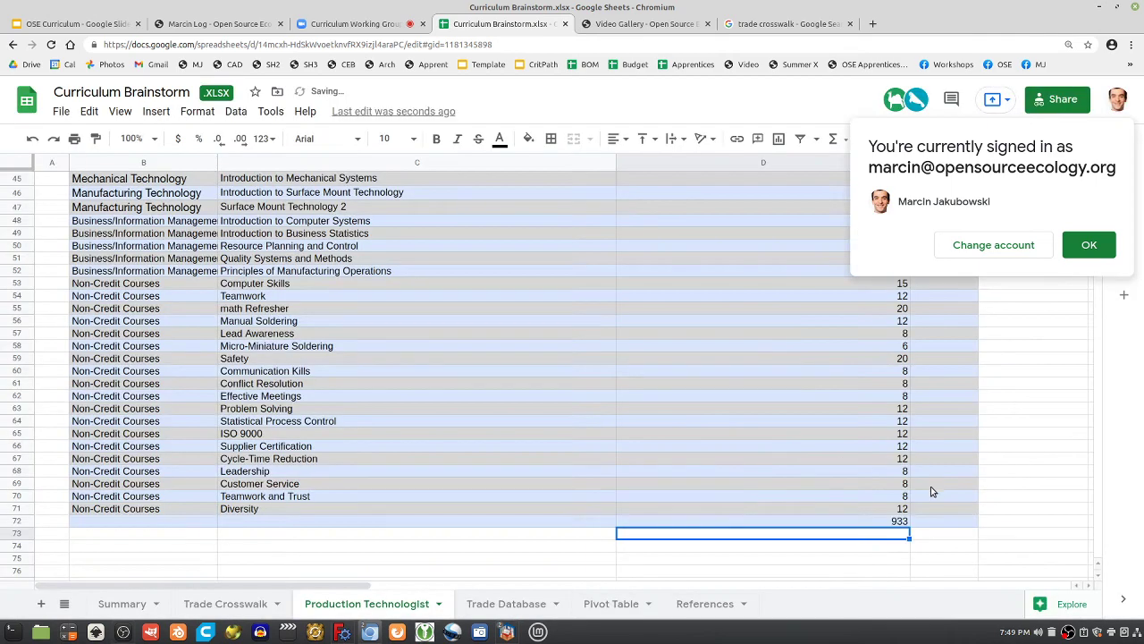
# Review the Production Technologist sheet from its opening description and OJT tasks down to the Non-Credit Courses
pyautogui.scroll(5, 903, 547)
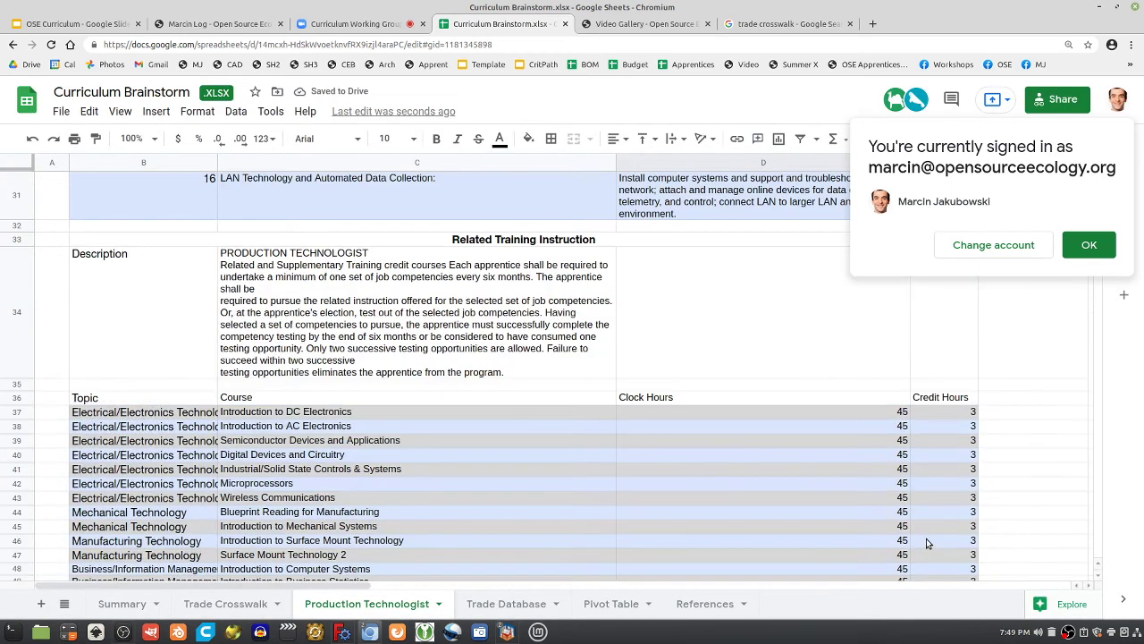
pyautogui.scroll(-3, 844, 431)
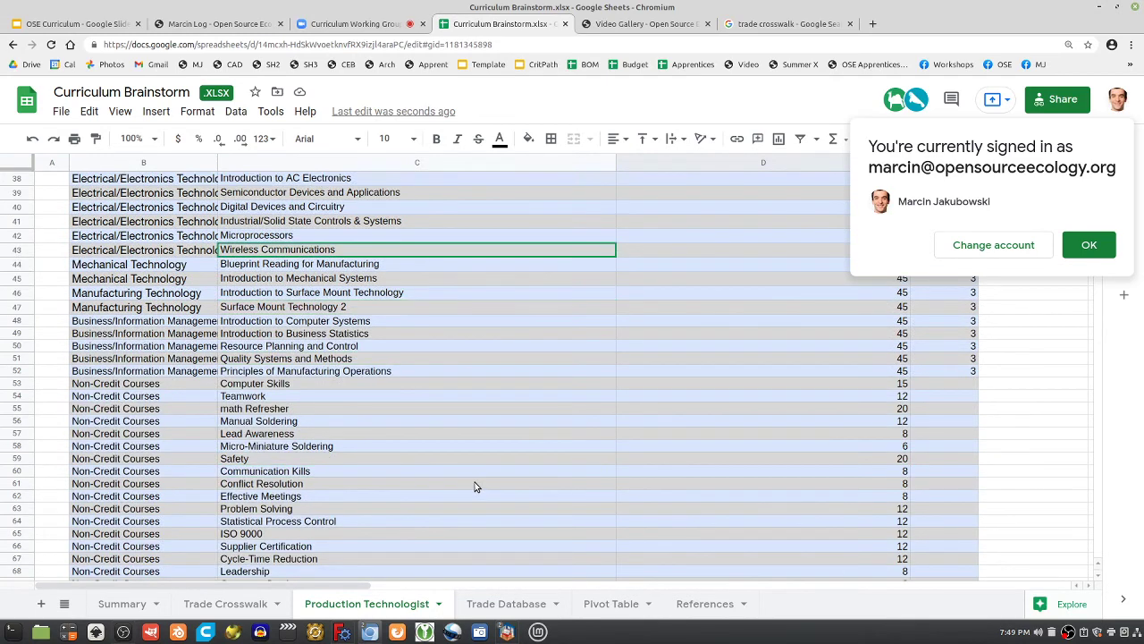
pyautogui.scroll(3, 500, 480)
pyautogui.scroll(10, 528, 473)
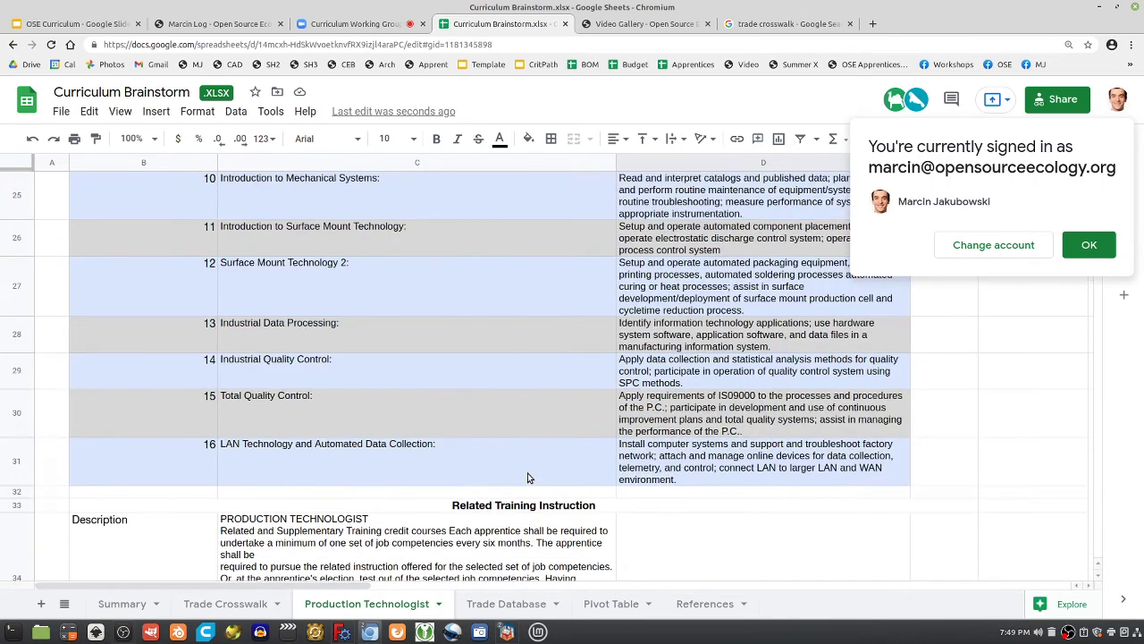
pyautogui.scroll(1, 529, 476)
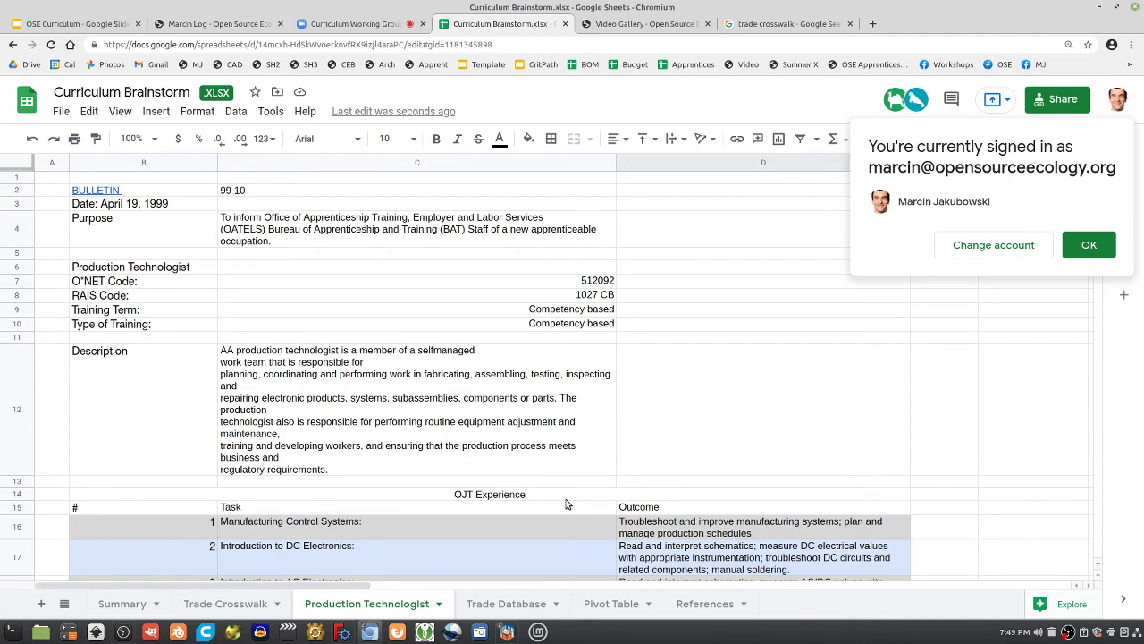
pyautogui.scroll(-10, 566, 504)
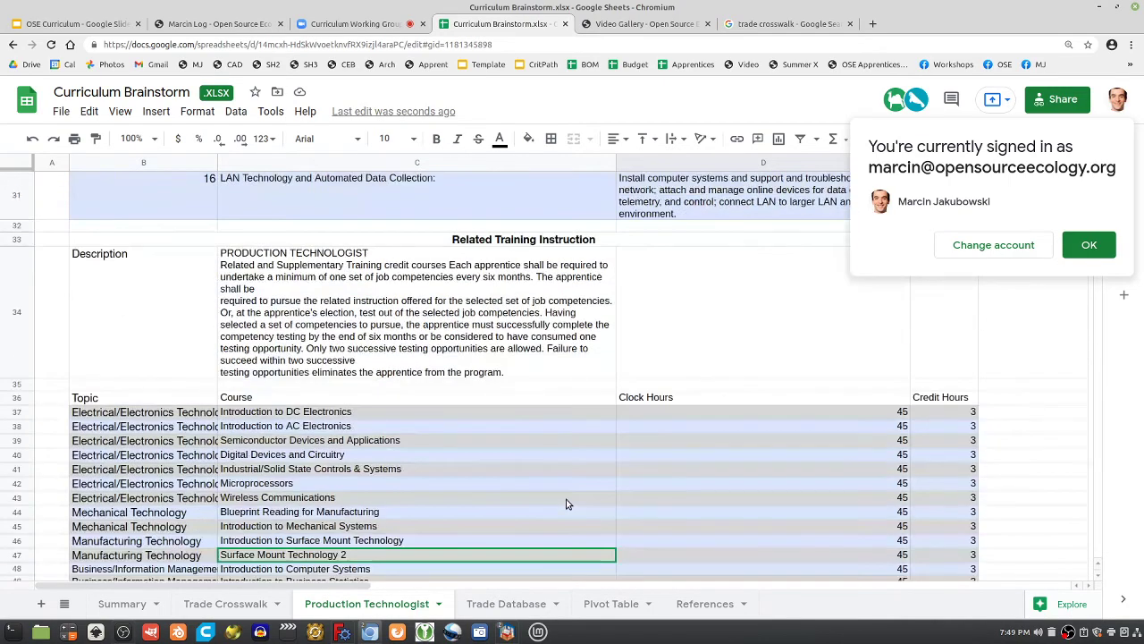
pyautogui.scroll(-5, 565, 504)
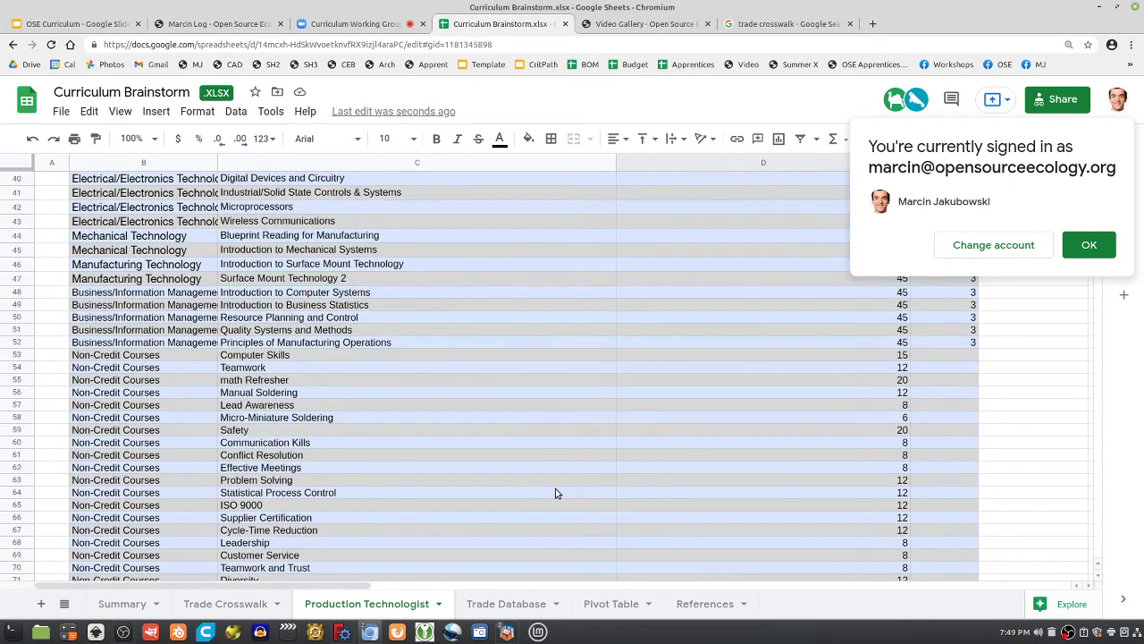
# Go through the Non-Credit Courses one by one, from Computer Skills to Effective Meetings
pyautogui.click(291, 380)
pyautogui.click(280, 367)
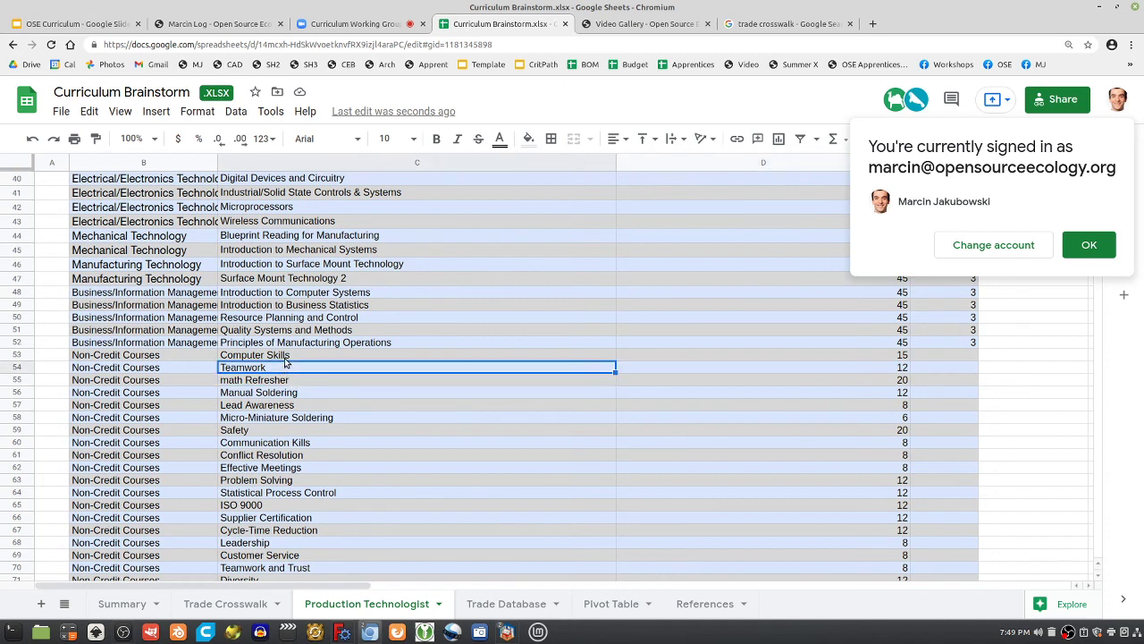
pyautogui.click(283, 357)
pyautogui.click(285, 367)
pyautogui.click(287, 379)
pyautogui.click(289, 393)
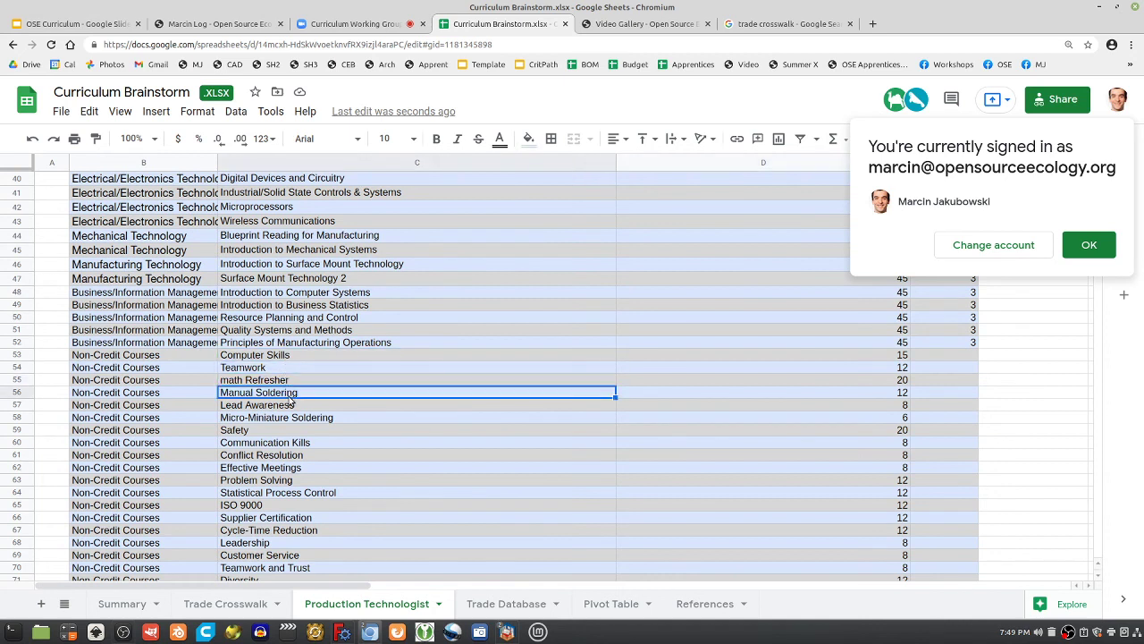
pyautogui.click(283, 416)
pyautogui.click(283, 406)
pyautogui.click(280, 430)
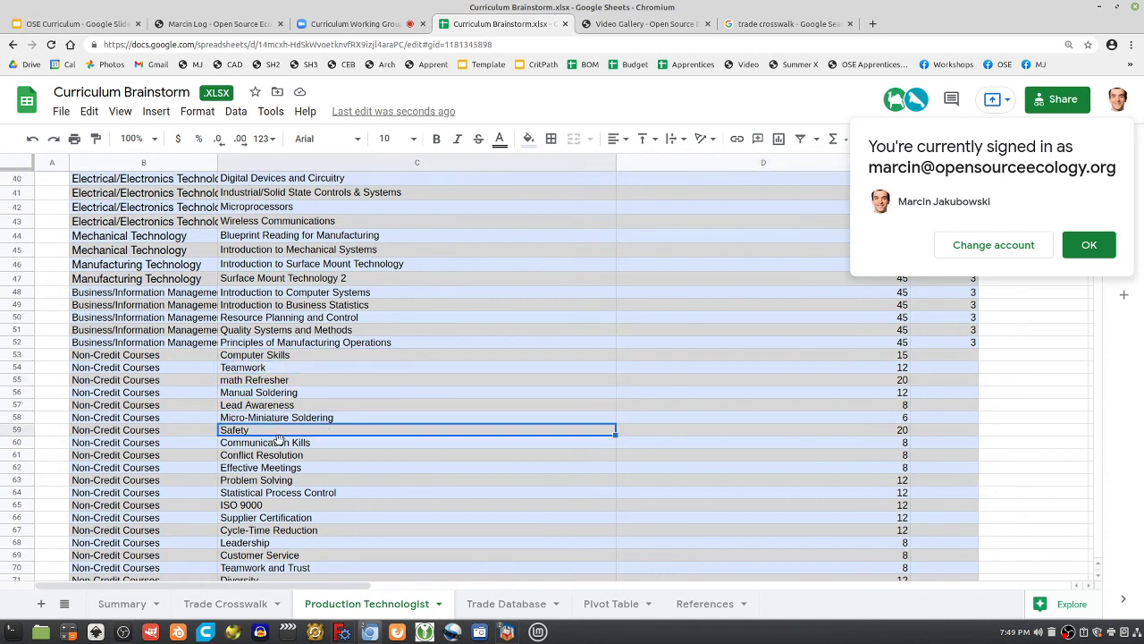
pyautogui.click(279, 443)
pyautogui.click(278, 455)
pyautogui.click(278, 468)
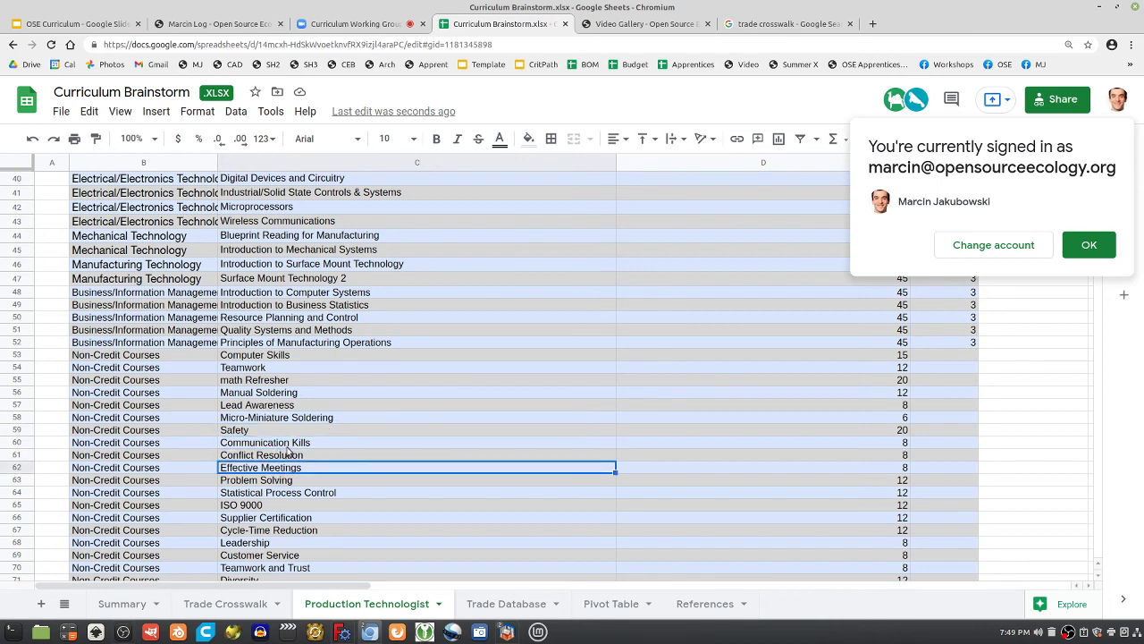
# Correct the misspelled course name in cell C60 to "Communication Skills"
pyautogui.click(291, 444)
pyautogui.doubleClick(292, 442)
pyautogui.click(294, 442)
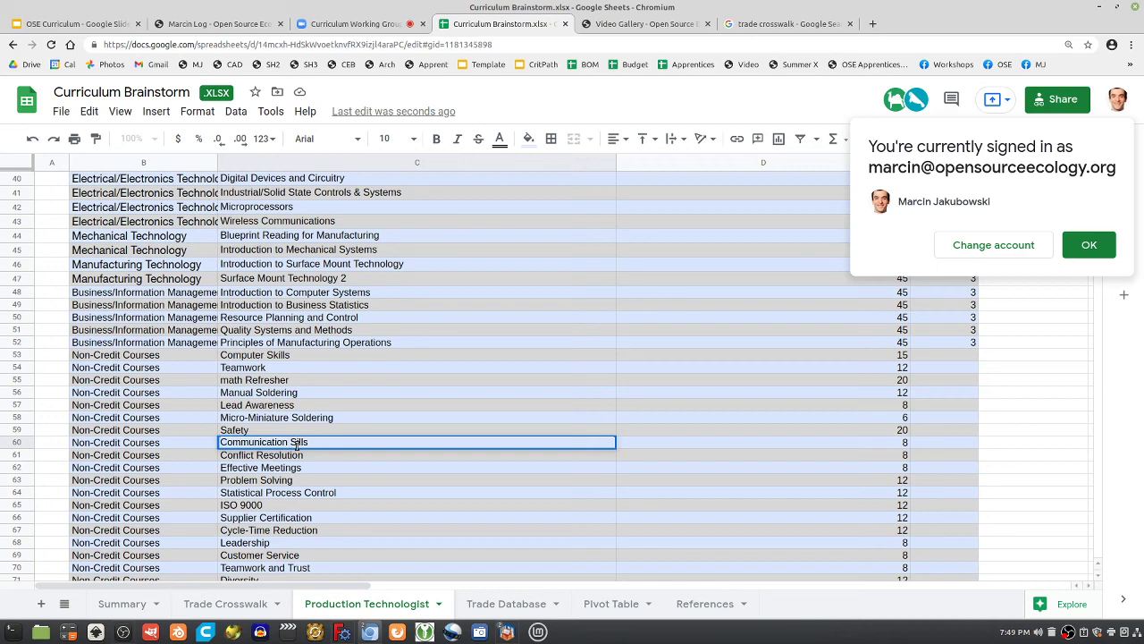
pyautogui.scroll(-3, 402, 466)
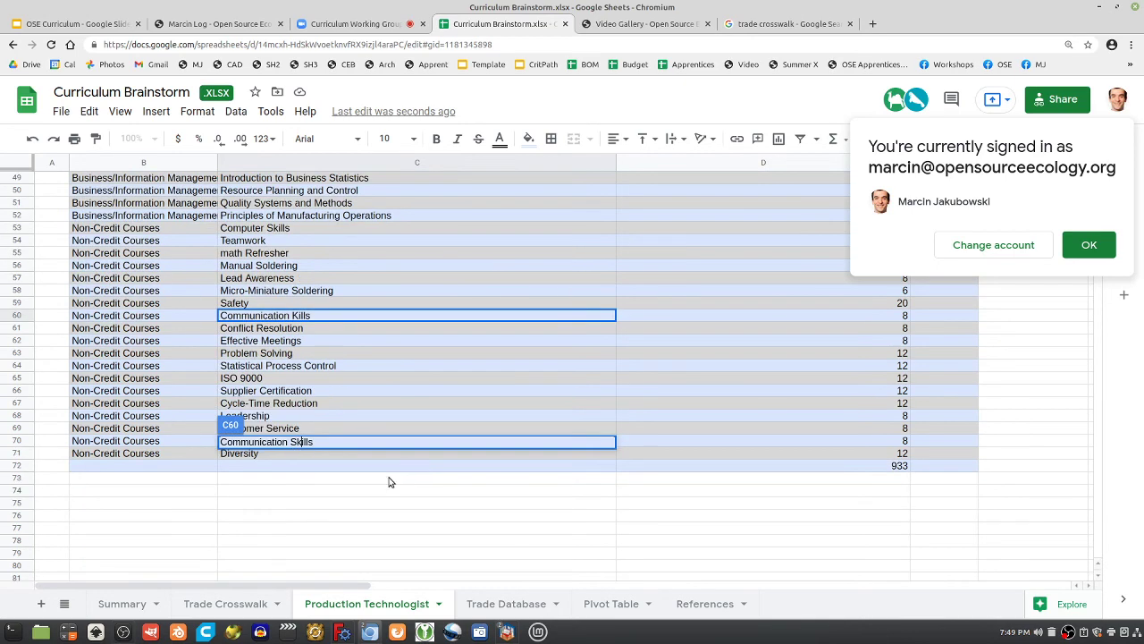
pyautogui.click(338, 466)
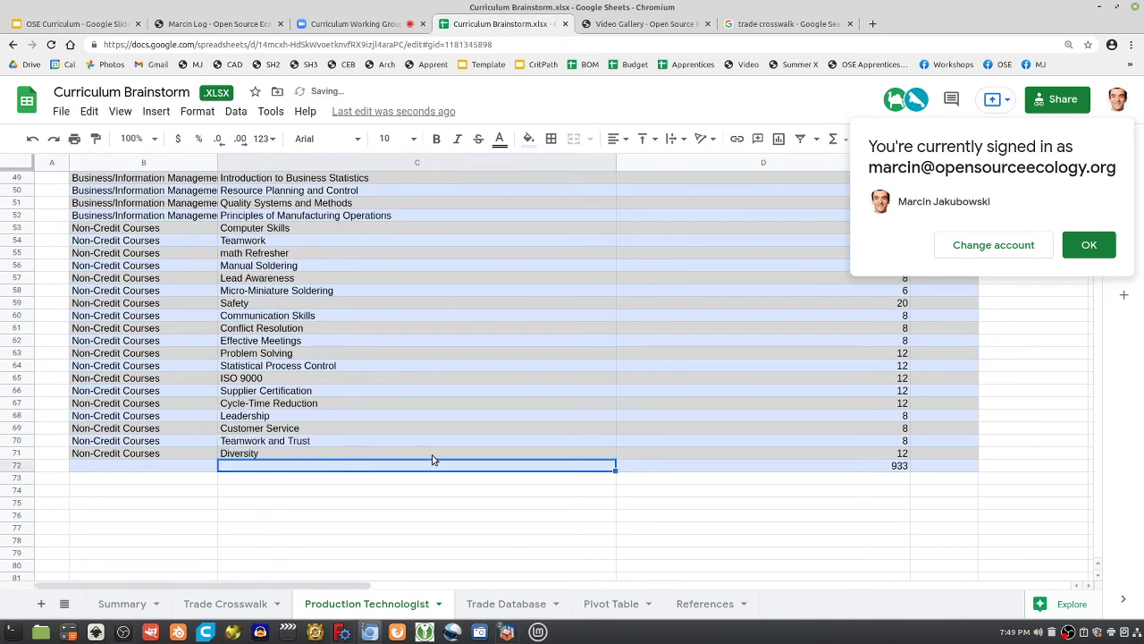
# Check the Clock Hours total in D72 against the related training courses, and look back over the OJT tasks
pyautogui.scroll(-2, 434, 460)
pyautogui.scroll(4, 472, 491)
pyautogui.scroll(5, 501, 519)
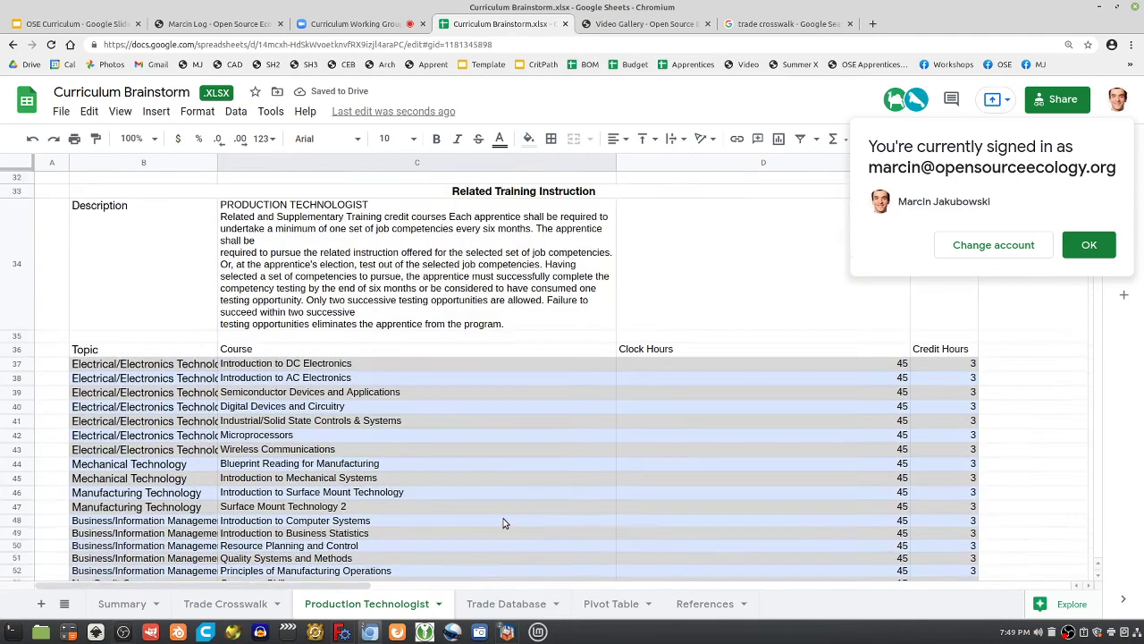
pyautogui.scroll(-7, 511, 512)
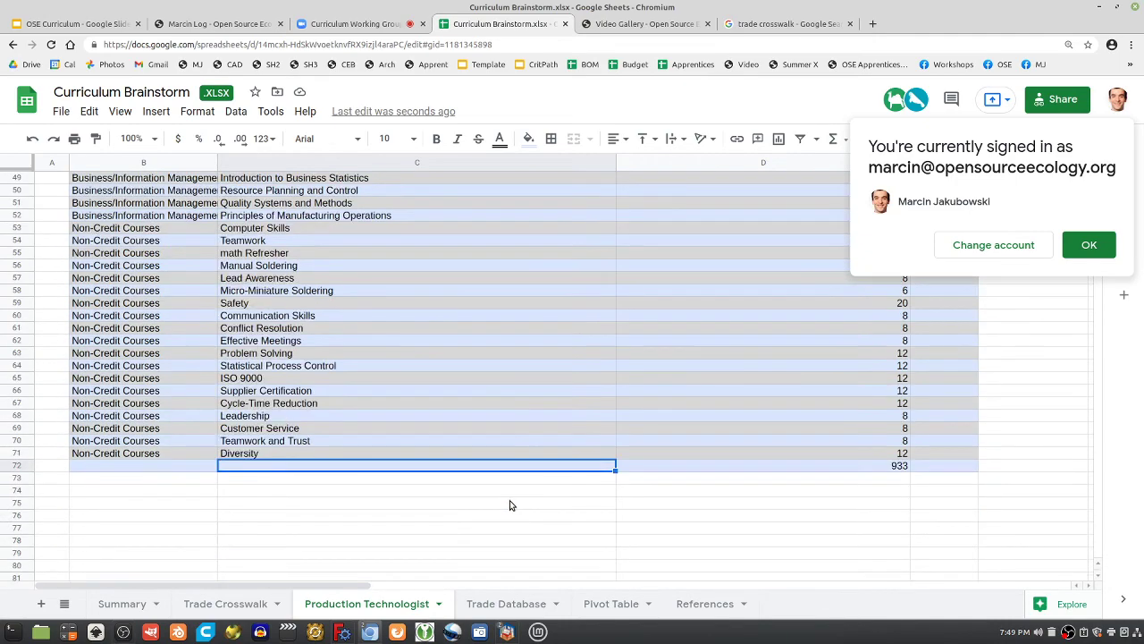
pyautogui.click(823, 465)
pyautogui.scroll(5, 820, 468)
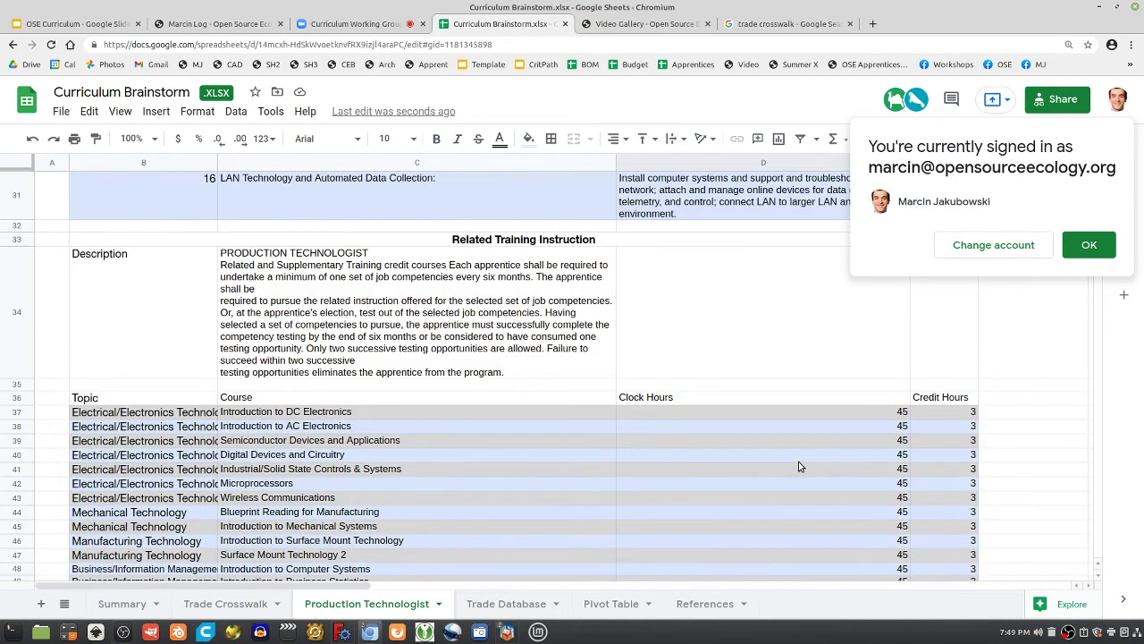
pyautogui.scroll(-6, 800, 465)
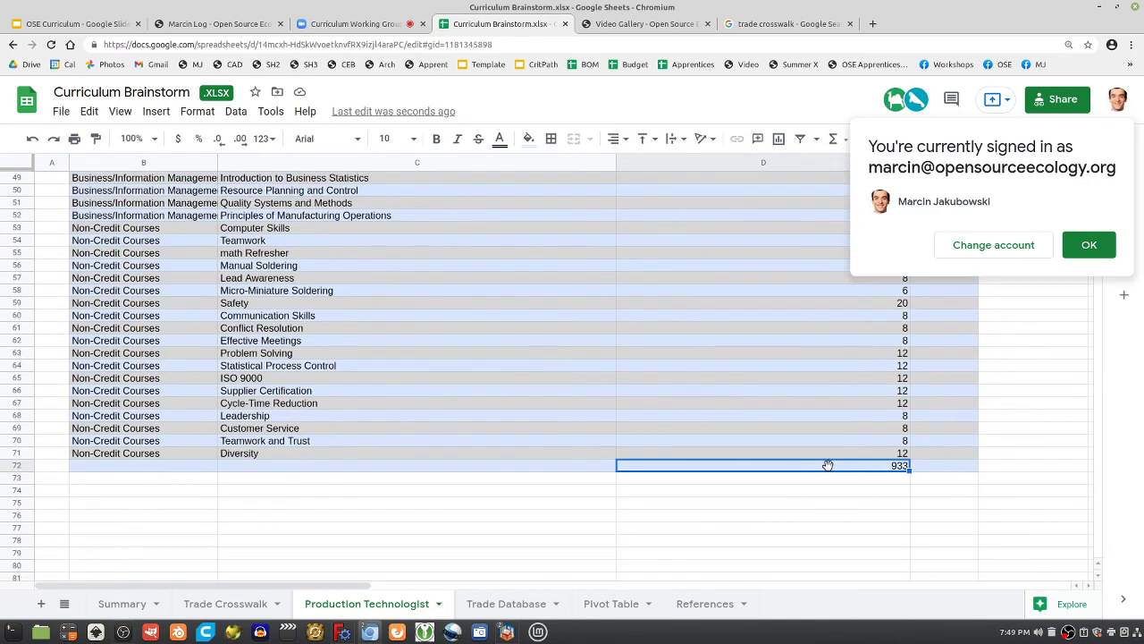
pyautogui.scroll(10, 577, 504)
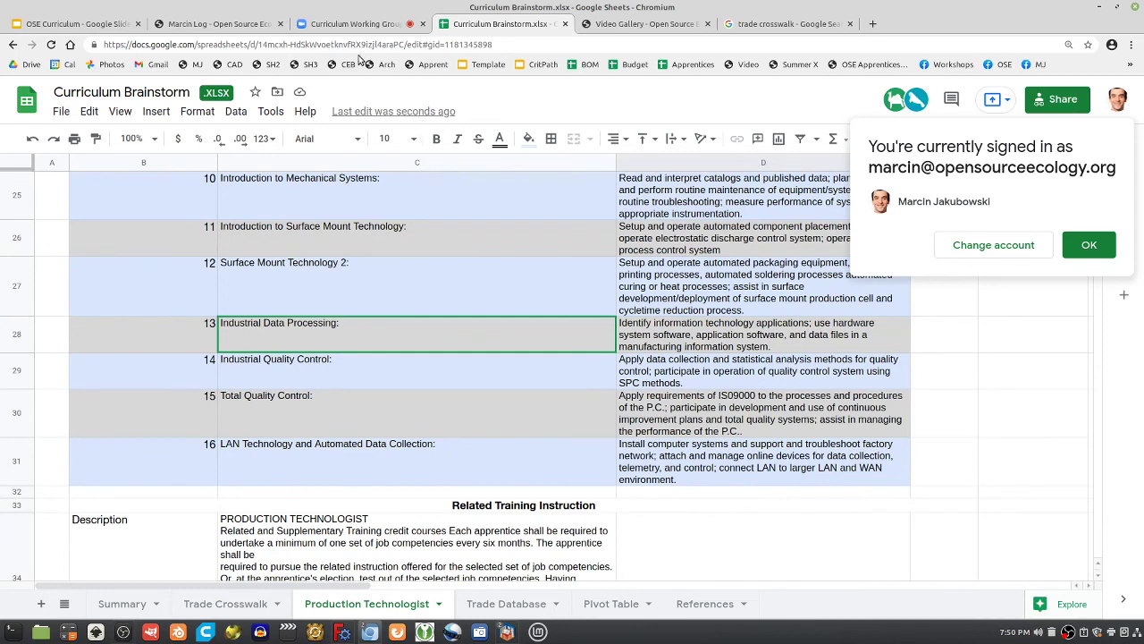
# Switch to the Zoom meeting, try to share the screen, and dismiss the resulting notice
pyautogui.click(360, 28)
pyautogui.click(440, 611)
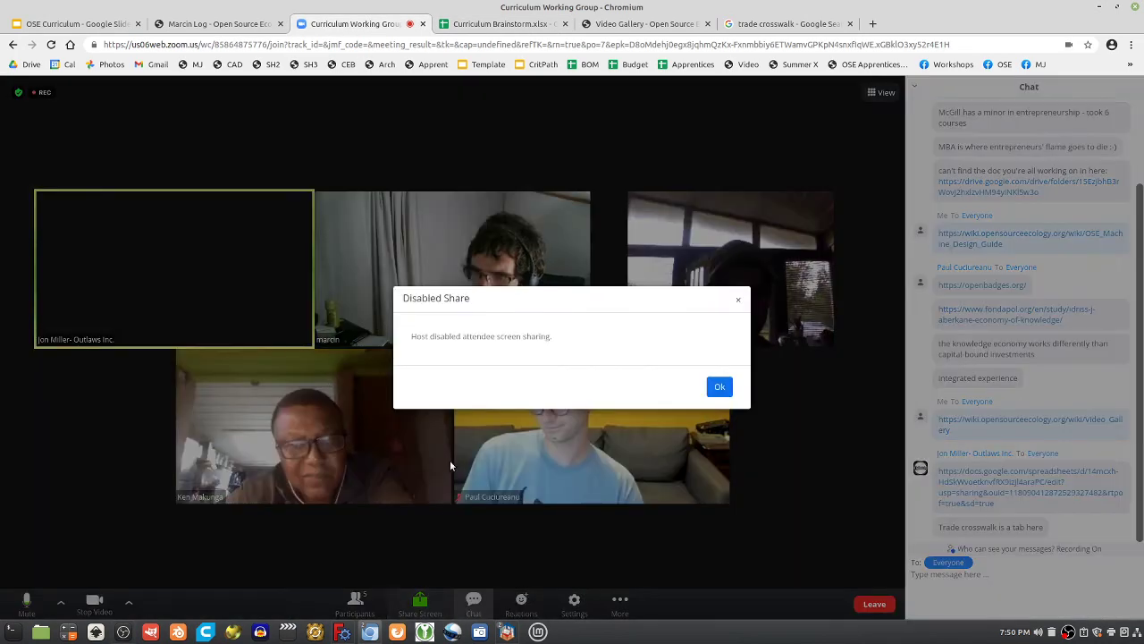
pyautogui.click(719, 386)
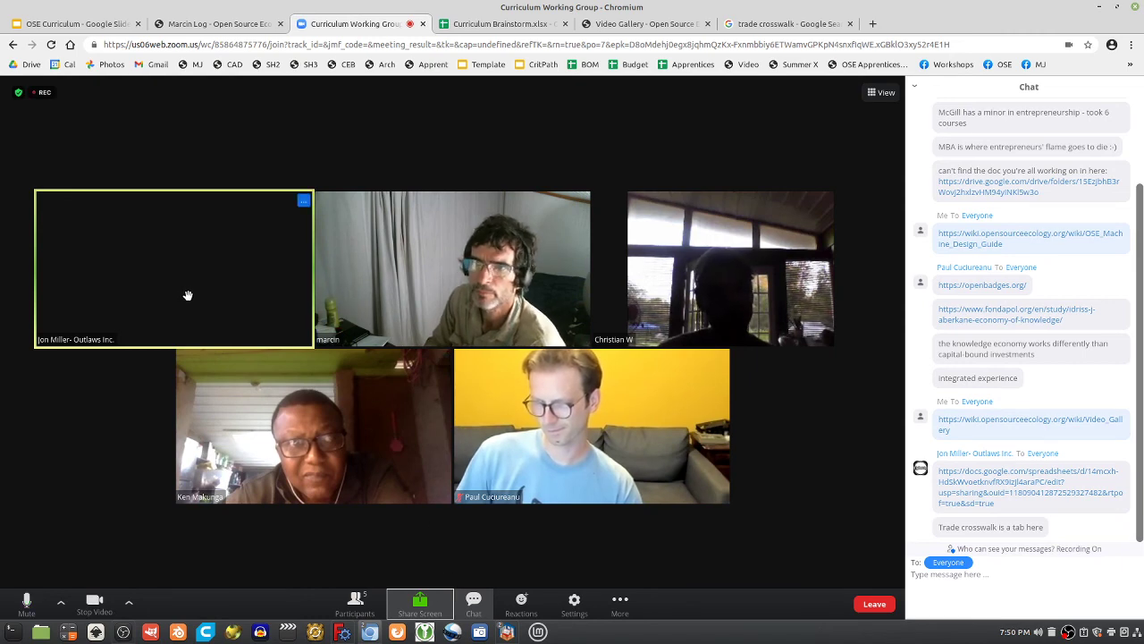
# Check the options available on the active speaker's video tile, close them, and return to the Curriculum Brainstorm spreadsheet
pyautogui.click(303, 202)
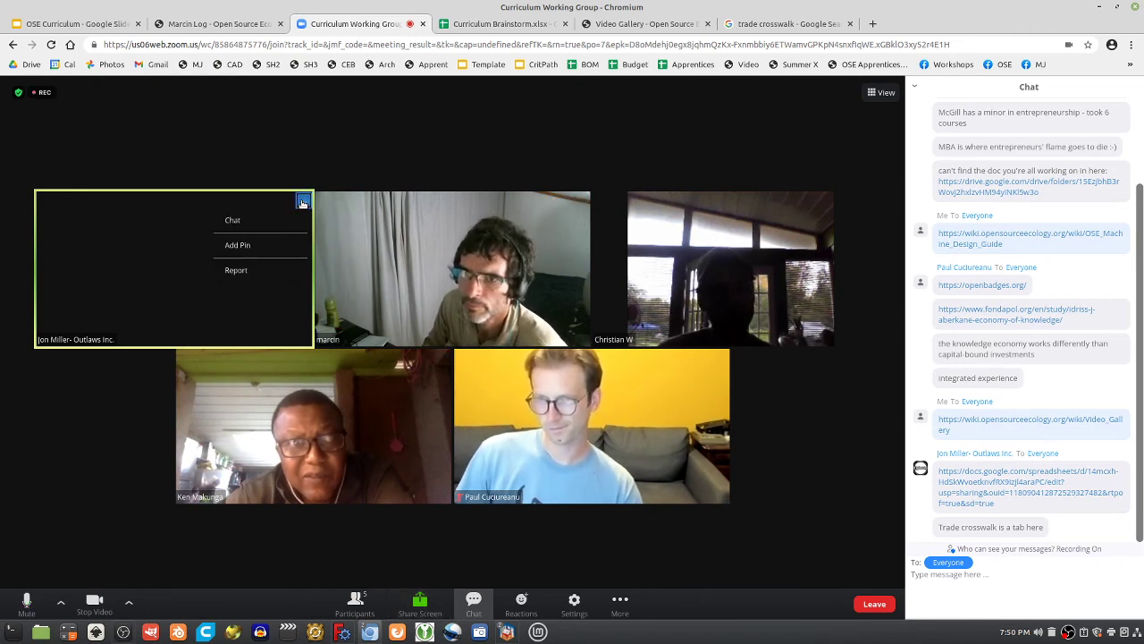
pyautogui.click(201, 322)
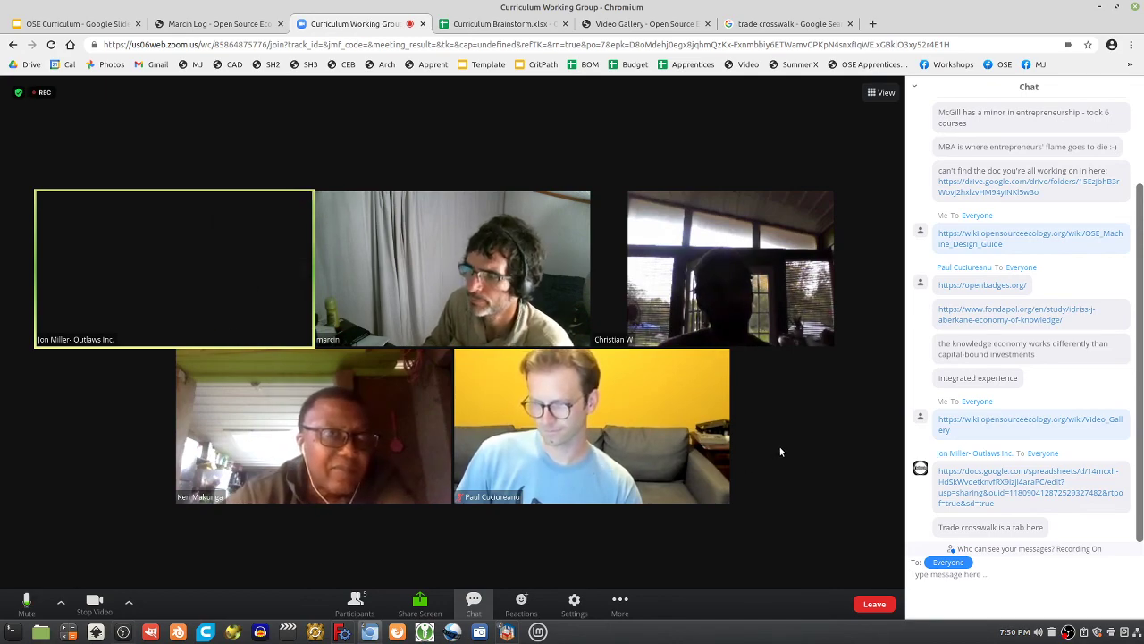
pyautogui.click(501, 23)
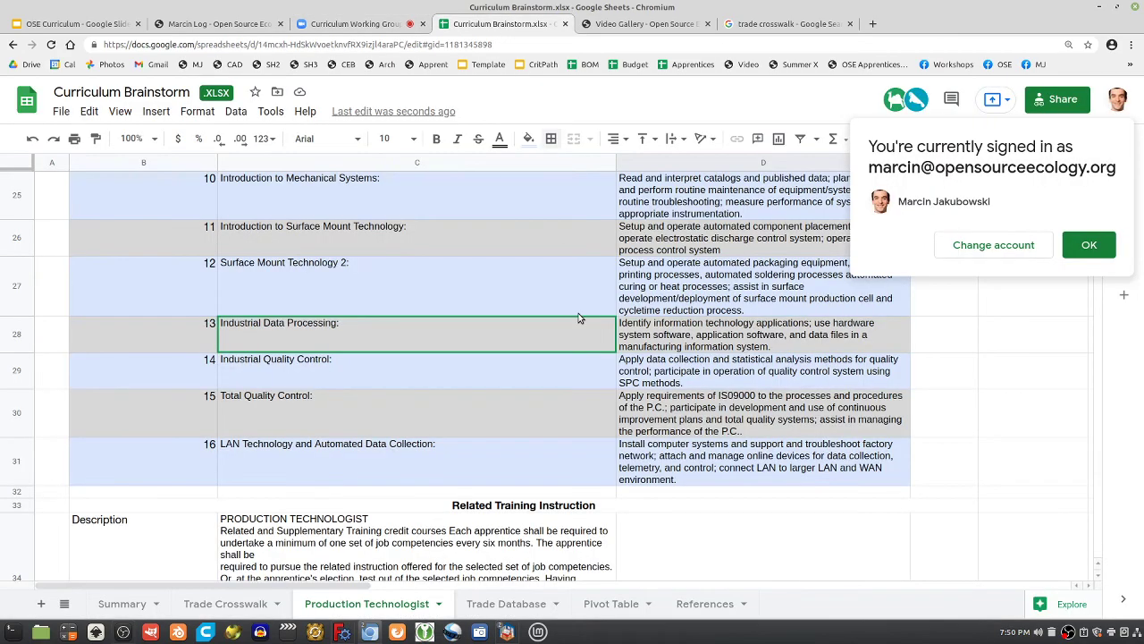
# Review the related training courses and the bulletin details on the Production Technologist sheet, and switch to the Zoom meeting
pyautogui.scroll(-3, 864, 463)
pyautogui.scroll(10, 880, 487)
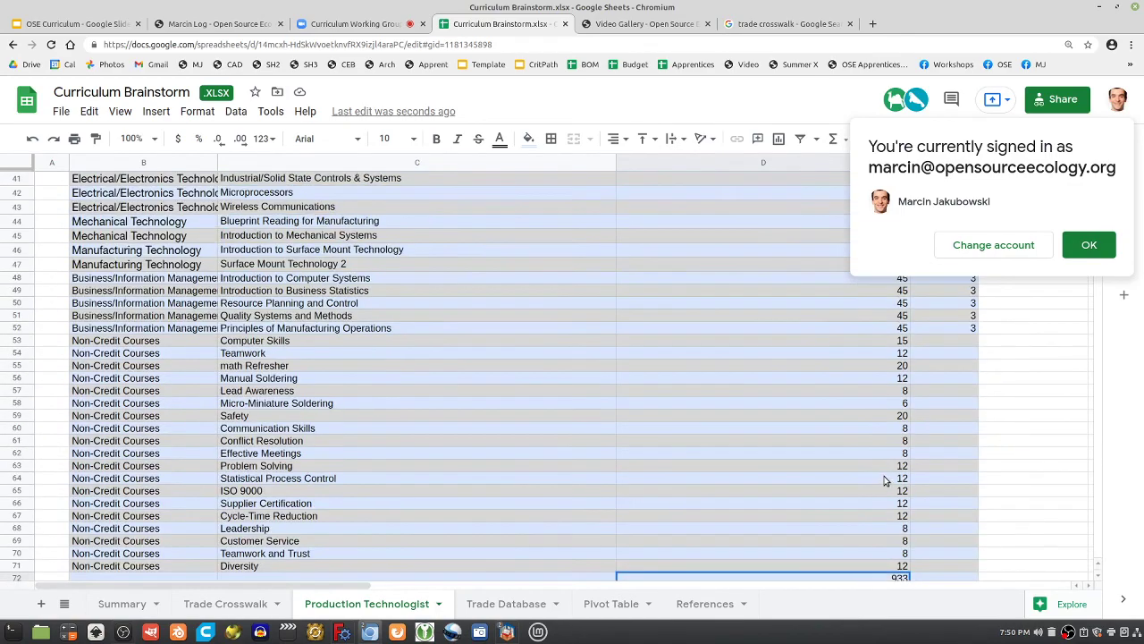
pyautogui.scroll(10, 881, 489)
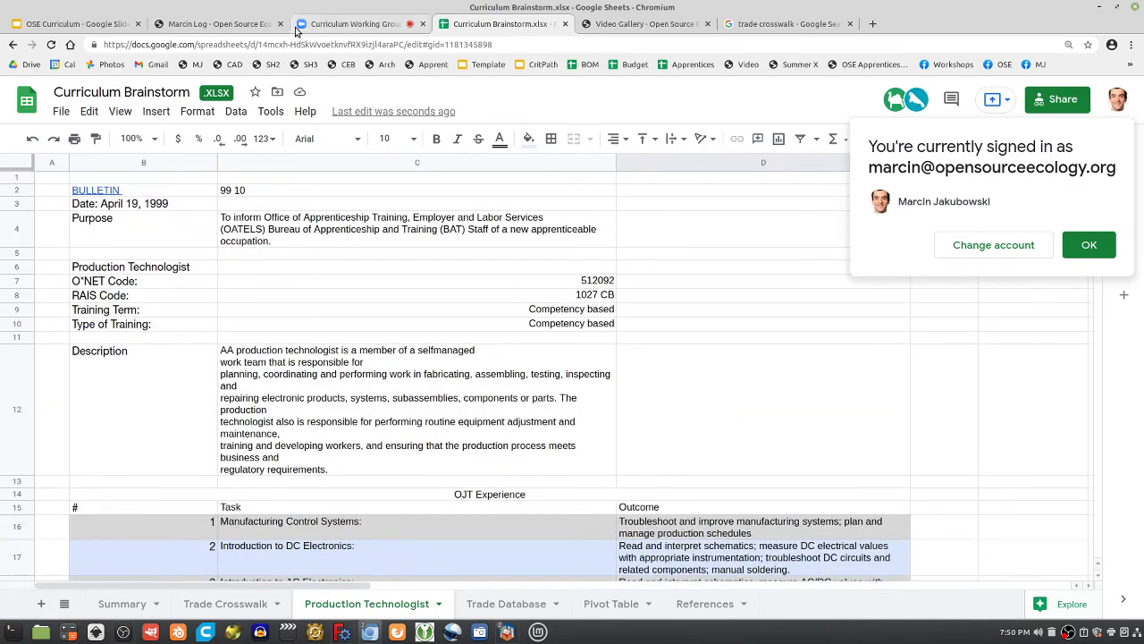
pyautogui.click(339, 24)
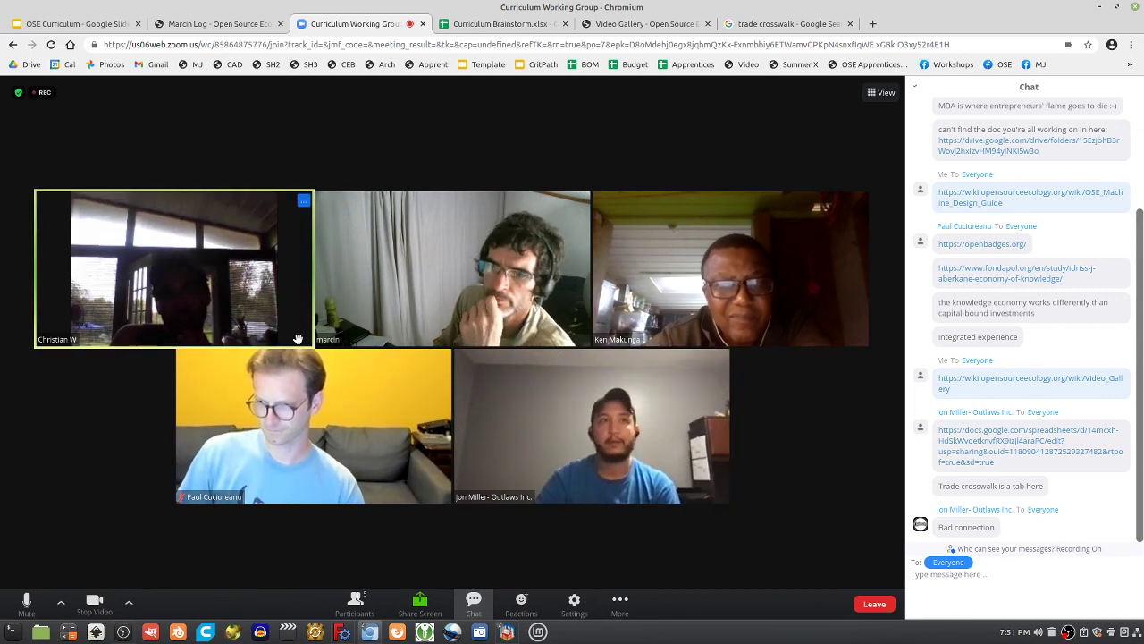
# Go back to the Curriculum Brainstorm spreadsheet, skim the OJT tasks and Clock Hours total, and return to the Zoom meeting
pyautogui.click(626, 23)
pyautogui.click(500, 23)
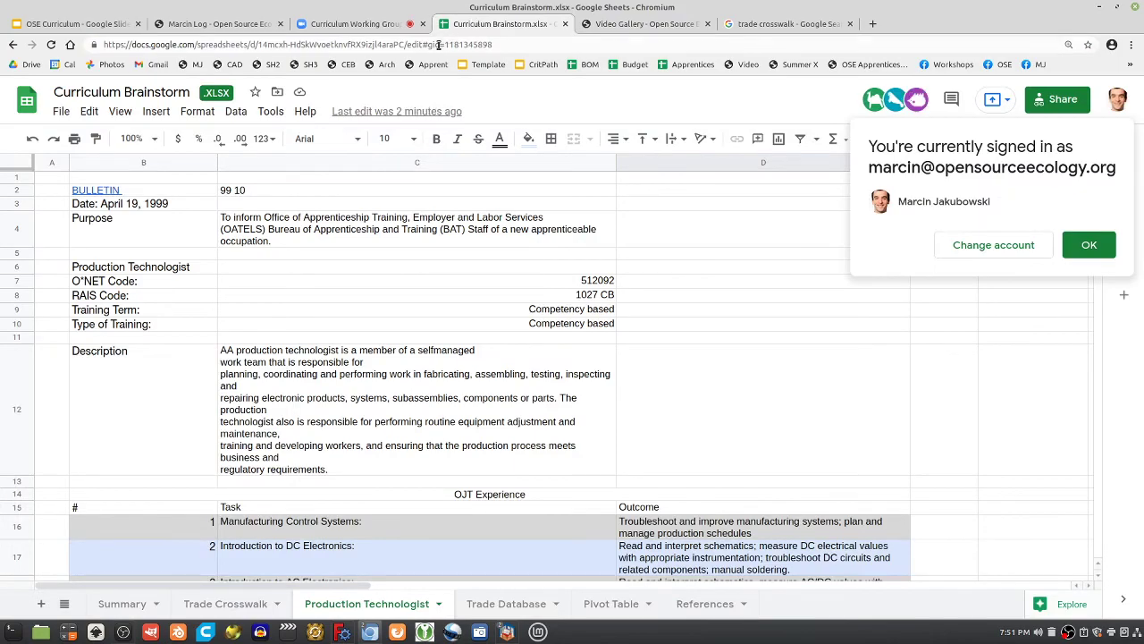
pyautogui.scroll(-12, 460, 435)
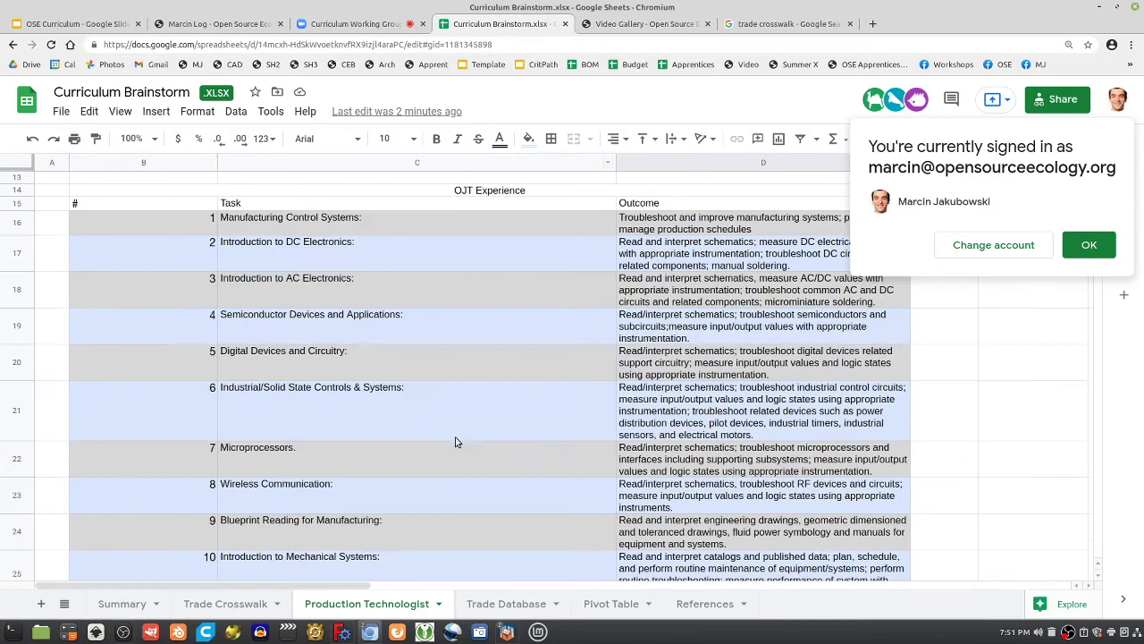
pyautogui.scroll(-10, 461, 436)
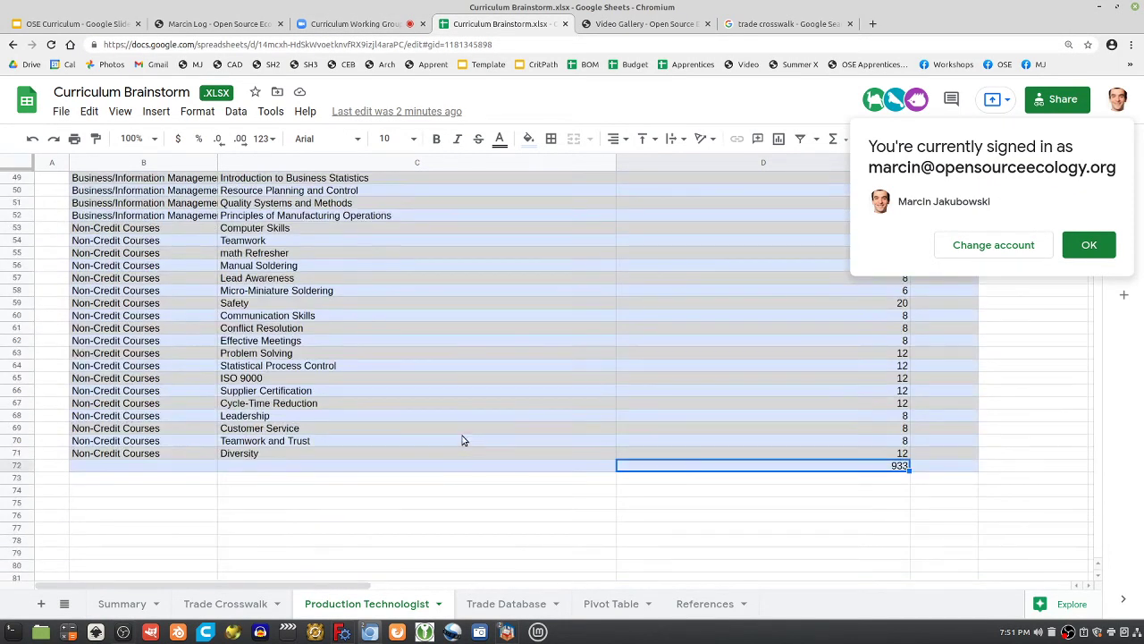
pyautogui.scroll(4, 462, 435)
pyautogui.scroll(10, 462, 435)
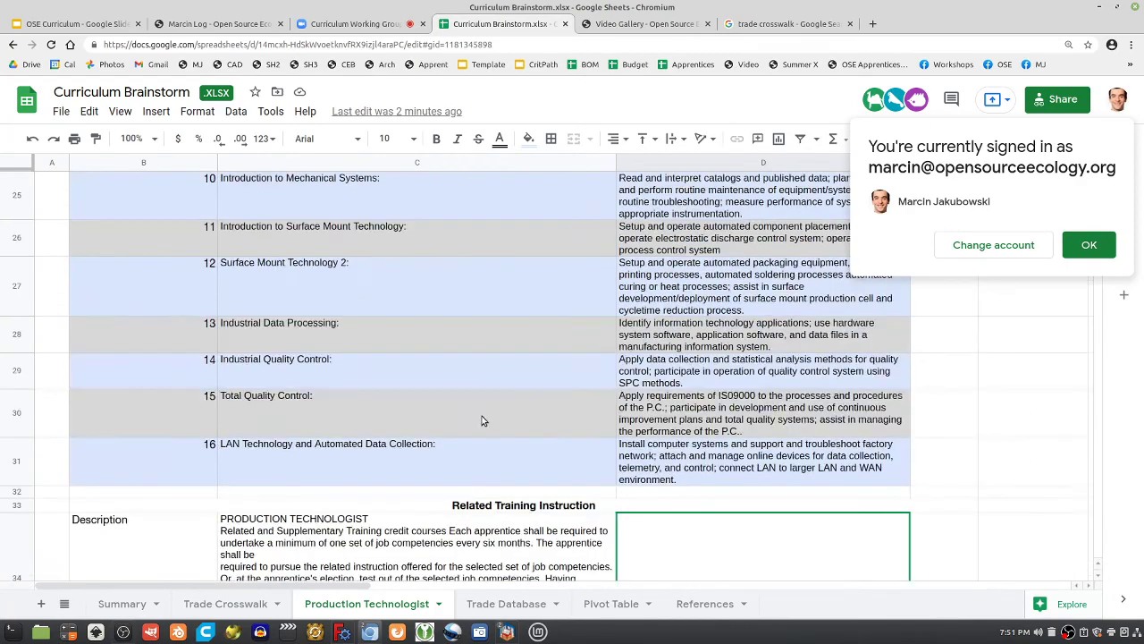
pyautogui.scroll(3, 407, 460)
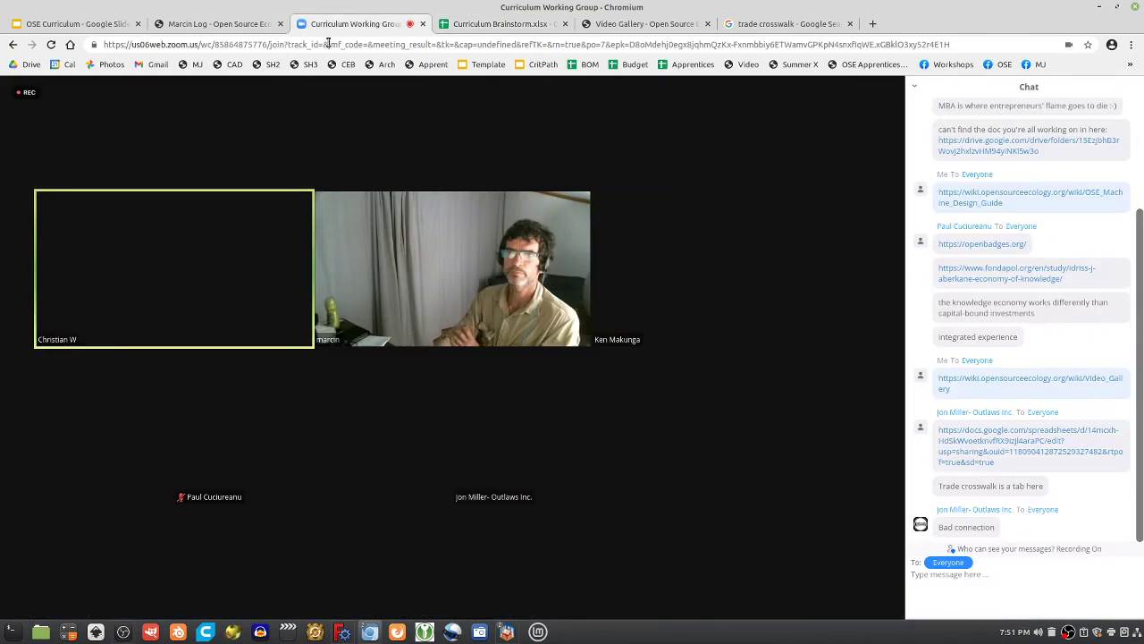
pyautogui.click(338, 24)
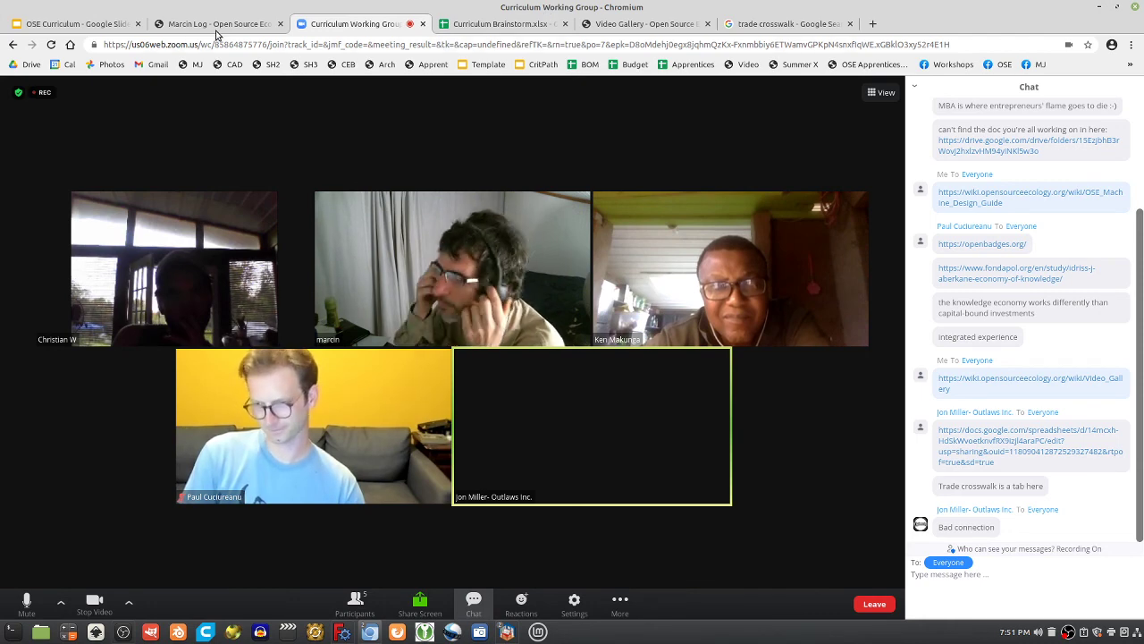
# Return to the Curriculum Brainstorm spreadsheet and dismiss the notice about the signed-in account
pyautogui.click(623, 25)
pyautogui.click(501, 24)
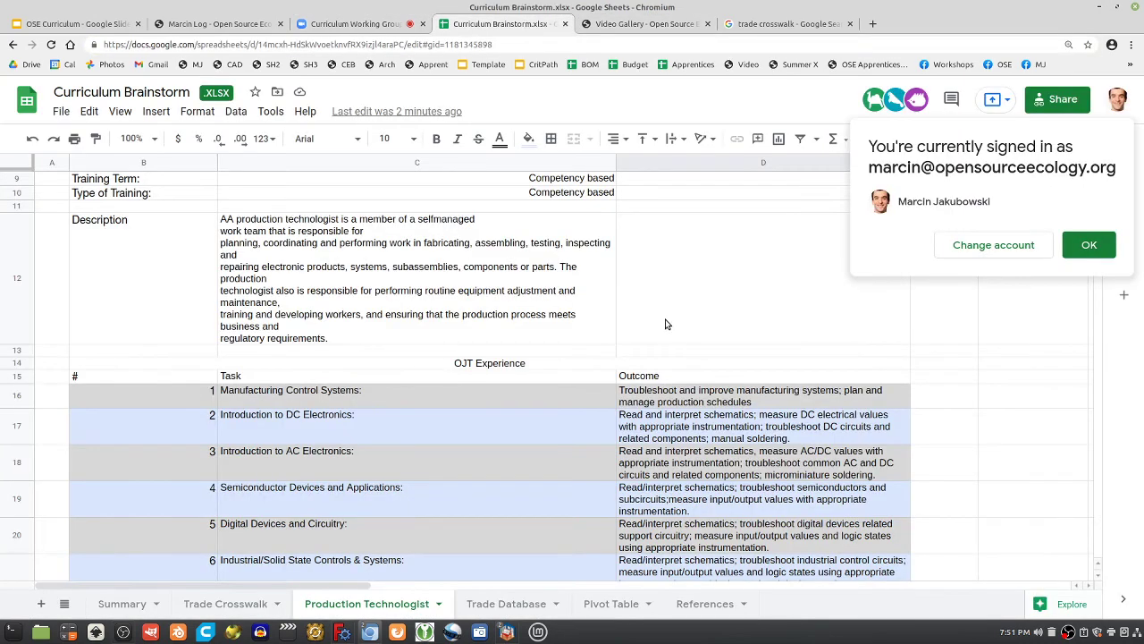
pyautogui.scroll(-20, 666, 325)
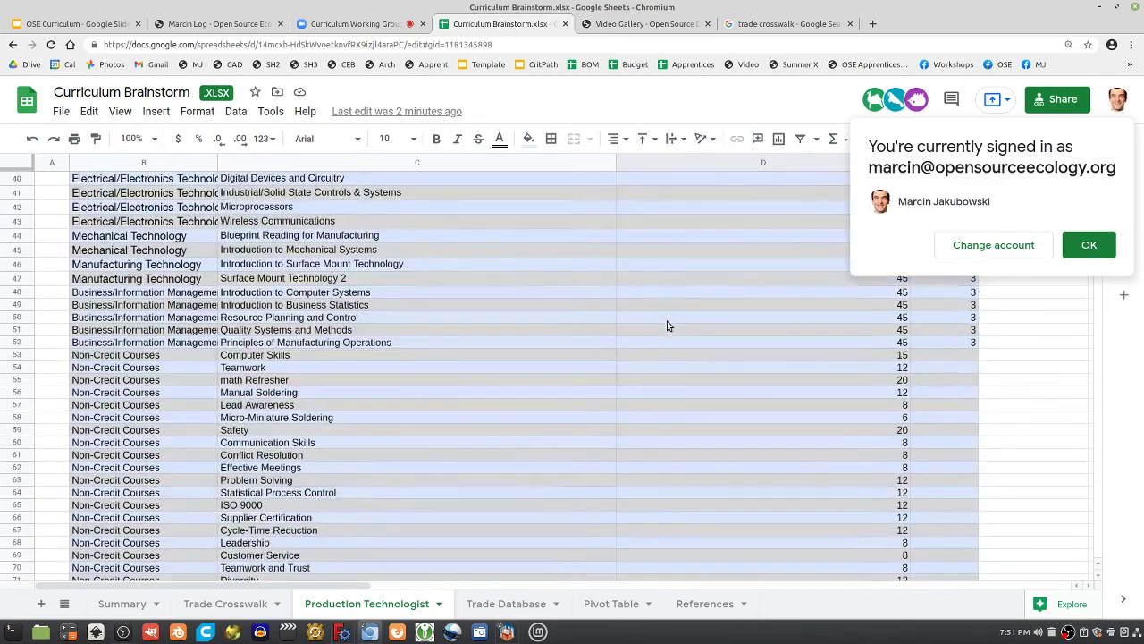
pyautogui.scroll(-4, 667, 324)
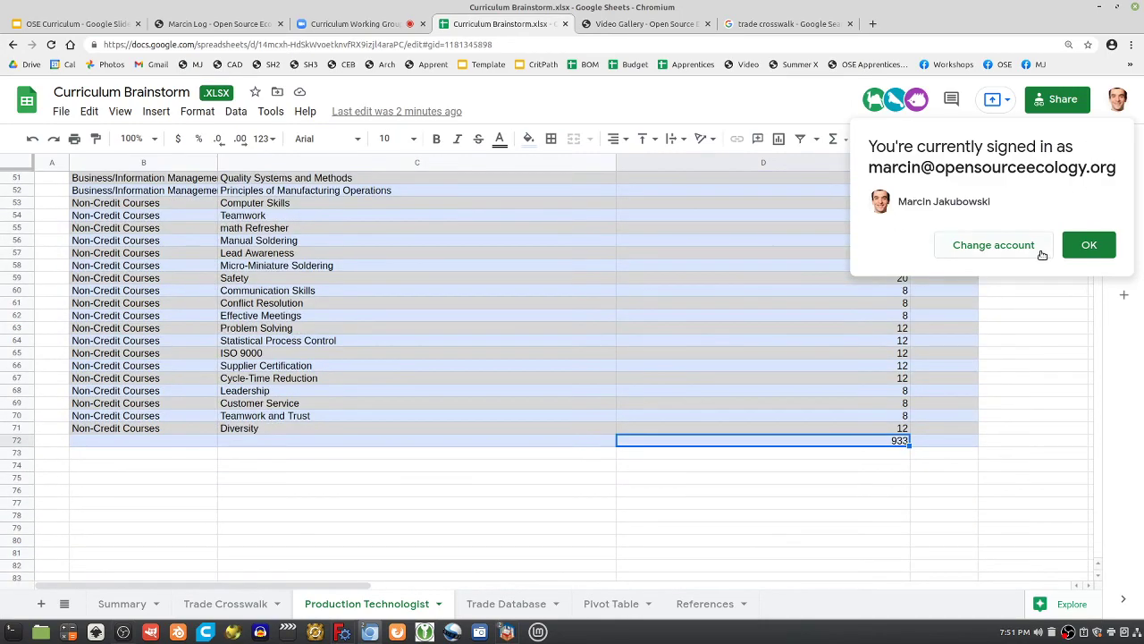
pyautogui.click(1078, 245)
# Examine the Production Technologist sheet from the description and OJT tasks down to the Clock Hours total in D72
pyautogui.scroll(15, 996, 419)
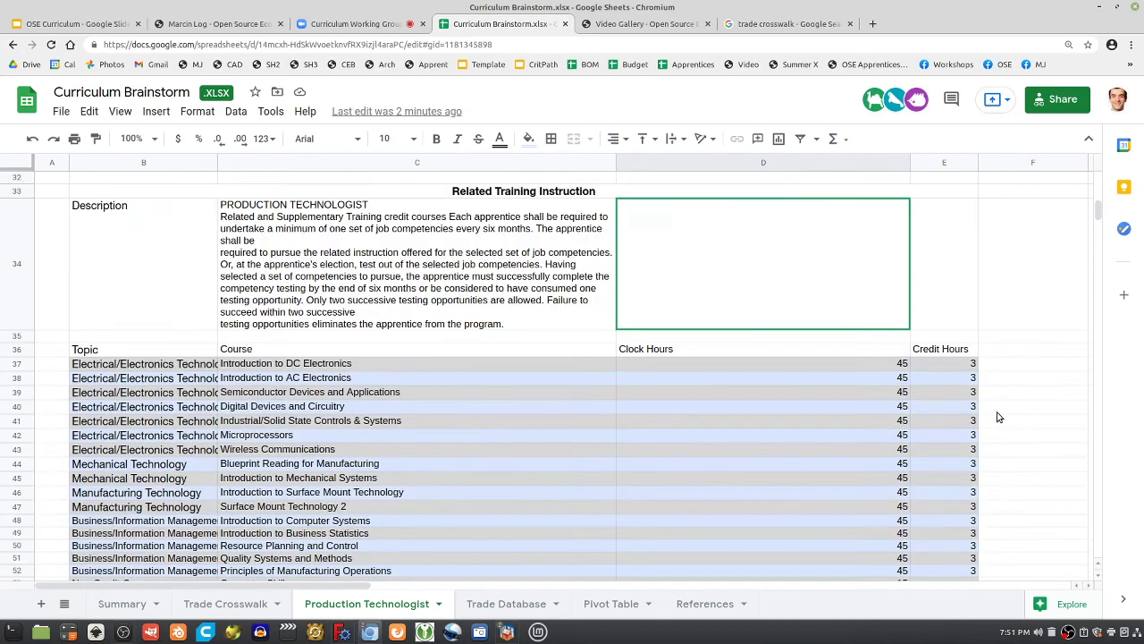
pyautogui.scroll(5, 833, 411)
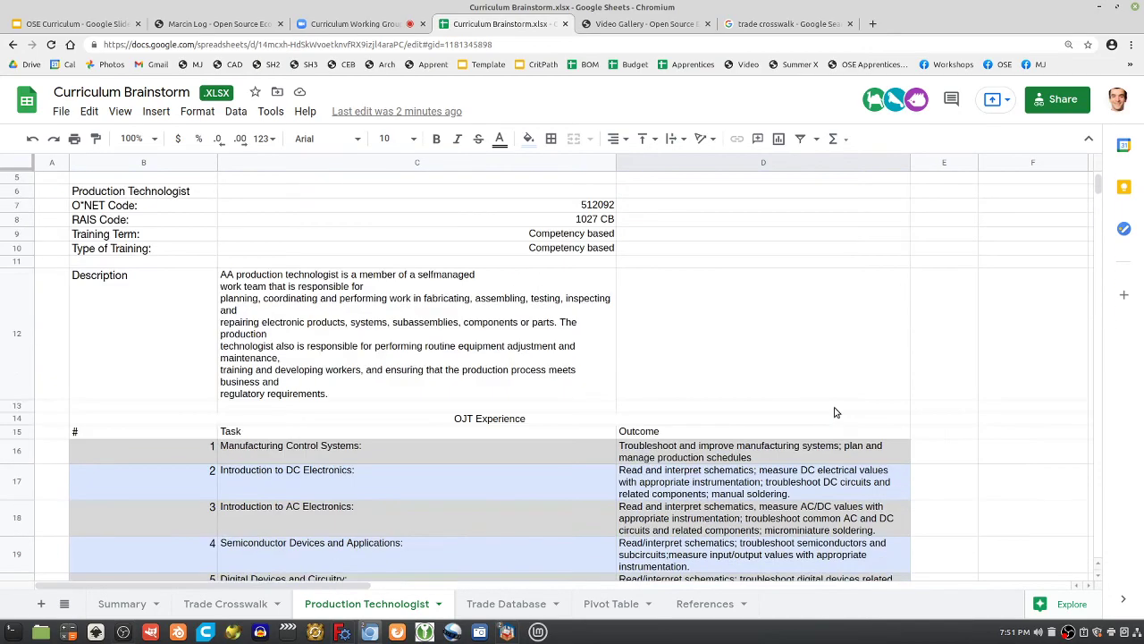
pyautogui.scroll(-15, 834, 411)
pyautogui.scroll(-3, 833, 412)
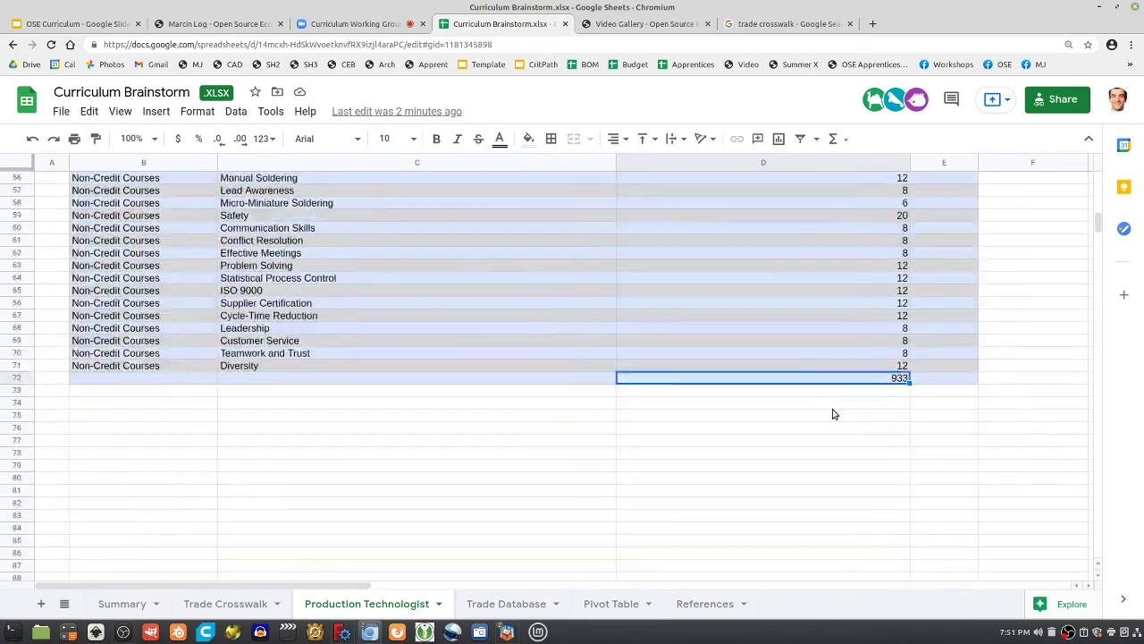
pyautogui.scroll(6, 834, 411)
pyautogui.scroll(-5, 253, 360)
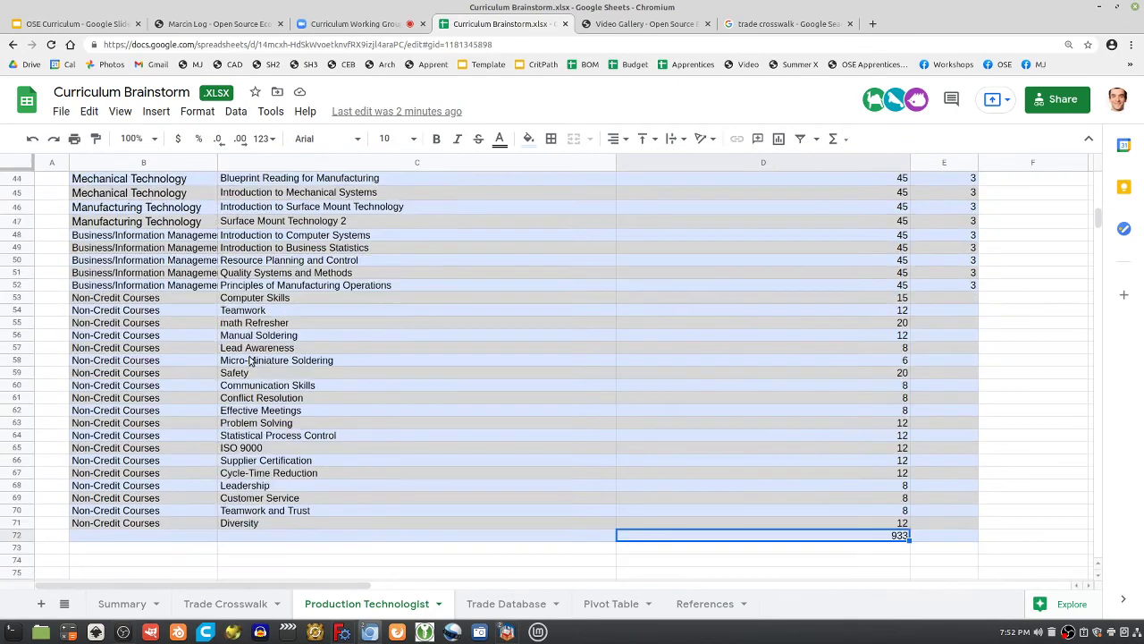
pyautogui.scroll(10, 254, 361)
pyautogui.scroll(5, 254, 361)
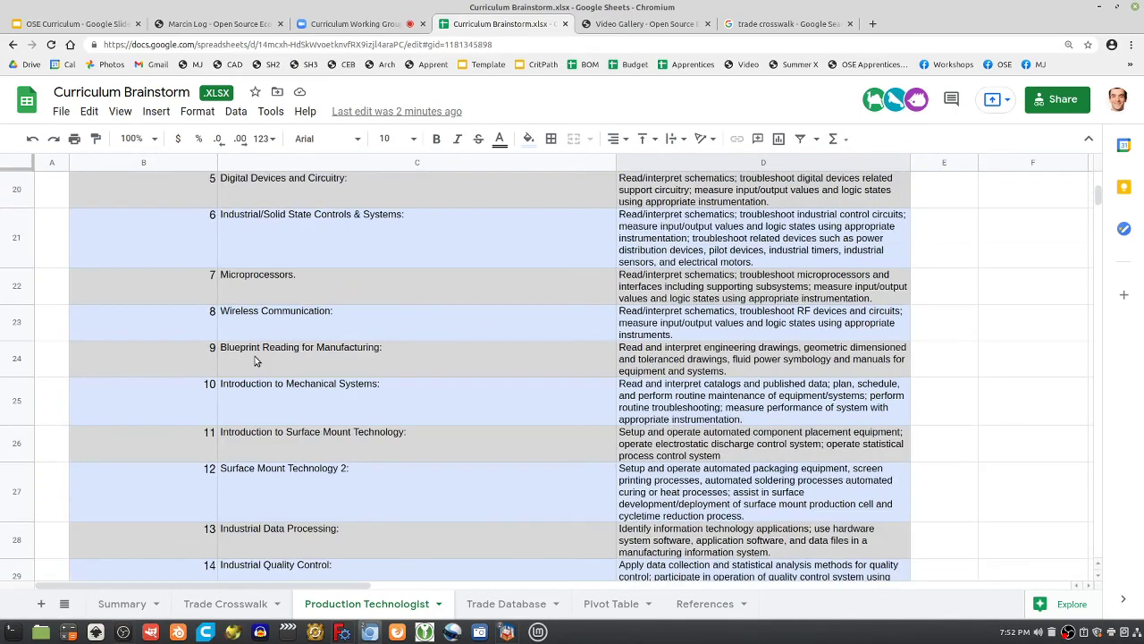
pyautogui.scroll(3, 260, 354)
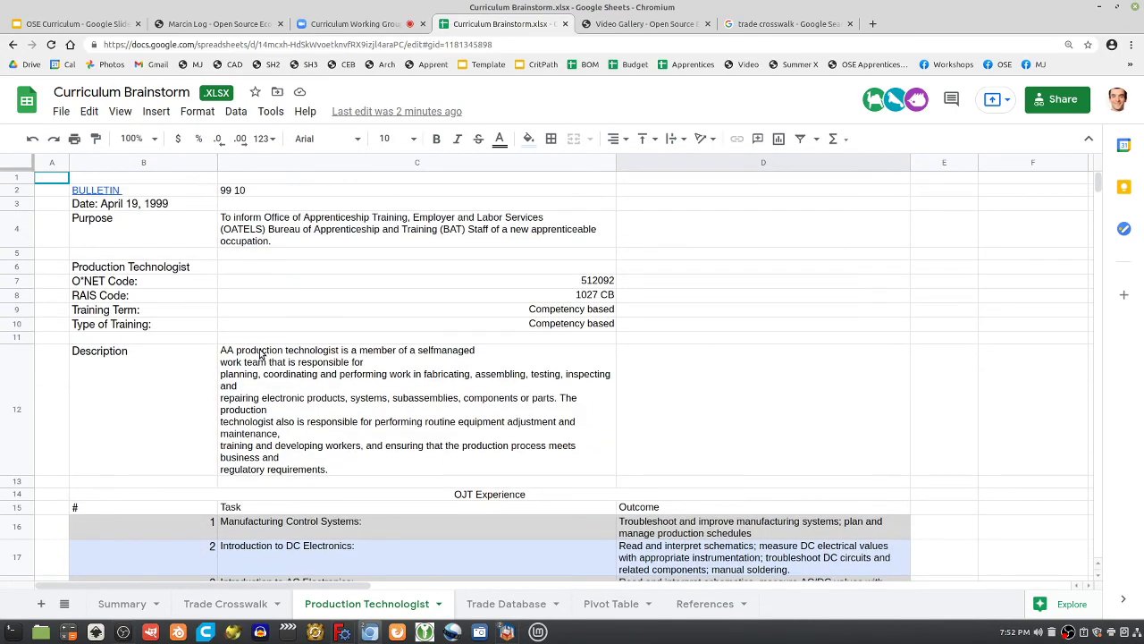
# Check the bulletin date and occupation title in B3 and B6, and compare the OJT tasks with the related training courses
pyautogui.click(134, 204)
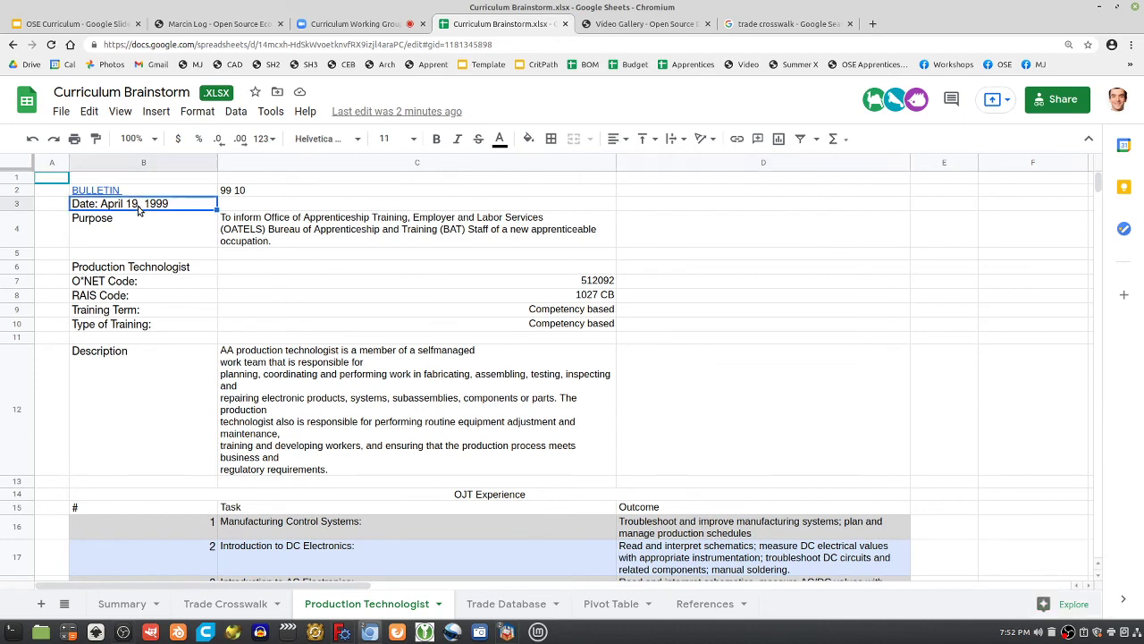
pyautogui.click(145, 274)
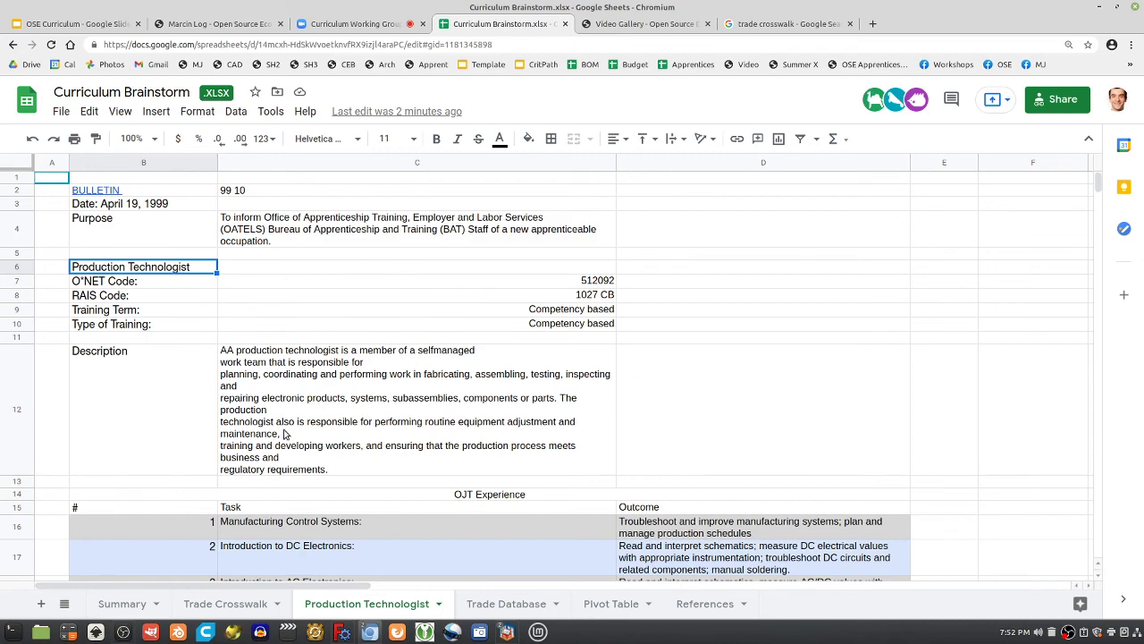
pyautogui.scroll(-15, 320, 456)
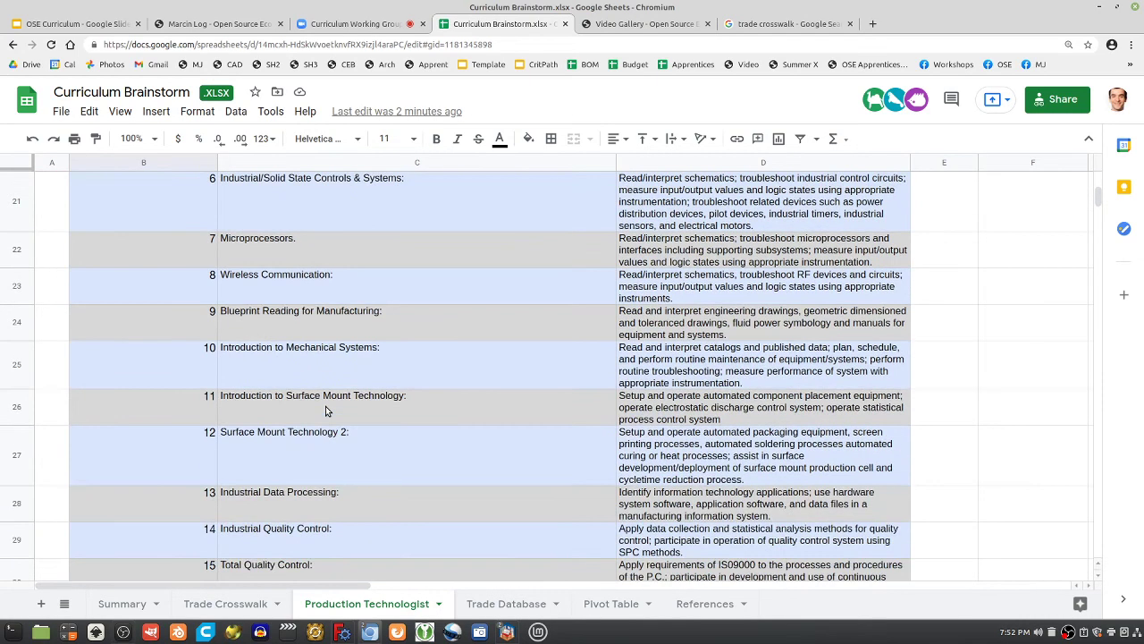
pyautogui.scroll(-8, 326, 411)
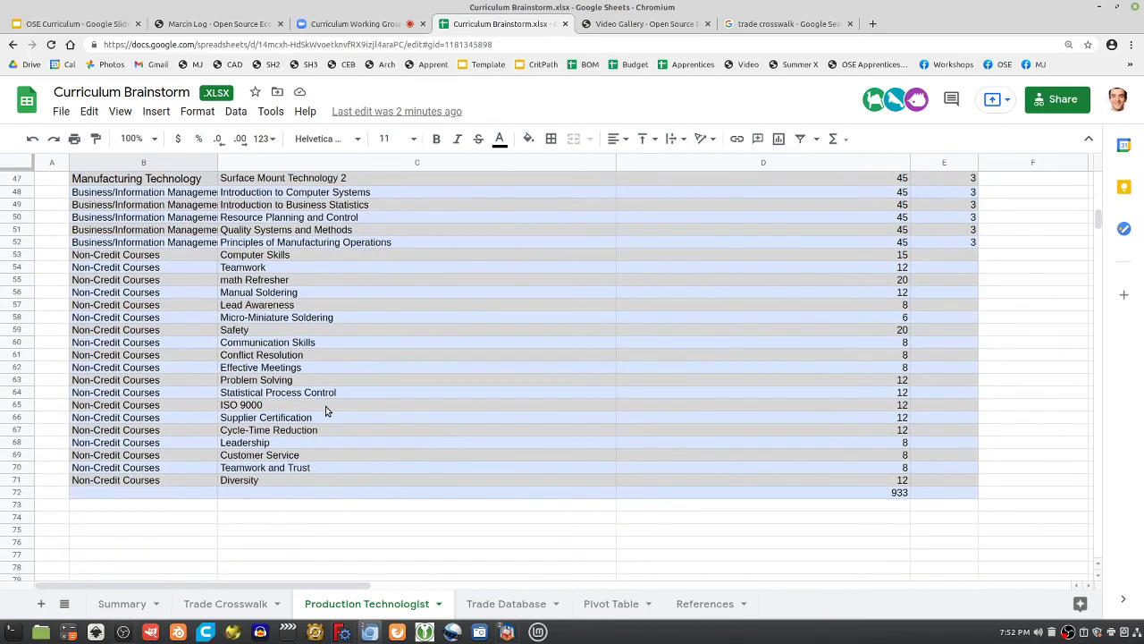
pyautogui.scroll(10, 326, 411)
pyautogui.scroll(3, 326, 411)
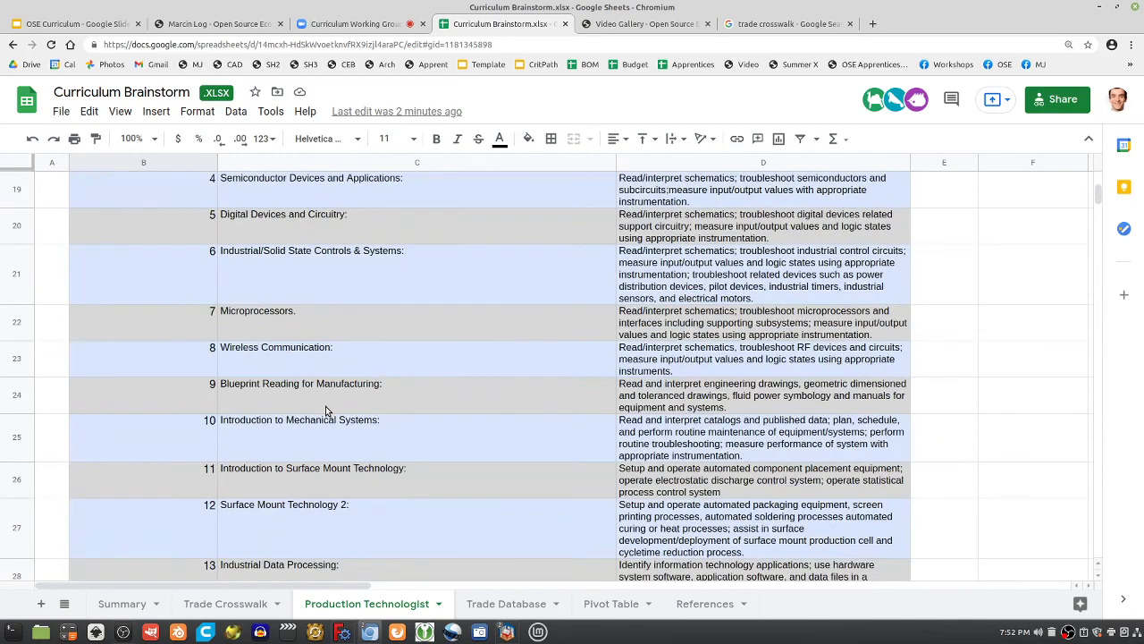
# Examine the credit and Non-Credit Courses under Related Training Instruction and the Outcome column of the OJT Experience table
pyautogui.scroll(-8, 324, 411)
pyautogui.click(285, 424)
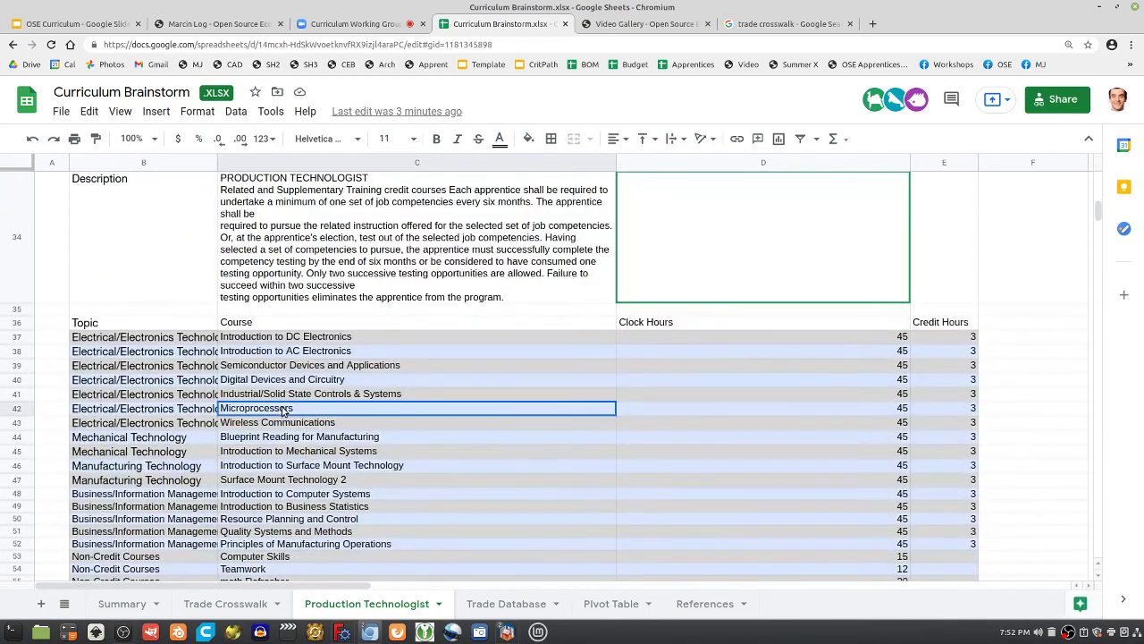
pyautogui.scroll(-5, 255, 483)
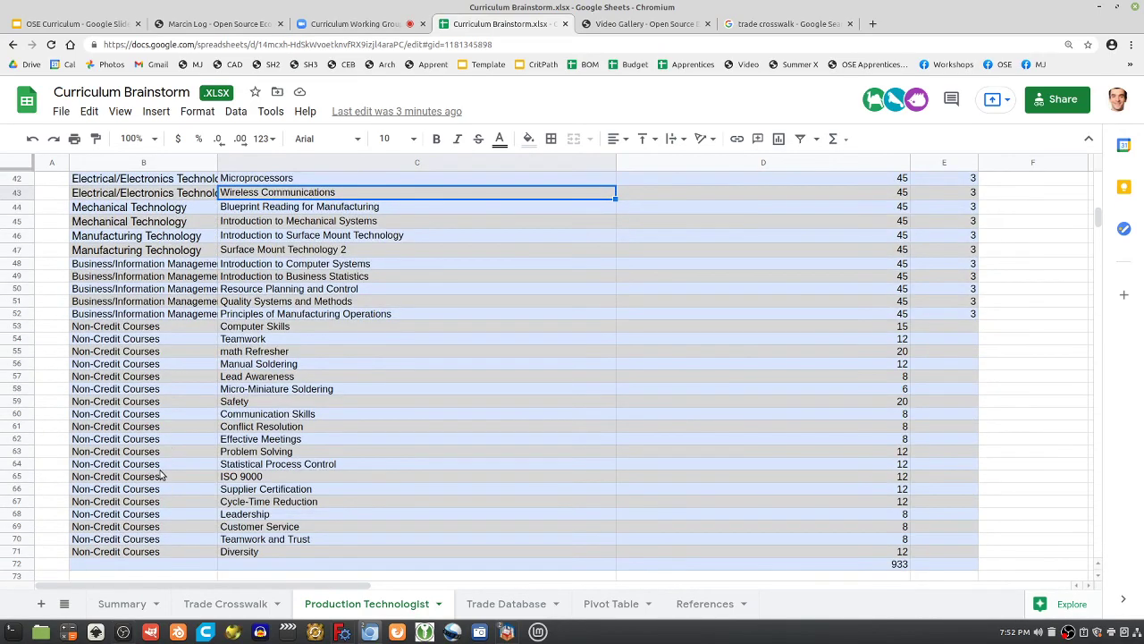
pyautogui.click(160, 468)
pyautogui.click(153, 501)
pyautogui.scroll(-5, 403, 472)
pyautogui.scroll(10, 406, 471)
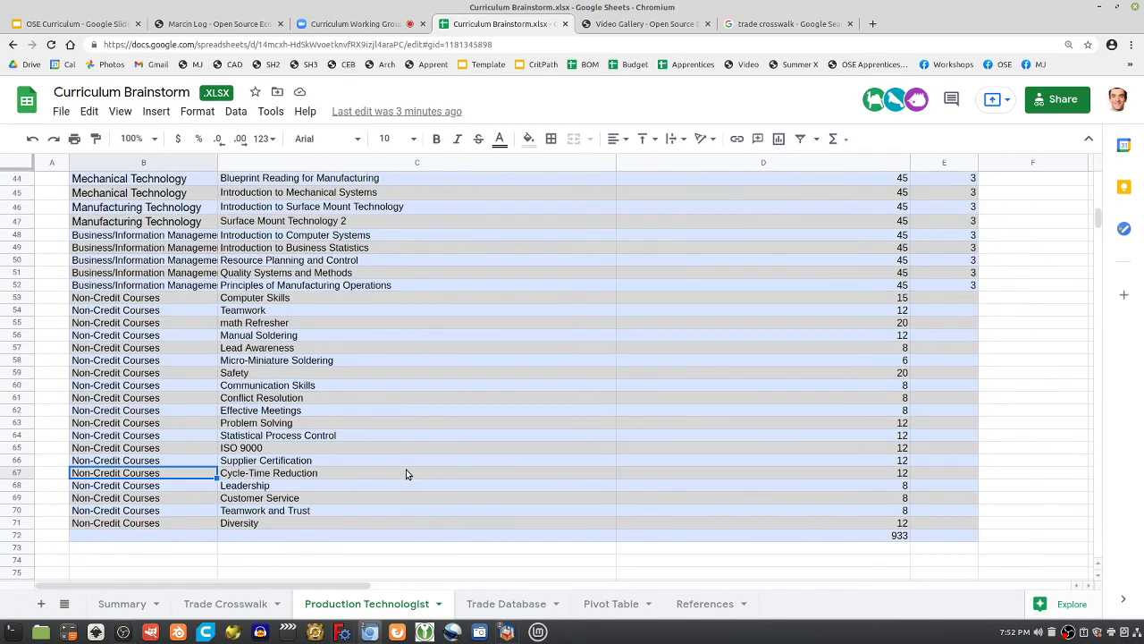
pyautogui.scroll(5, 406, 473)
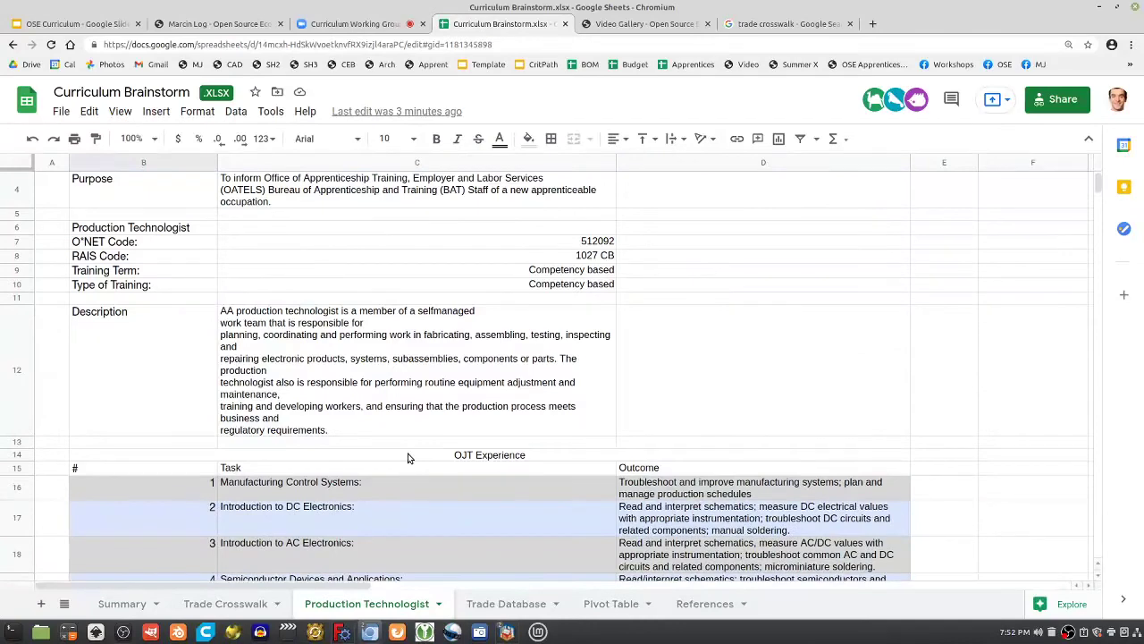
pyautogui.click(696, 474)
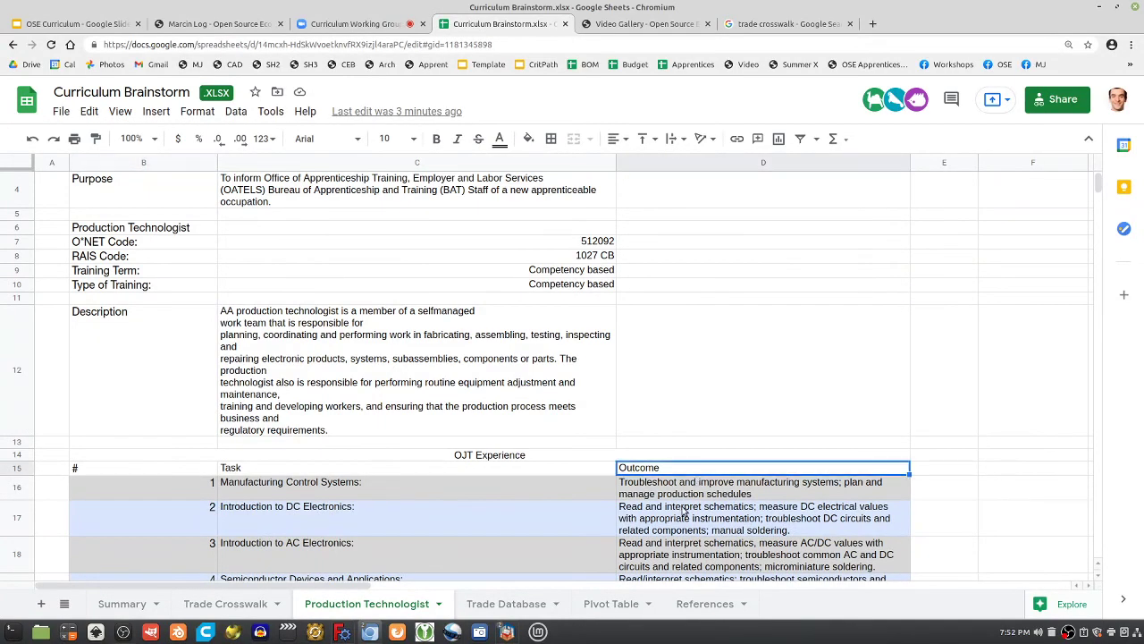
# Open the Trade Database sheet and examine the Carpentry classes, down to the foundation formwork outcome in row 26
pyautogui.click(524, 603)
pyautogui.scroll(-3, 591, 552)
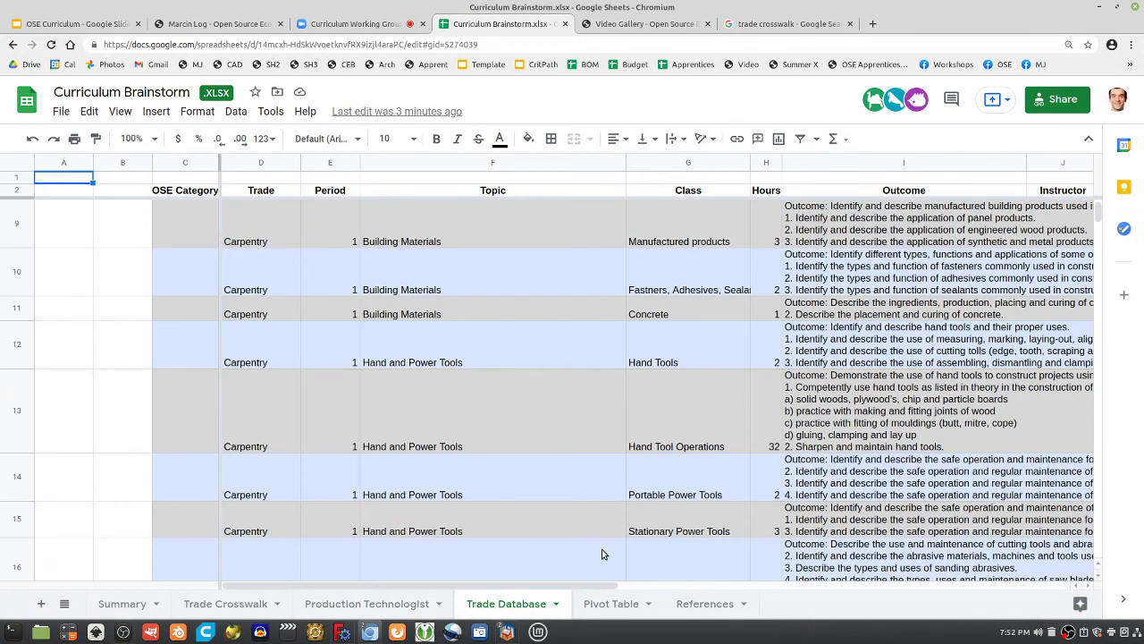
pyautogui.scroll(-2, 601, 556)
pyautogui.scroll(-5, 710, 438)
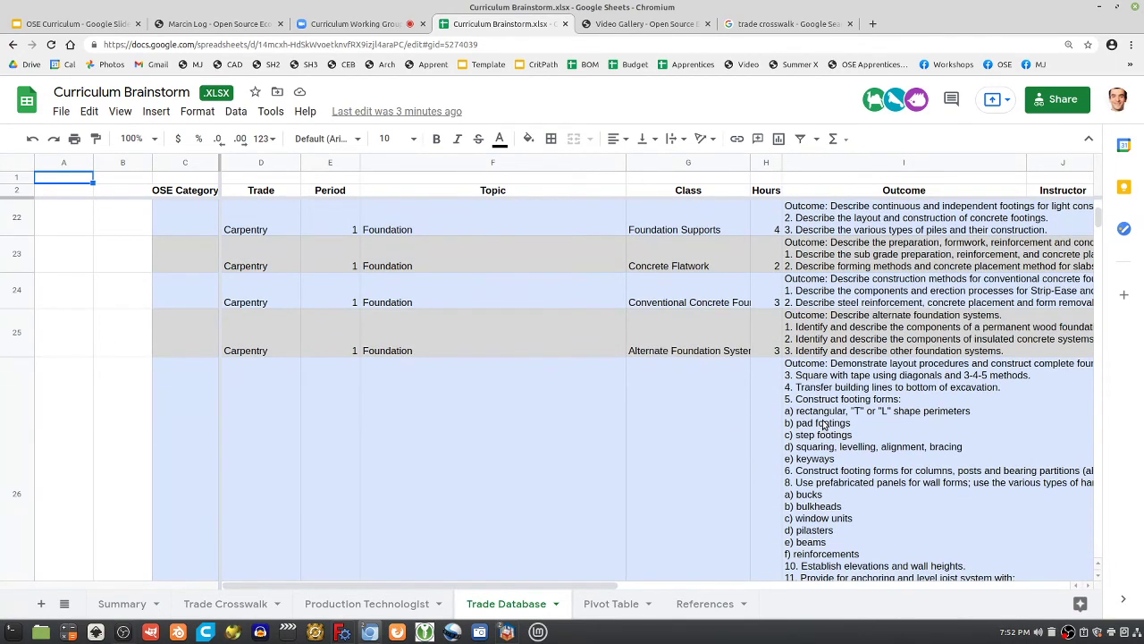
pyautogui.click(817, 447)
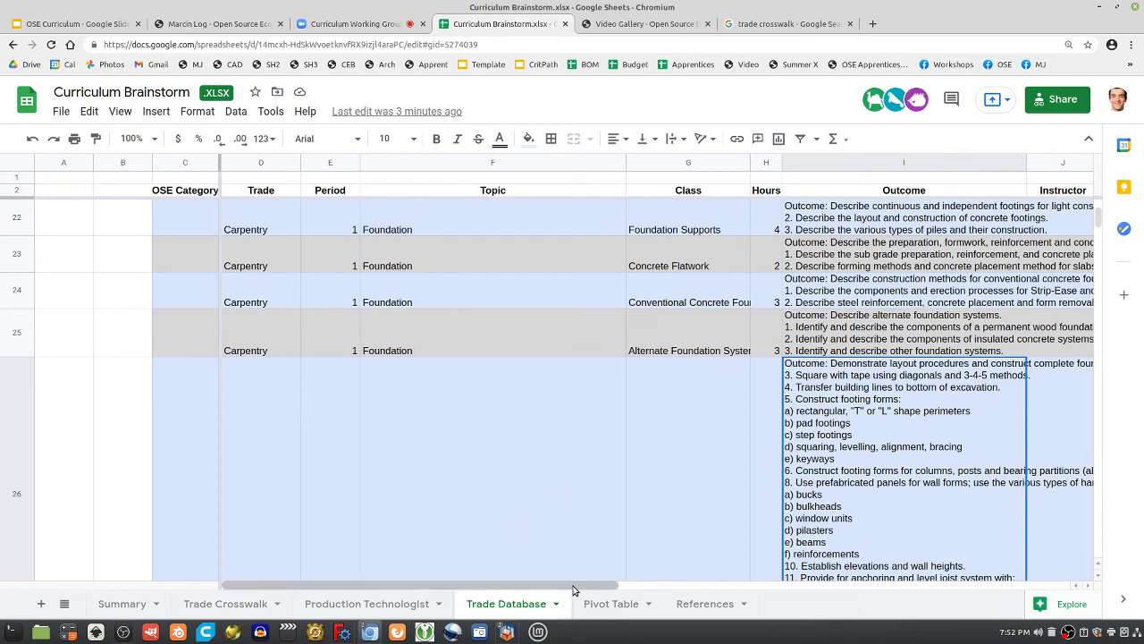
# Narrow the Topic, OSE Category and Trade columns of the Trade Database so more columns fit in view
pyautogui.moveTo(572, 583); pyautogui.dragTo(581, 549)
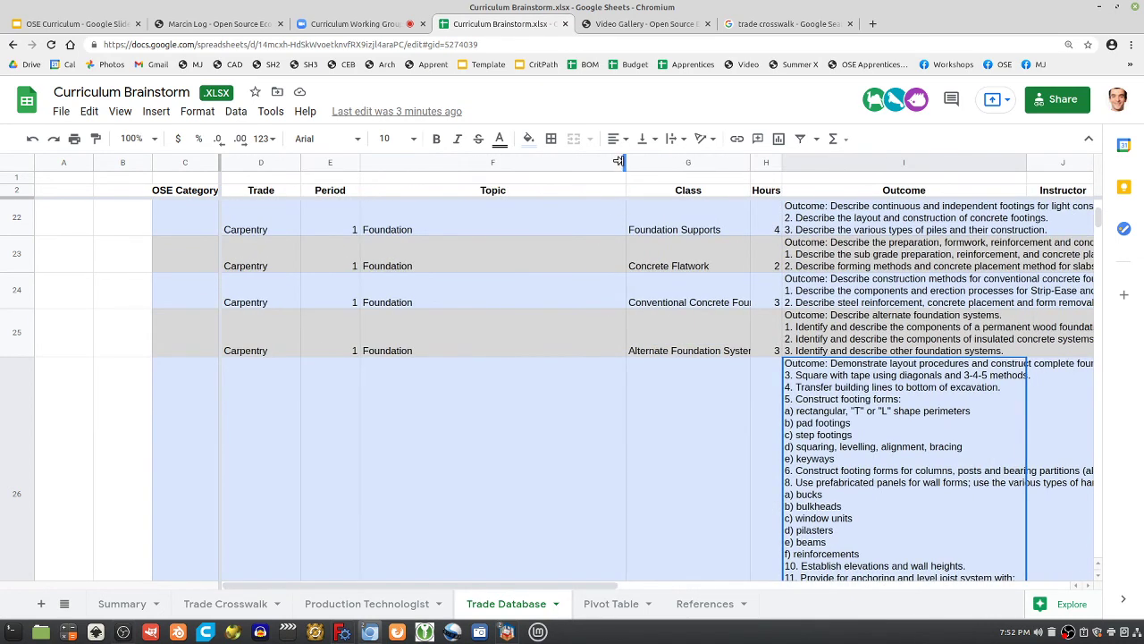
pyautogui.moveTo(619, 161); pyautogui.dragTo(428, 163)
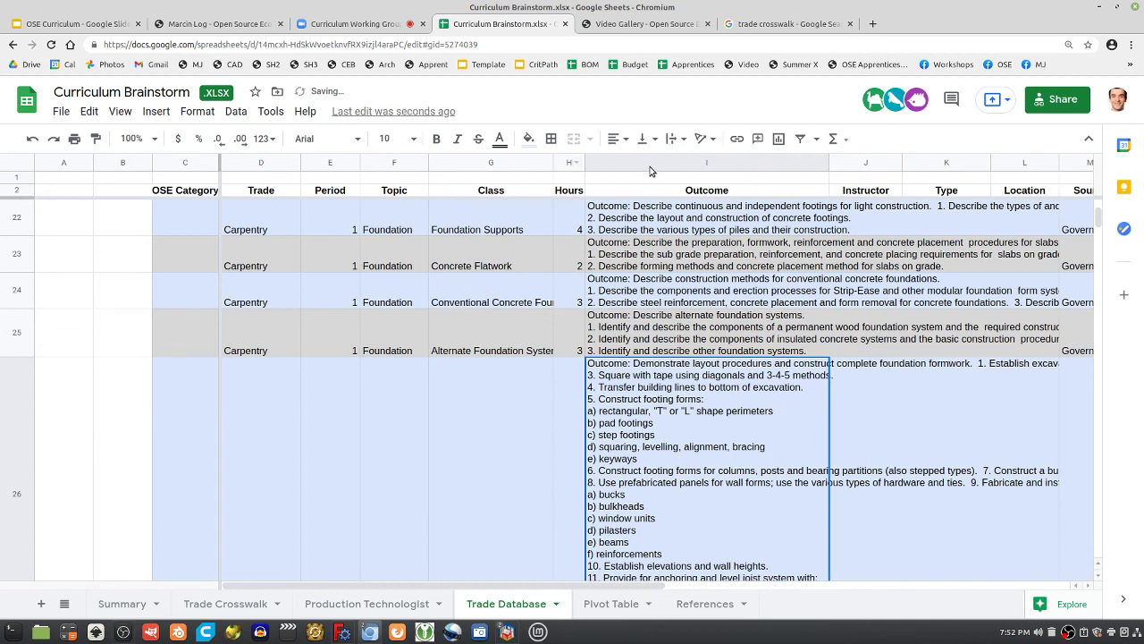
pyautogui.moveTo(212, 163); pyautogui.dragTo(192, 164)
pyautogui.moveTo(276, 162); pyautogui.dragTo(242, 164)
# Examine further Carpentry entries in the Trade Database, from estimating and blueprint reading through frame structures
pyautogui.scroll(-1, 486, 305)
pyautogui.scroll(-10, 486, 305)
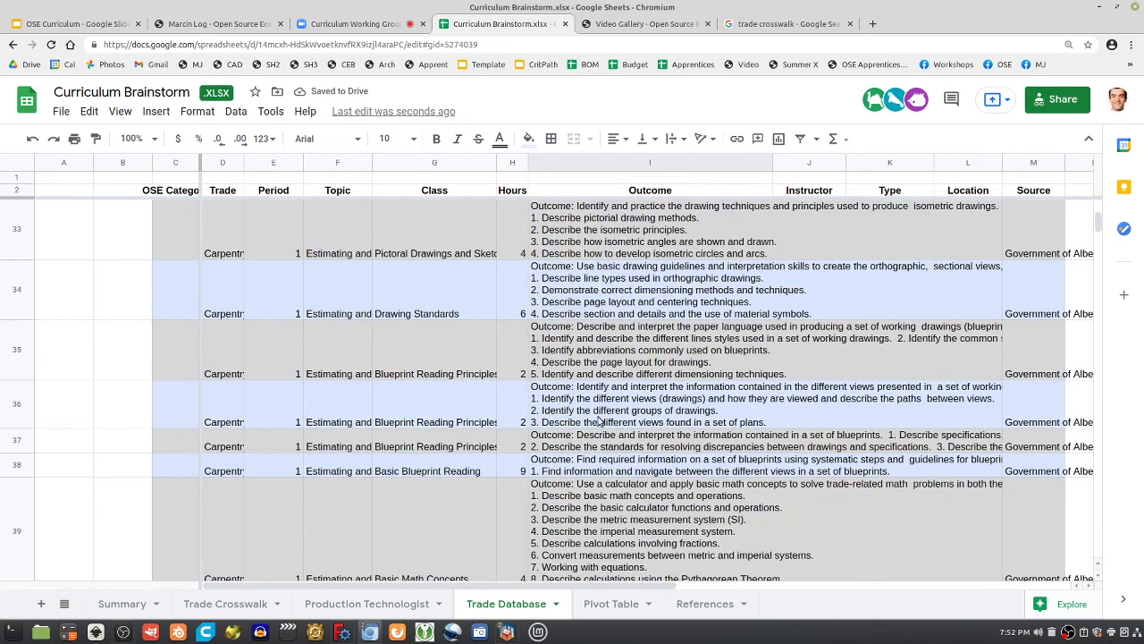
pyautogui.scroll(-12, 598, 419)
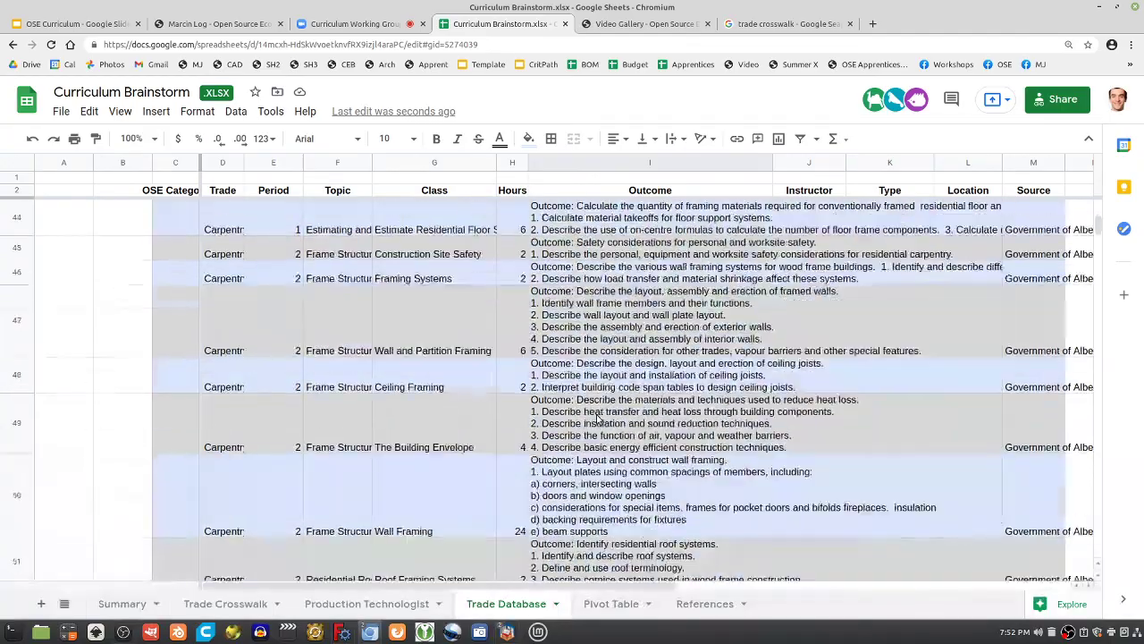
# Examine the Carpentry entries up to period 4 in the Trade Database, and the Related Training Instruction courses on the Production Technologist sheet
pyautogui.scroll(-20, 598, 419)
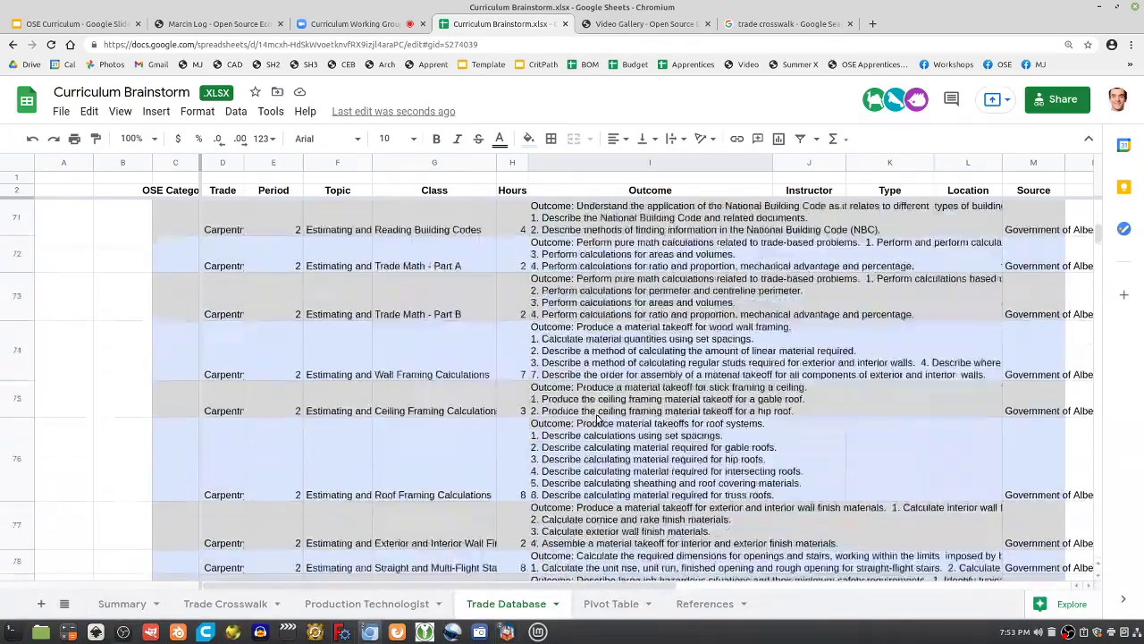
pyautogui.scroll(-20, 598, 419)
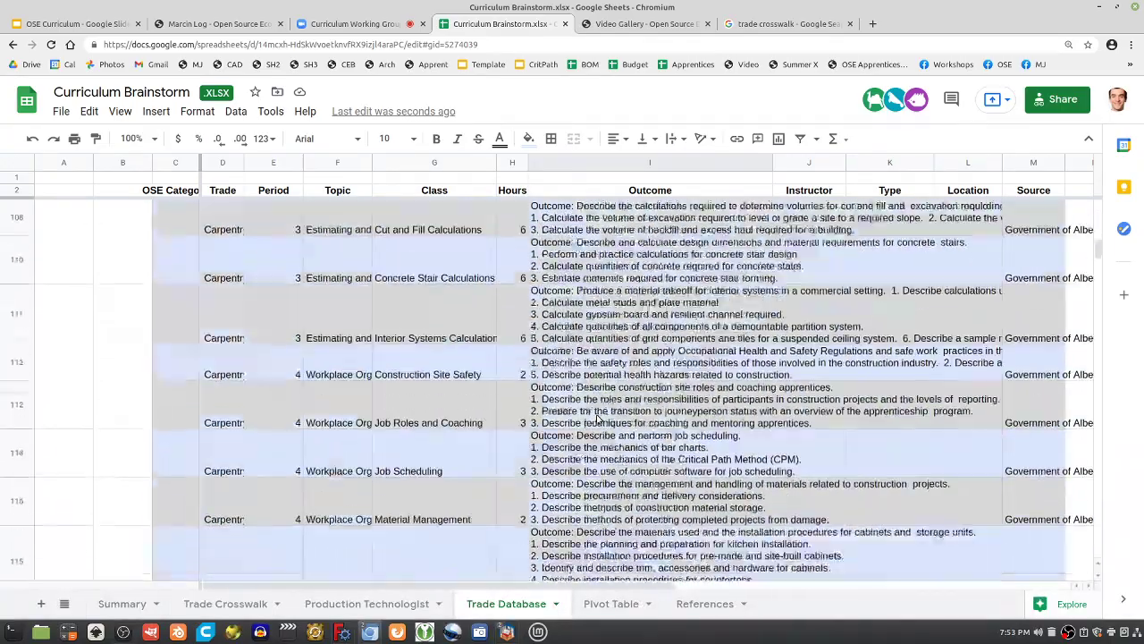
pyautogui.click(404, 594)
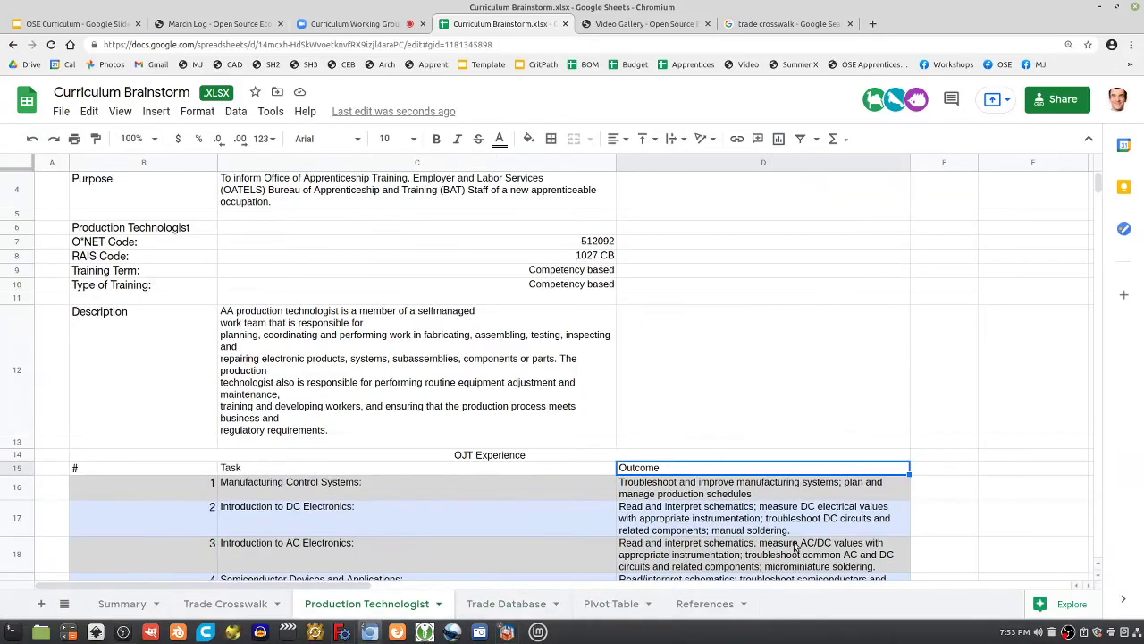
pyautogui.scroll(-10, 793, 547)
pyautogui.scroll(-8, 784, 549)
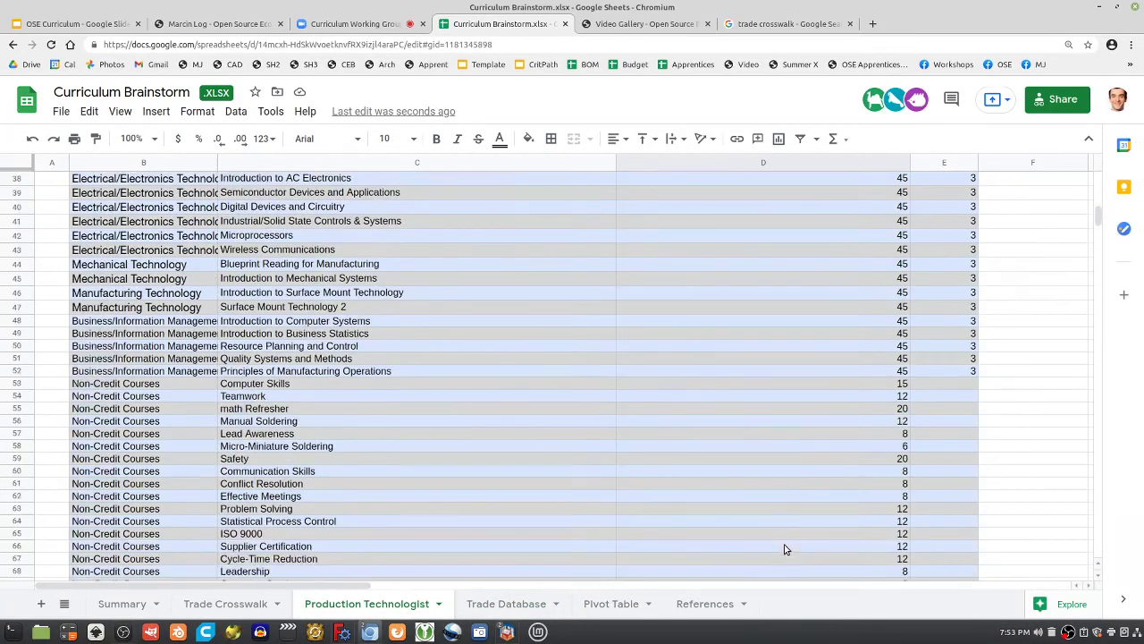
pyautogui.scroll(5, 793, 484)
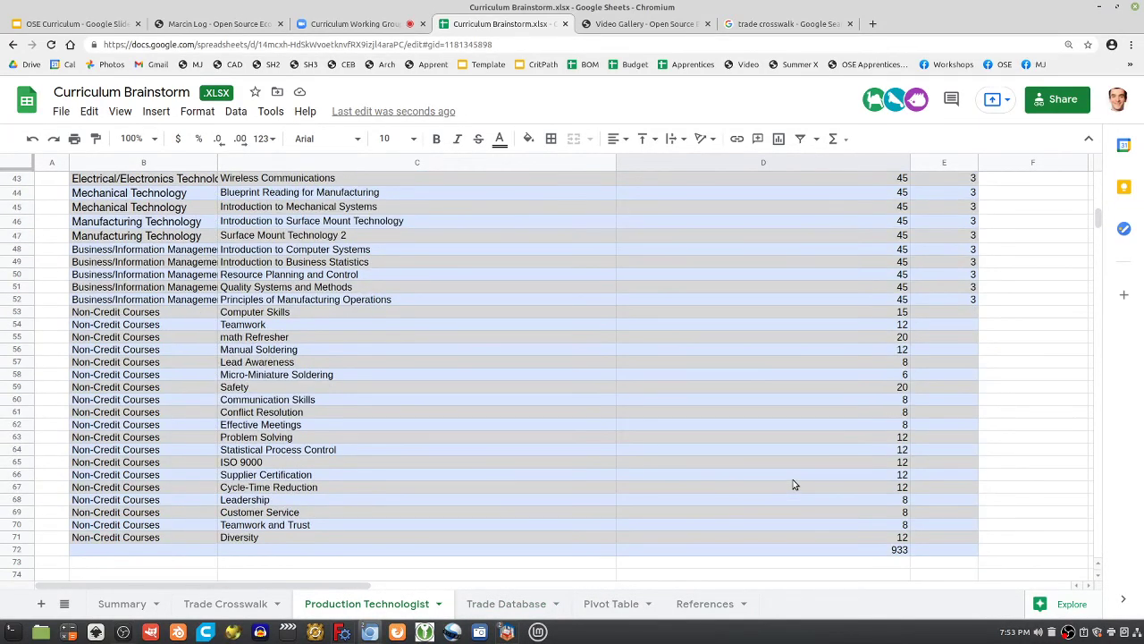
pyautogui.scroll(2, 792, 482)
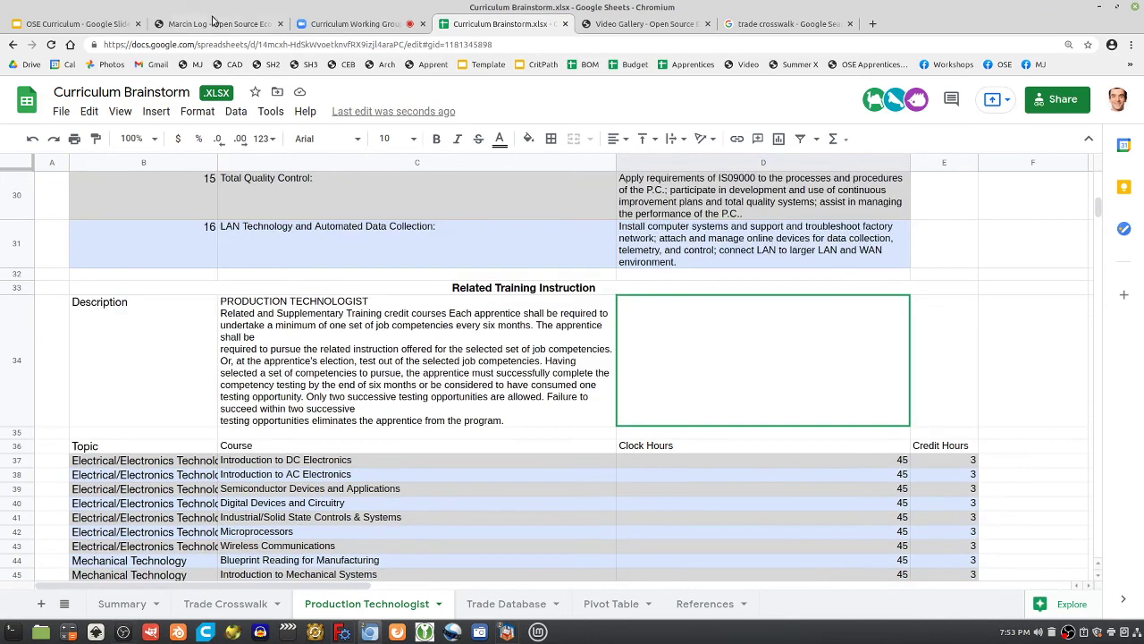
pyautogui.scroll(2, 597, 332)
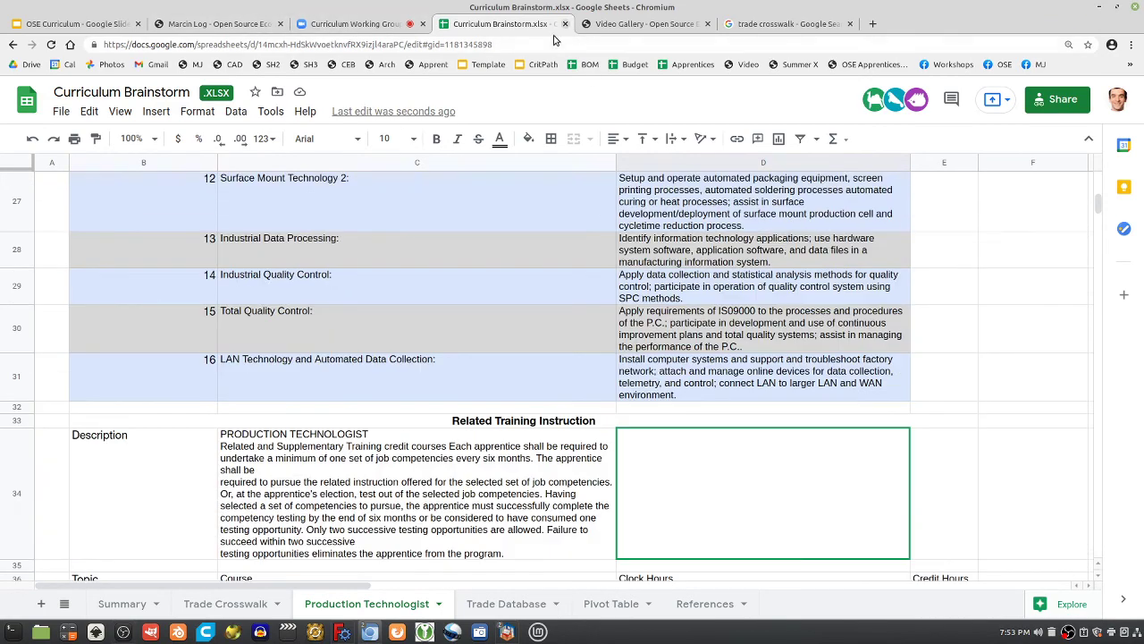
# Close the Video Gallery and trade crosswalk search pages from the Curriculum Working Group meeting, and return to the Curriculum Brainstorm spreadsheet
pyautogui.click(376, 28)
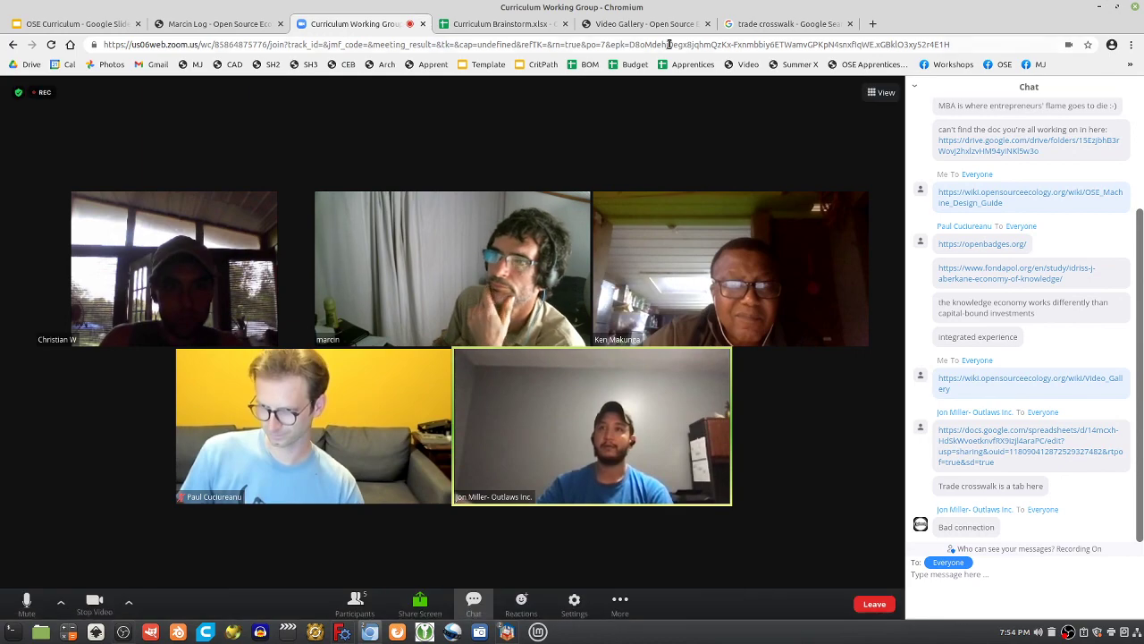
pyautogui.click(706, 24)
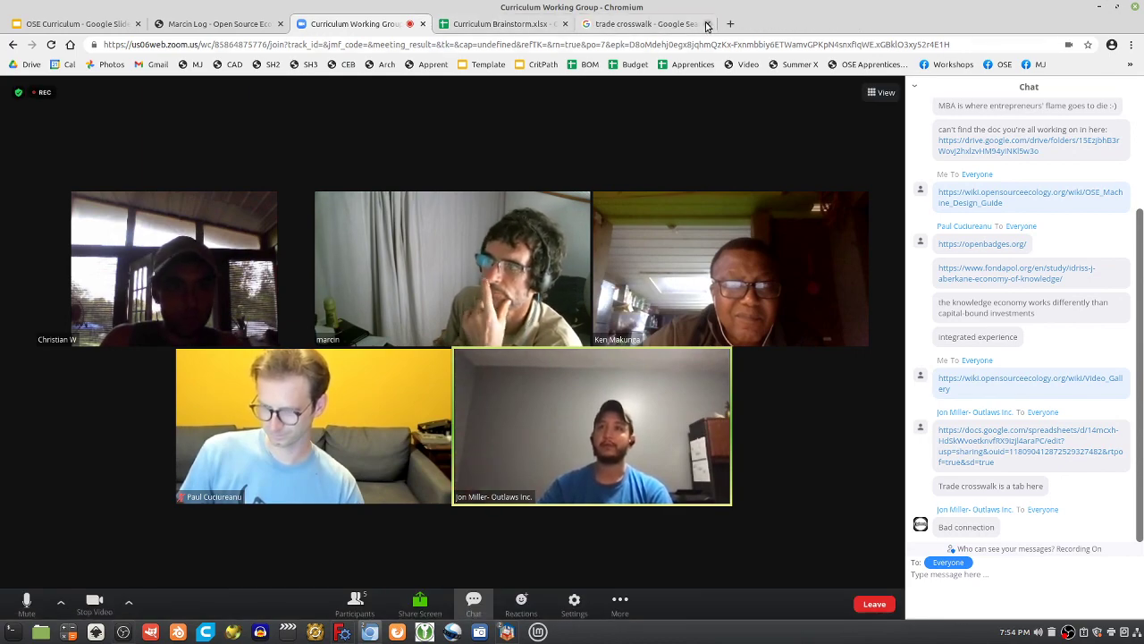
pyautogui.click(706, 24)
pyautogui.click(501, 23)
# Examine the OJT Experience tasks and outcomes alongside the Related Training Instruction courses on the Production Technologist sheet
pyautogui.scroll(-10, 597, 342)
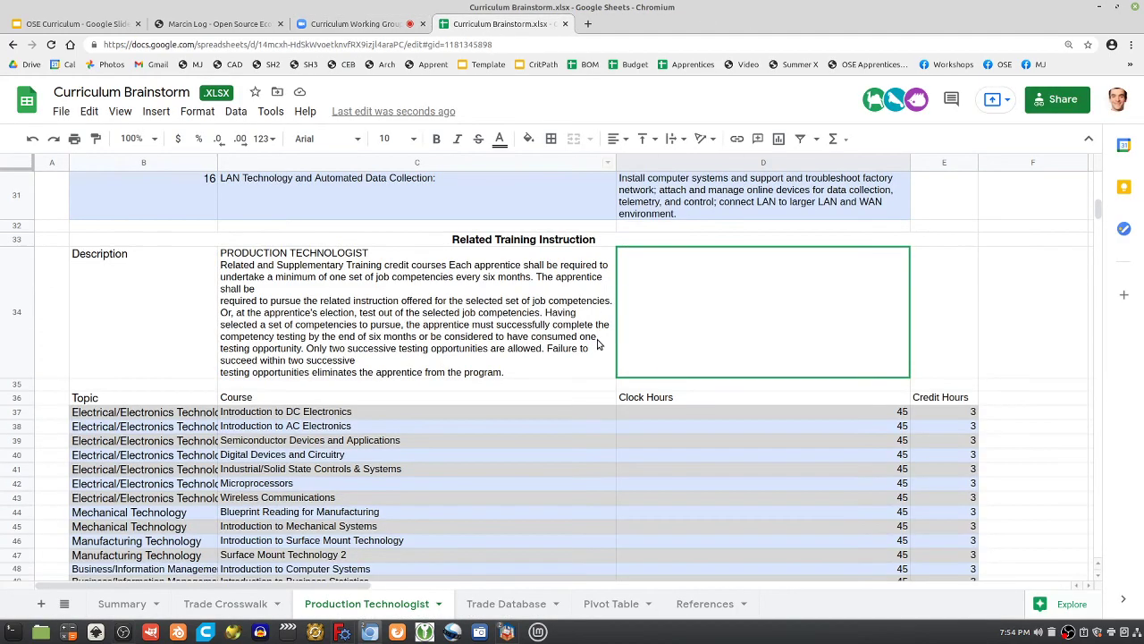
pyautogui.scroll(15, 598, 344)
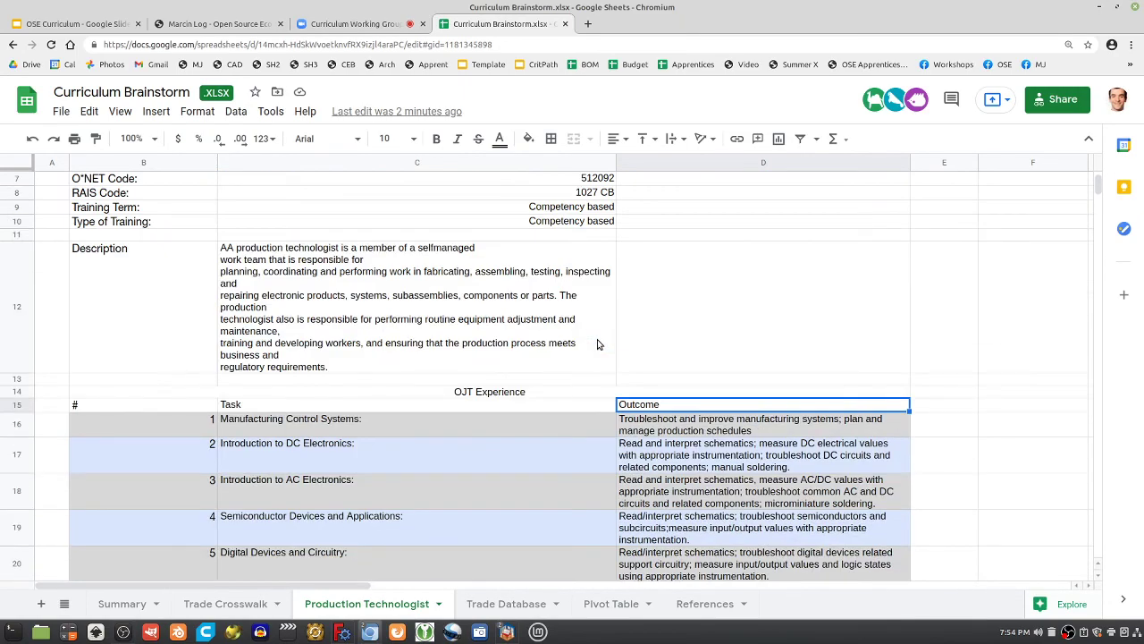
pyautogui.scroll(-3, 598, 343)
pyautogui.scroll(2, 598, 344)
pyautogui.scroll(-6, 598, 344)
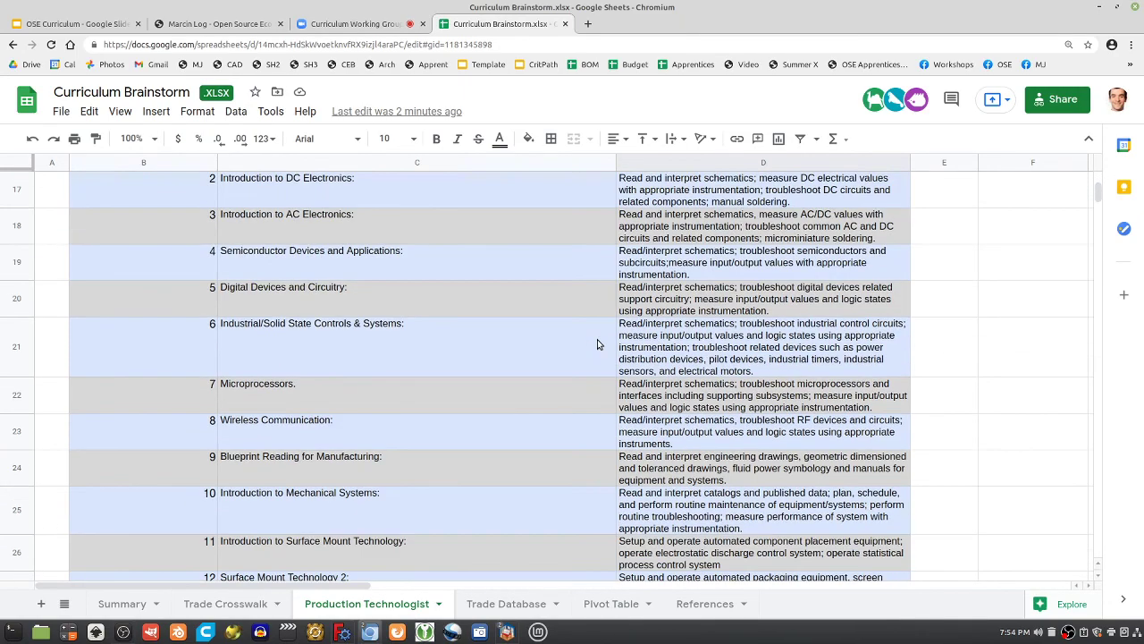
pyautogui.scroll(-10, 597, 344)
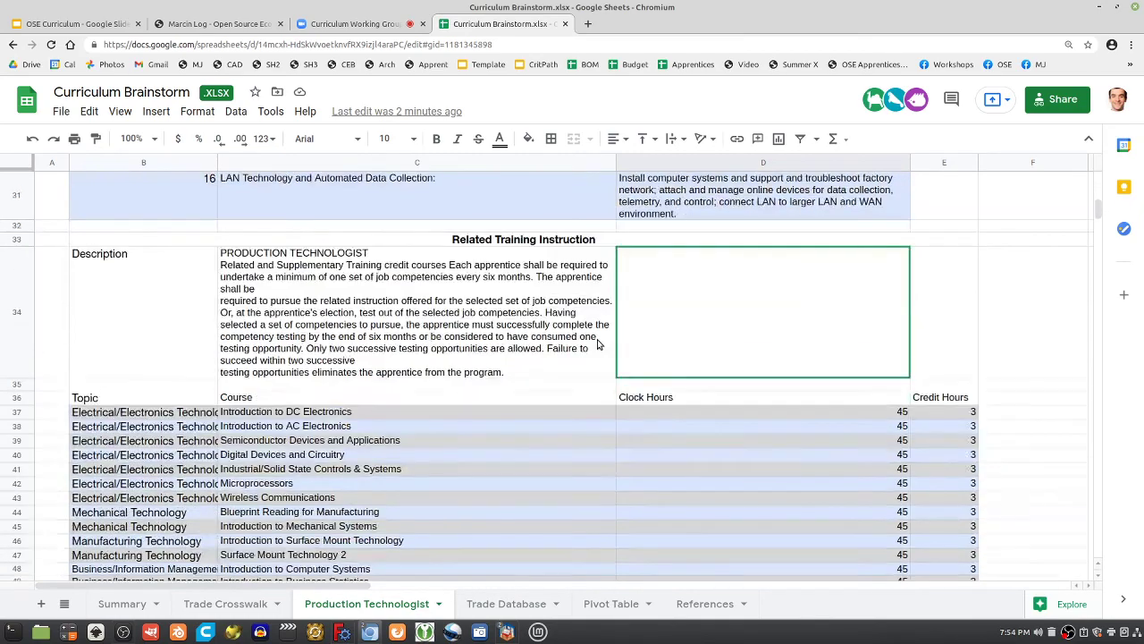
pyautogui.scroll(-3, 597, 343)
pyautogui.scroll(10, 597, 343)
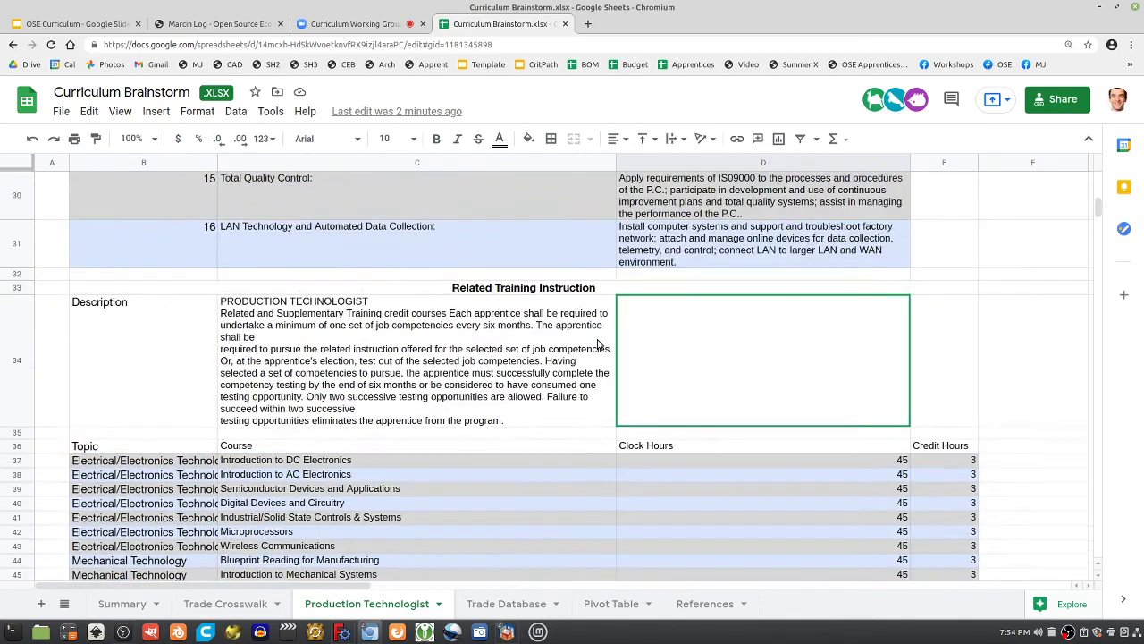
pyautogui.scroll(7, 598, 343)
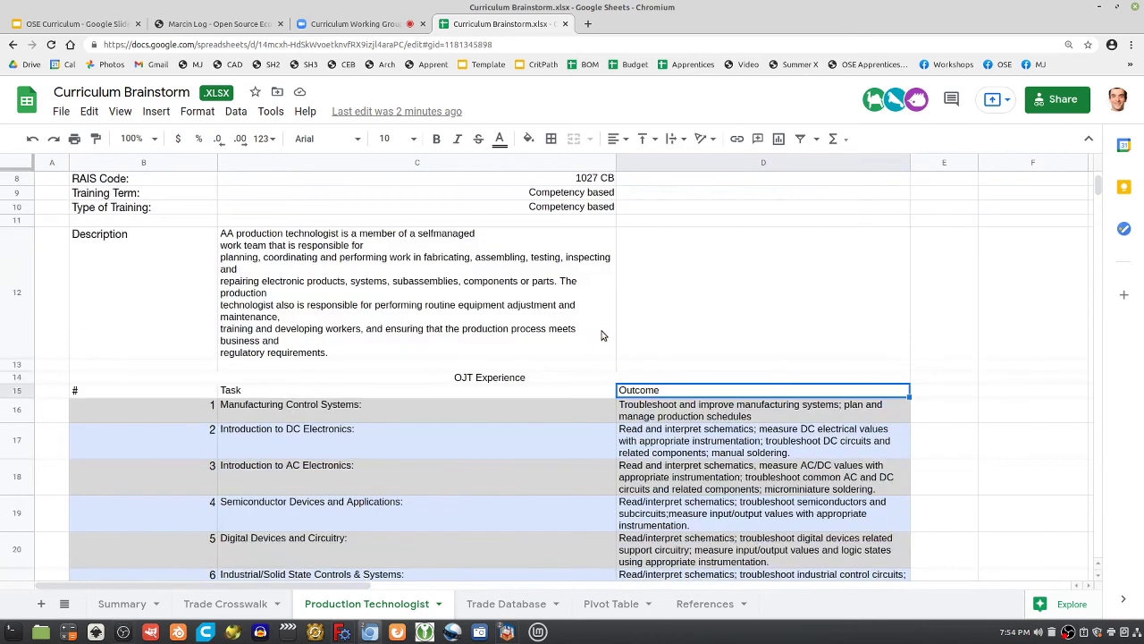
pyautogui.scroll(3, 438, 420)
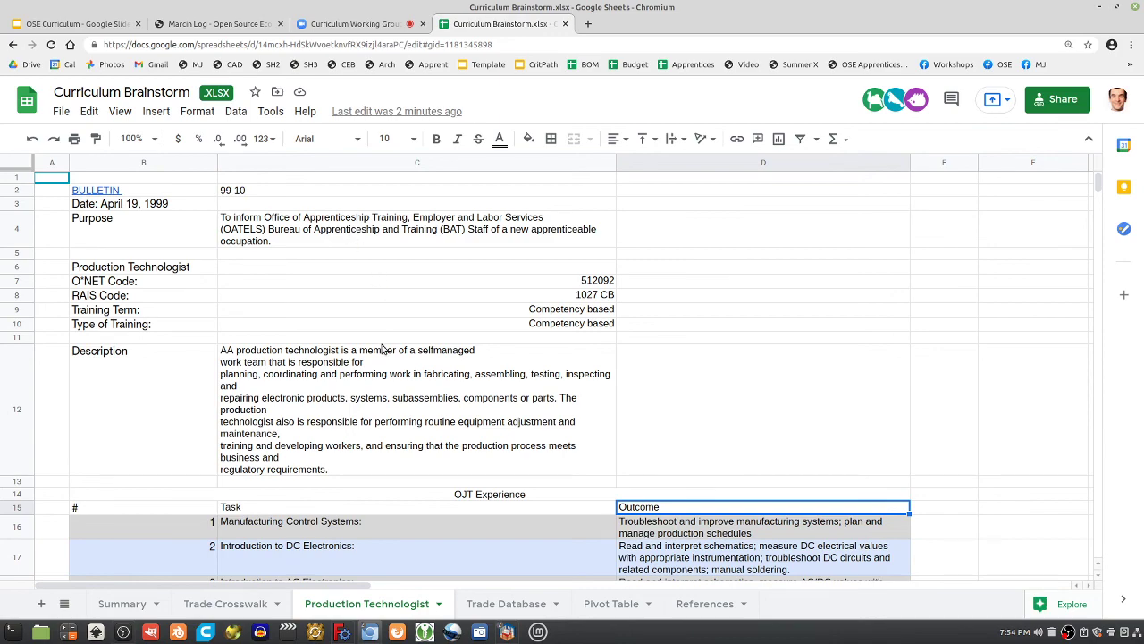
# Examine the Production Technologist sheet from the occupation description down to the Non-Credit Courses, and go back to the Related Training Instruction description
pyautogui.moveTo(382, 347); pyautogui.dragTo(206, 509)
pyautogui.scroll(-10, 445, 408)
pyautogui.moveTo(177, 555); pyautogui.dragTo(179, 555)
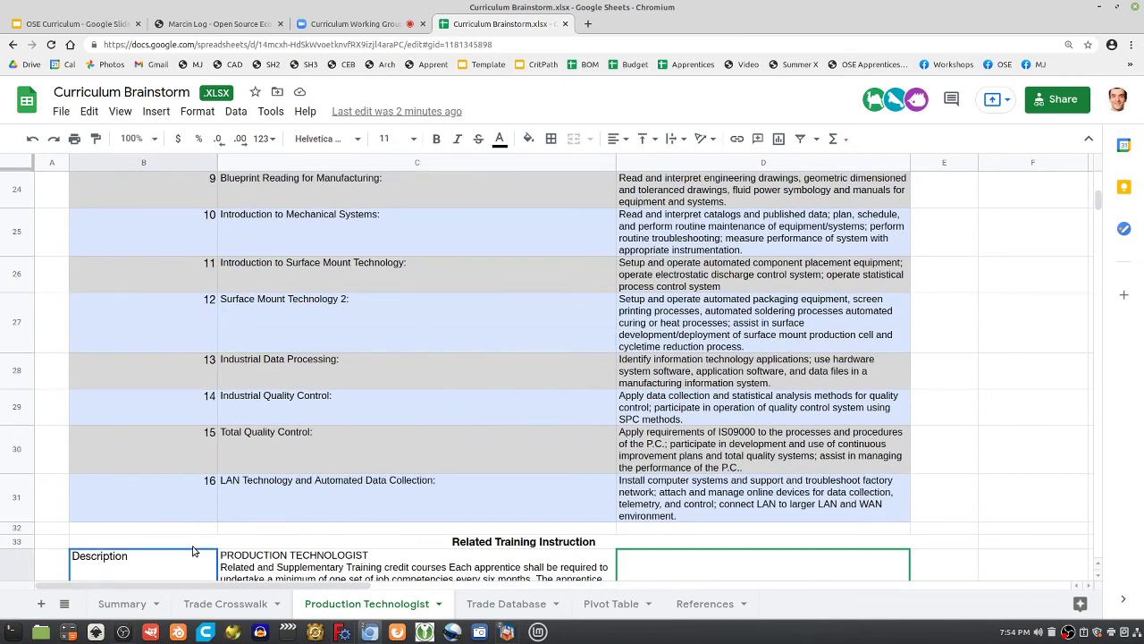
pyautogui.scroll(-5, 202, 544)
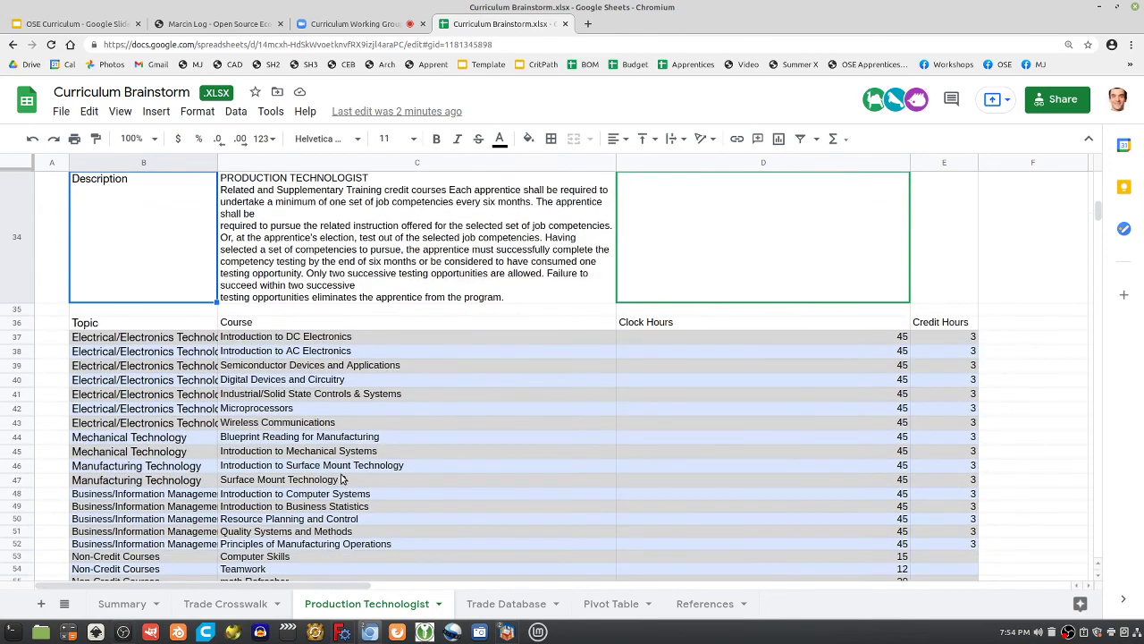
pyautogui.scroll(-5, 342, 479)
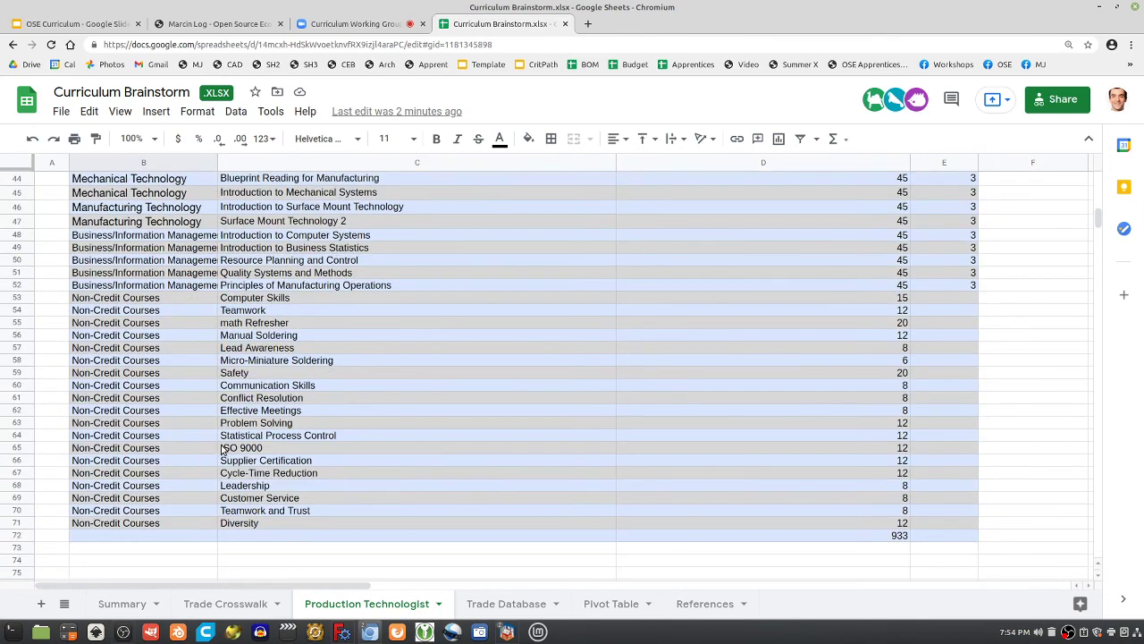
pyautogui.scroll(10, 224, 449)
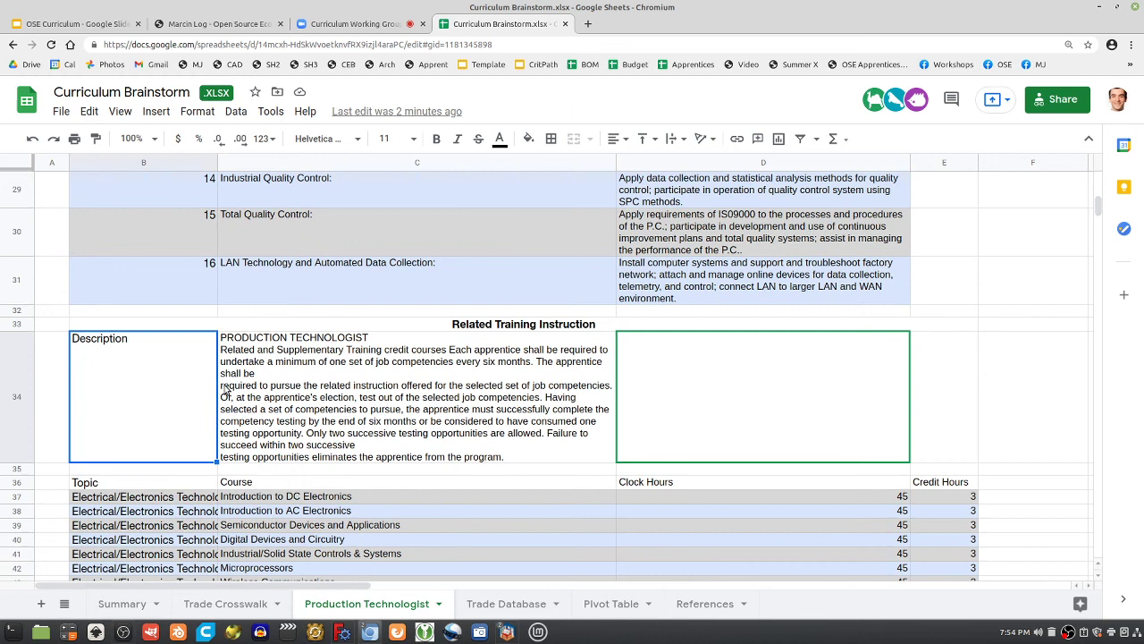
pyautogui.click(221, 377)
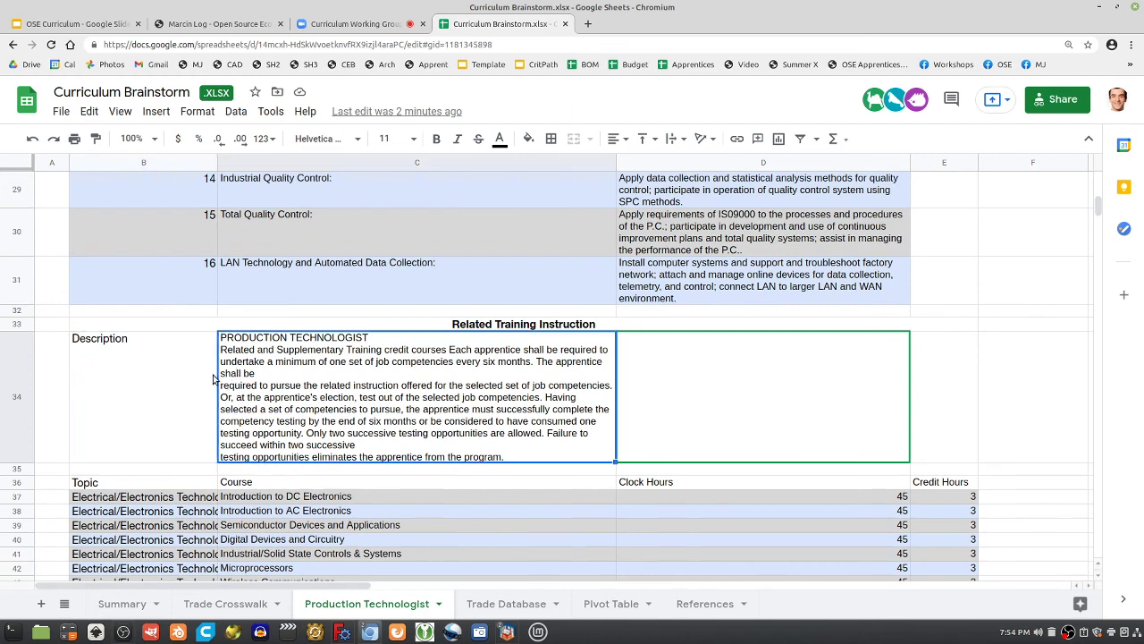
pyautogui.press('Right')
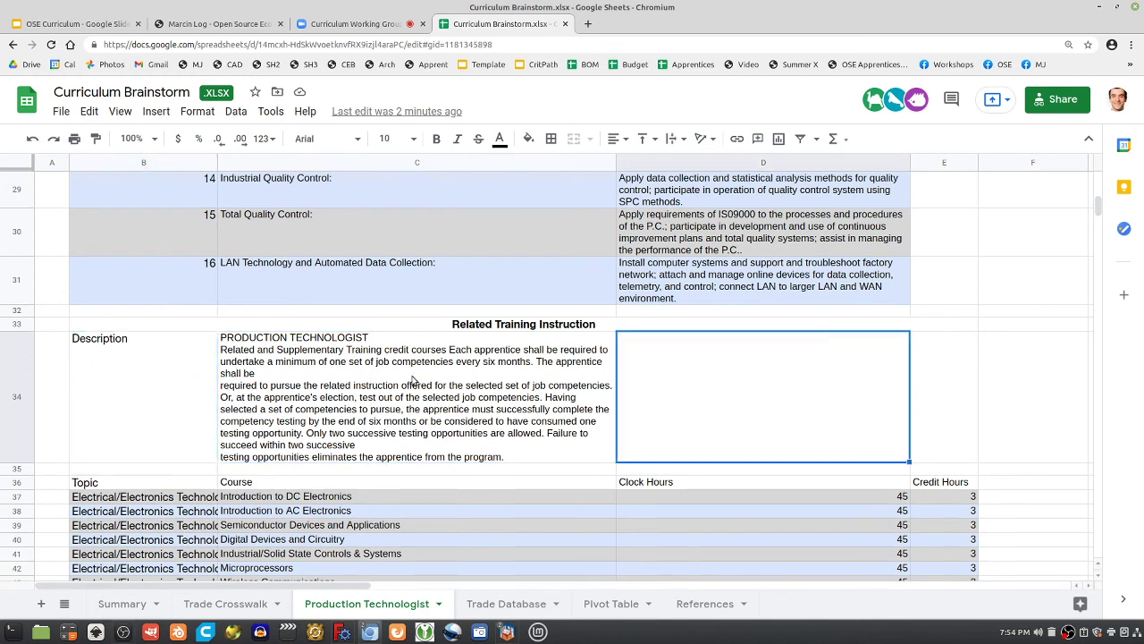
pyautogui.click(334, 366)
pyautogui.click(160, 374)
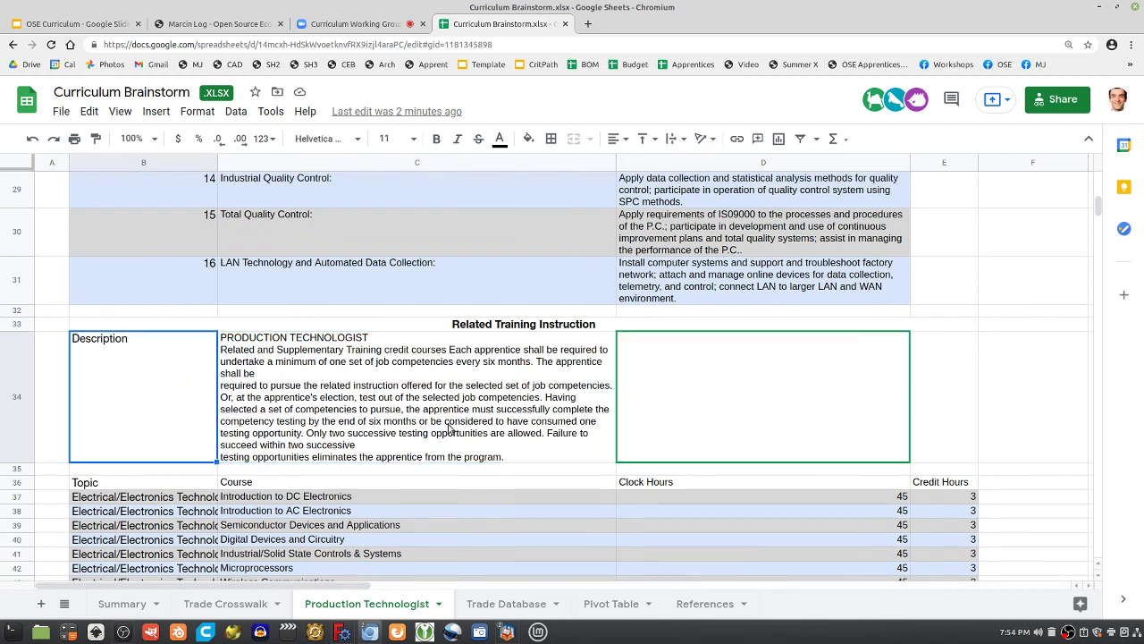
# Check the foundations, builds and enterprise diagram in the OSE Curriculum slides, and return to the Curriculum Working Group meeting
pyautogui.click(81, 25)
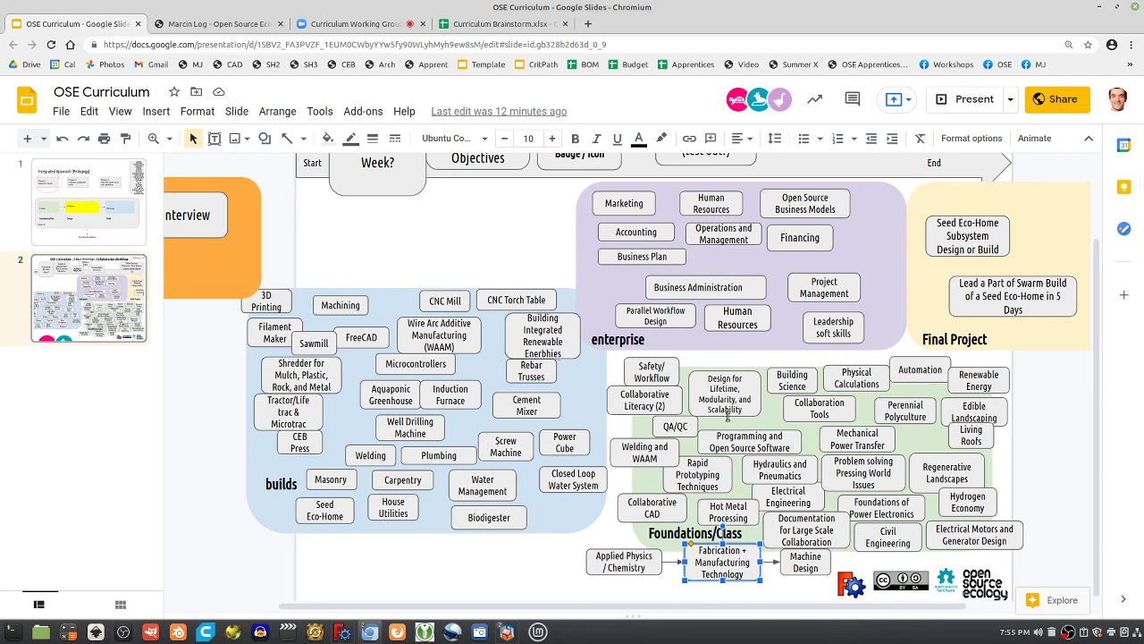
pyautogui.click(389, 25)
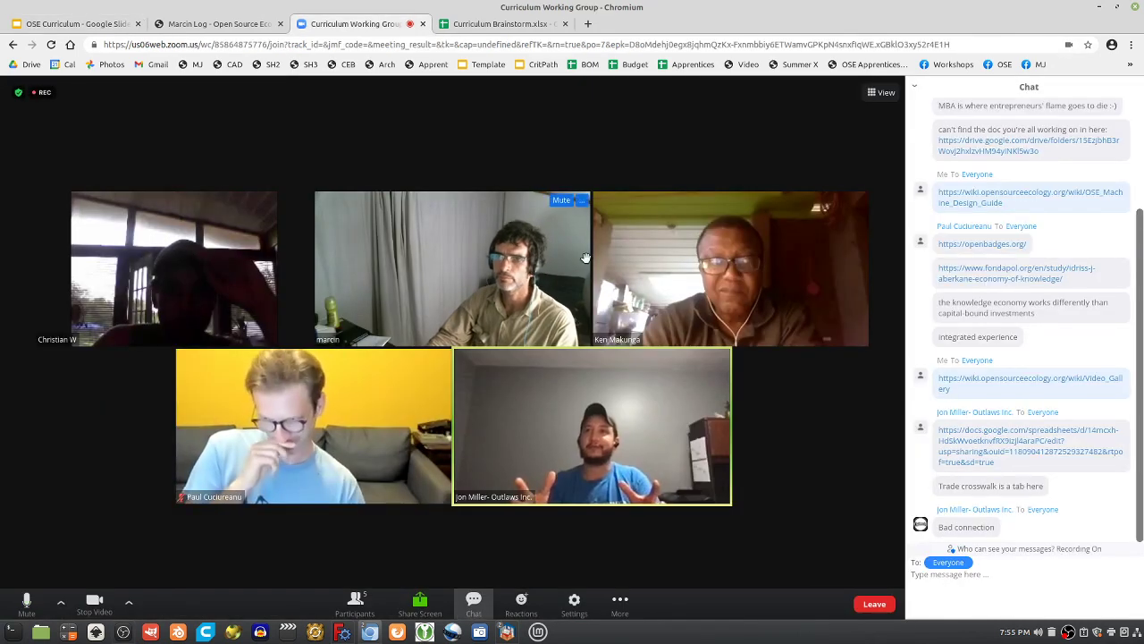